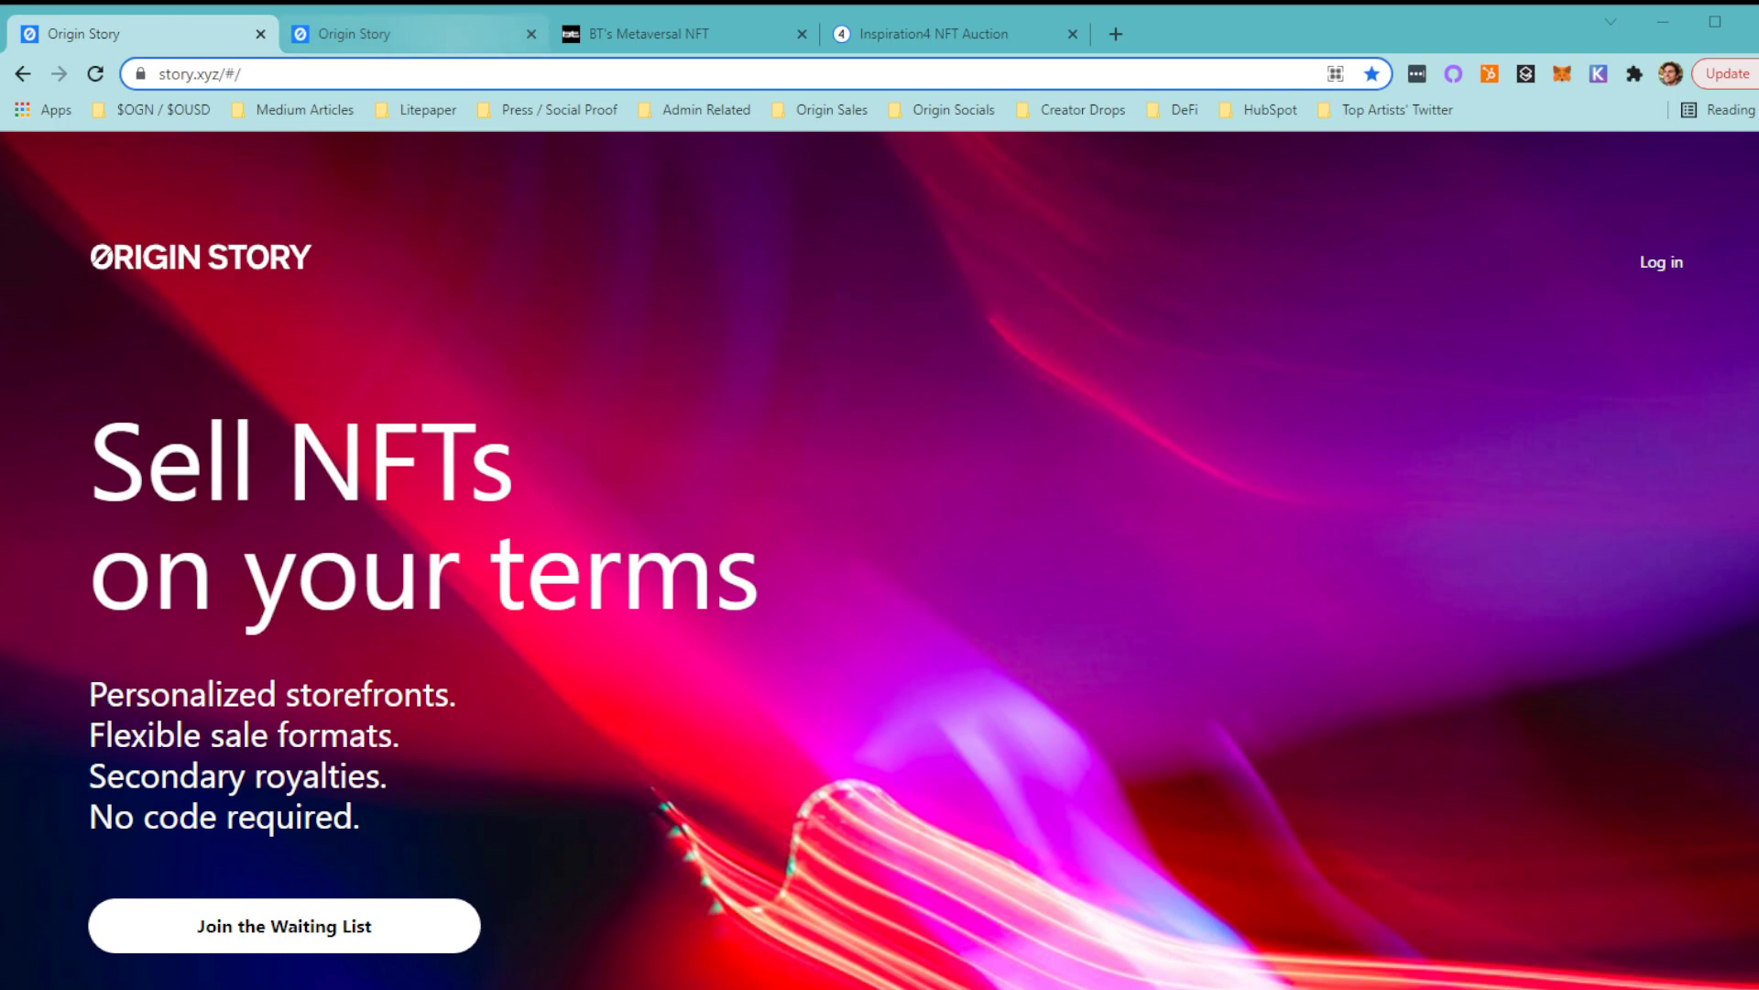
Examine the custom domain in the web address of BT's Metaversal NFT storefront.
{"action": "left_click", "coordinate": [448, 41]}
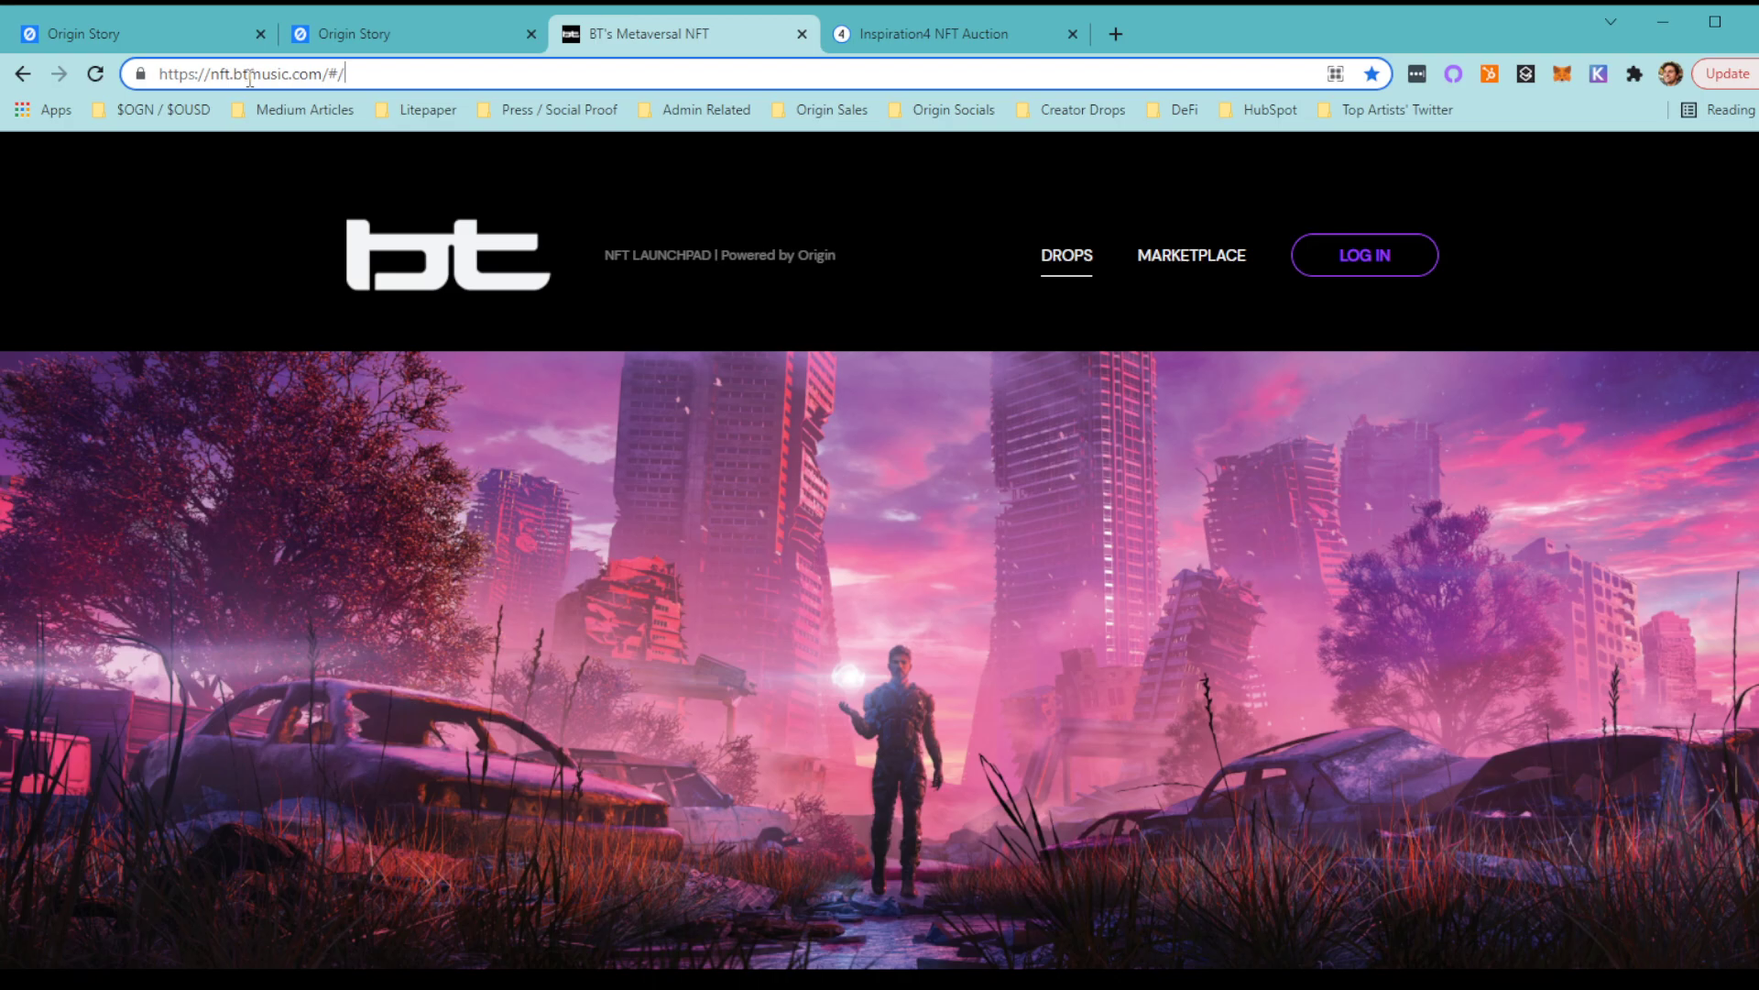
{"action": "left_click_drag", "start_coordinate": [235, 79], "coordinate": [349, 80]}
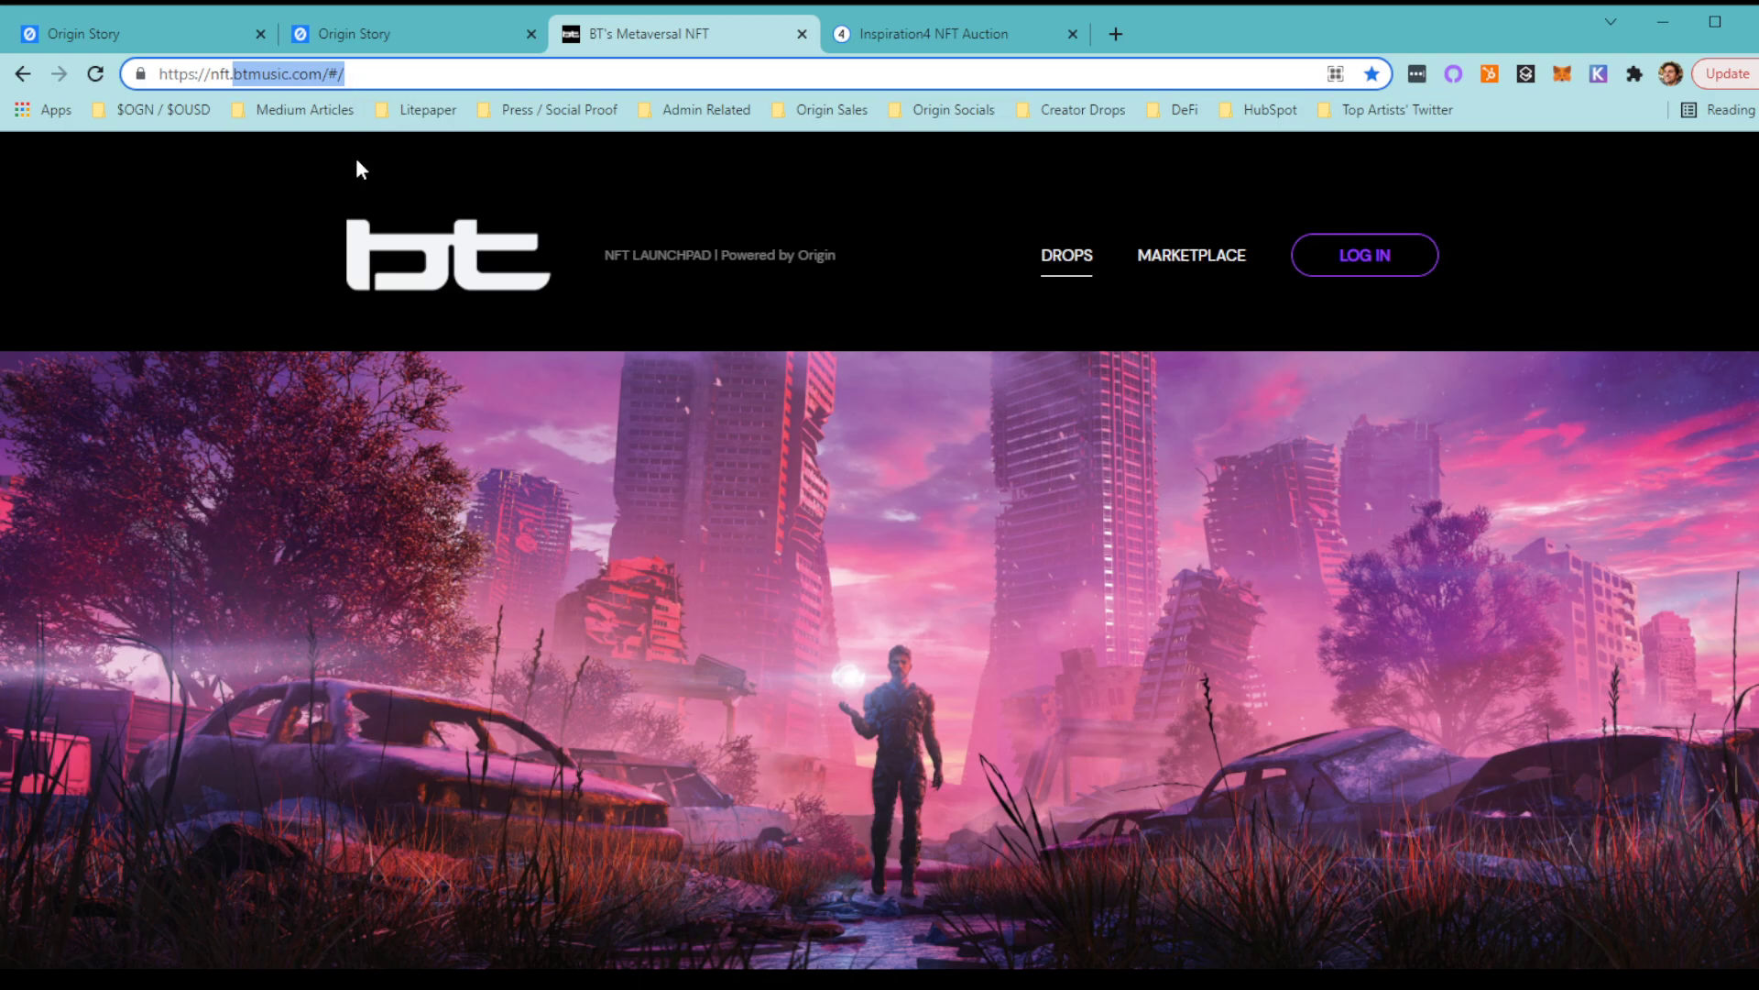
{"action": "left_click", "coordinate": [234, 76]}
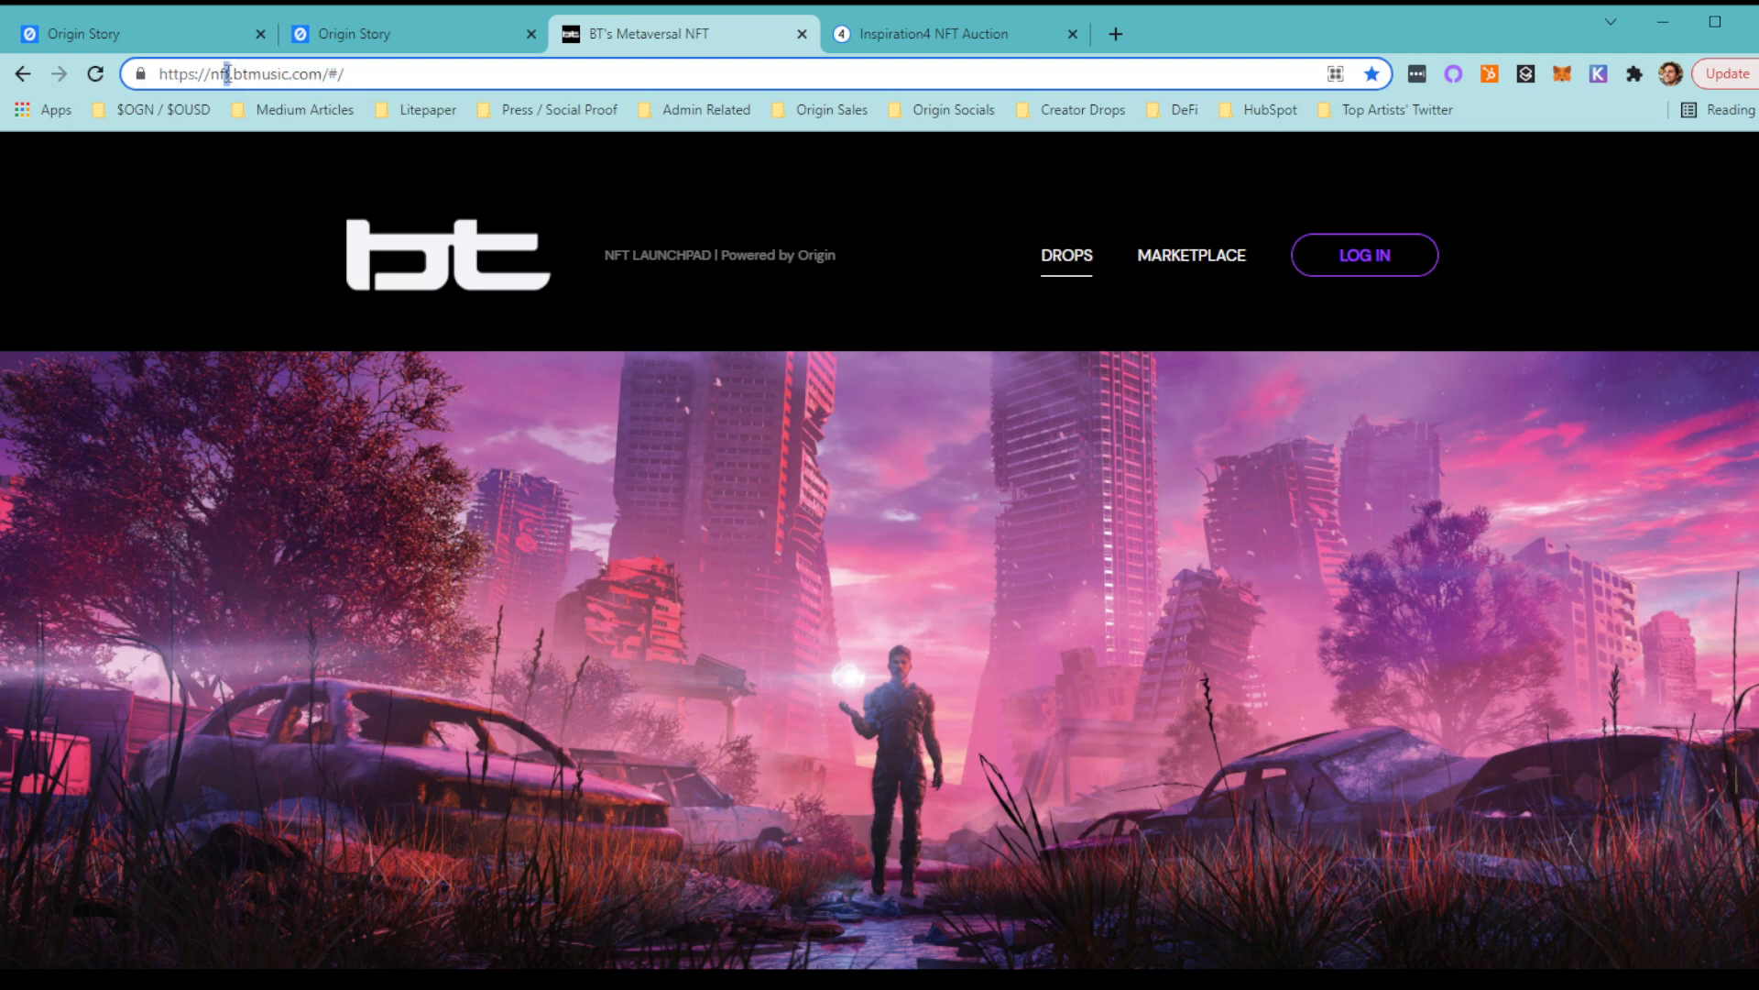
{"action": "double_click", "coordinate": [220, 73]}
Open the storefront in the Origin Story builder for editing and compare it with BT's Metaversal NFT site.
{"action": "left_click", "coordinate": [358, 33]}
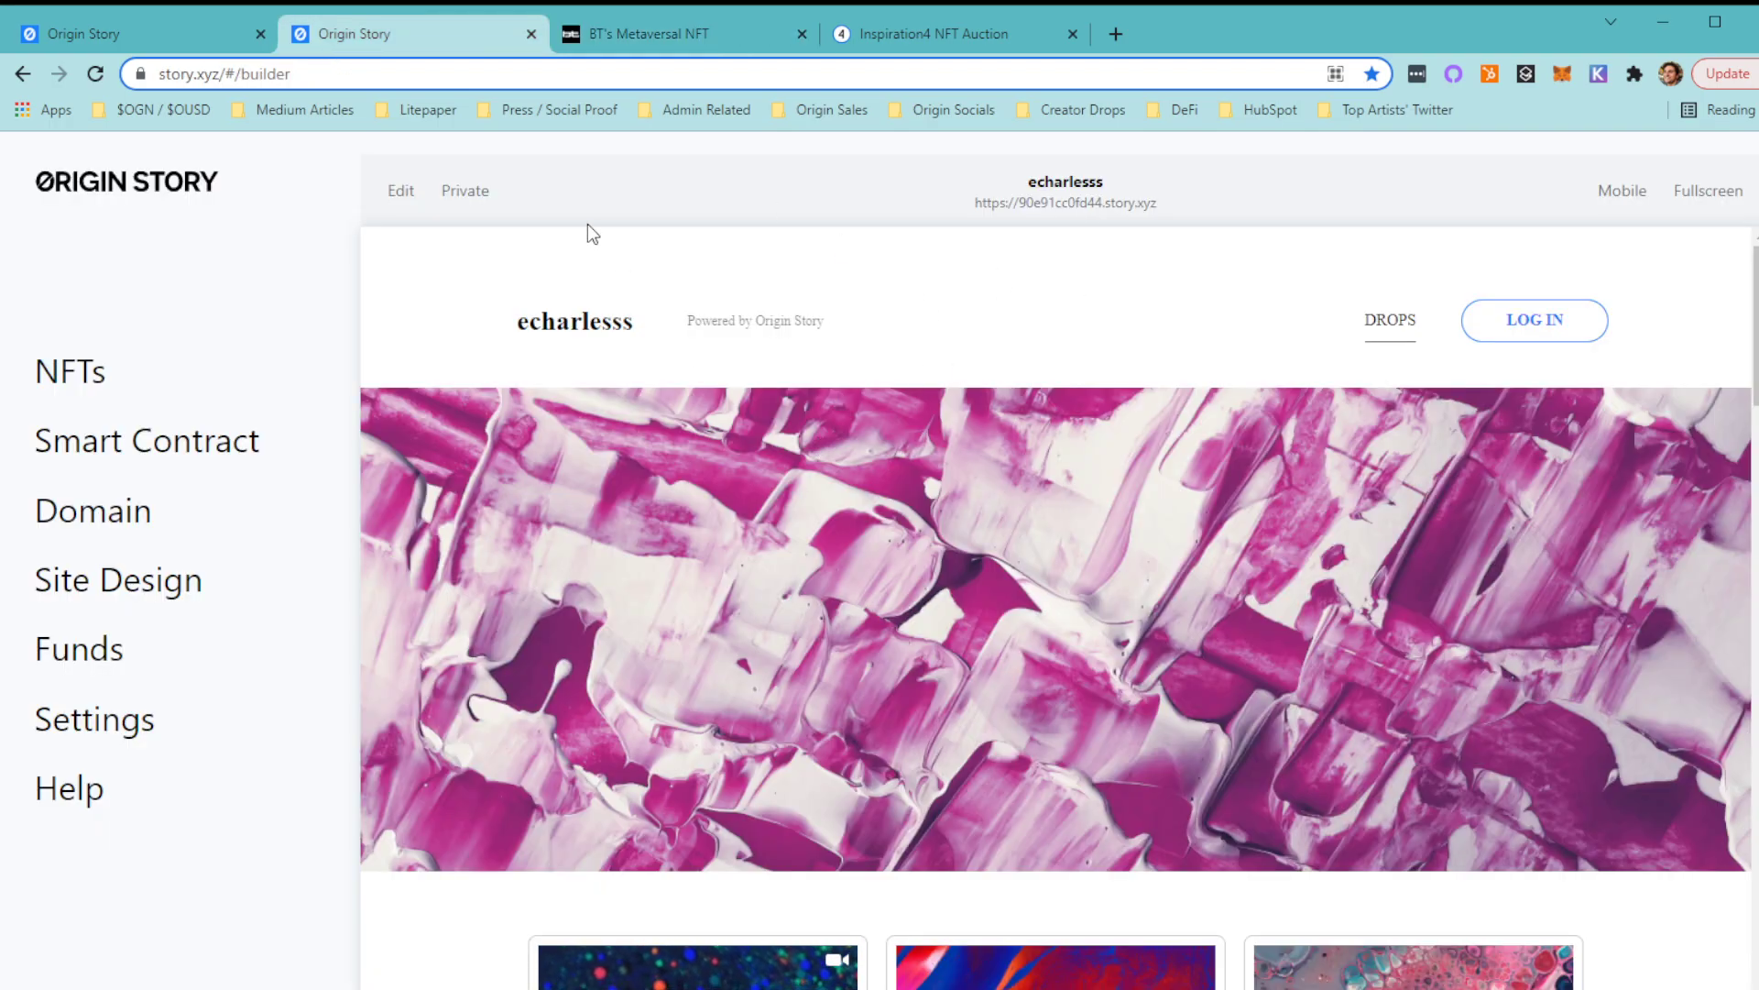
{"action": "left_click", "coordinate": [400, 191]}
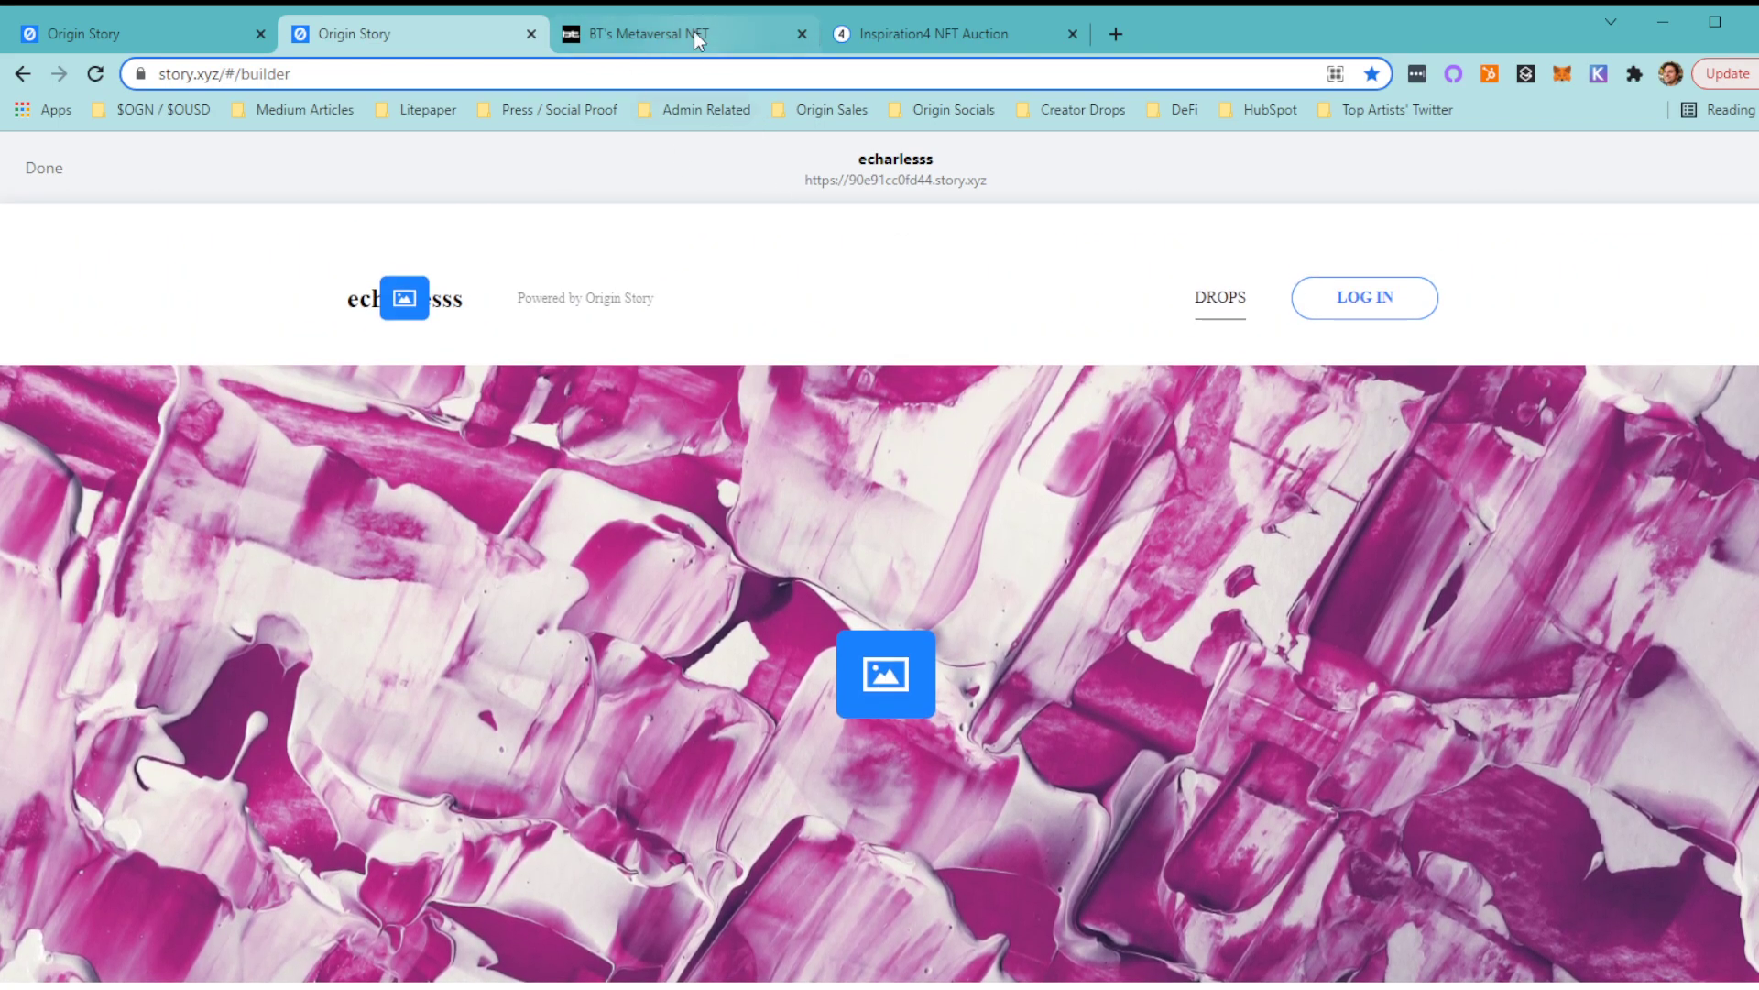
{"action": "left_click", "coordinate": [694, 32]}
{"action": "left_click", "coordinate": [385, 25]}
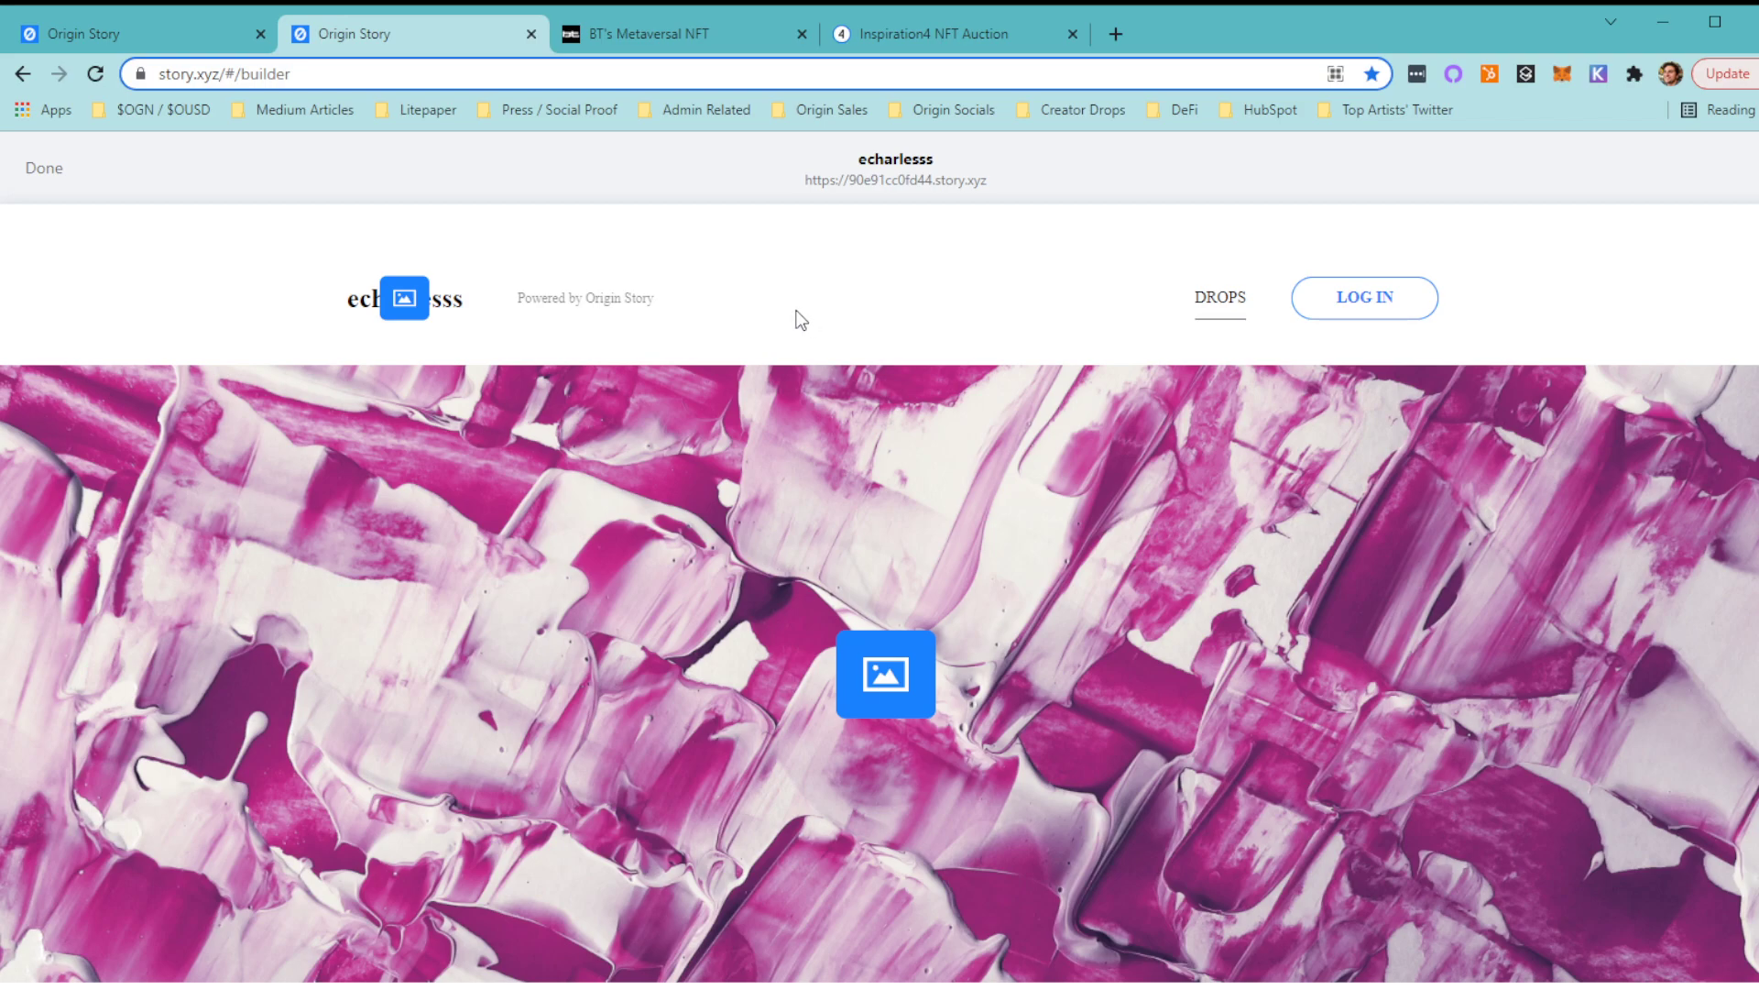
Check the upload requirements for the storefront's banner image and logo, without uploading a file.
{"action": "left_click", "coordinate": [912, 632]}
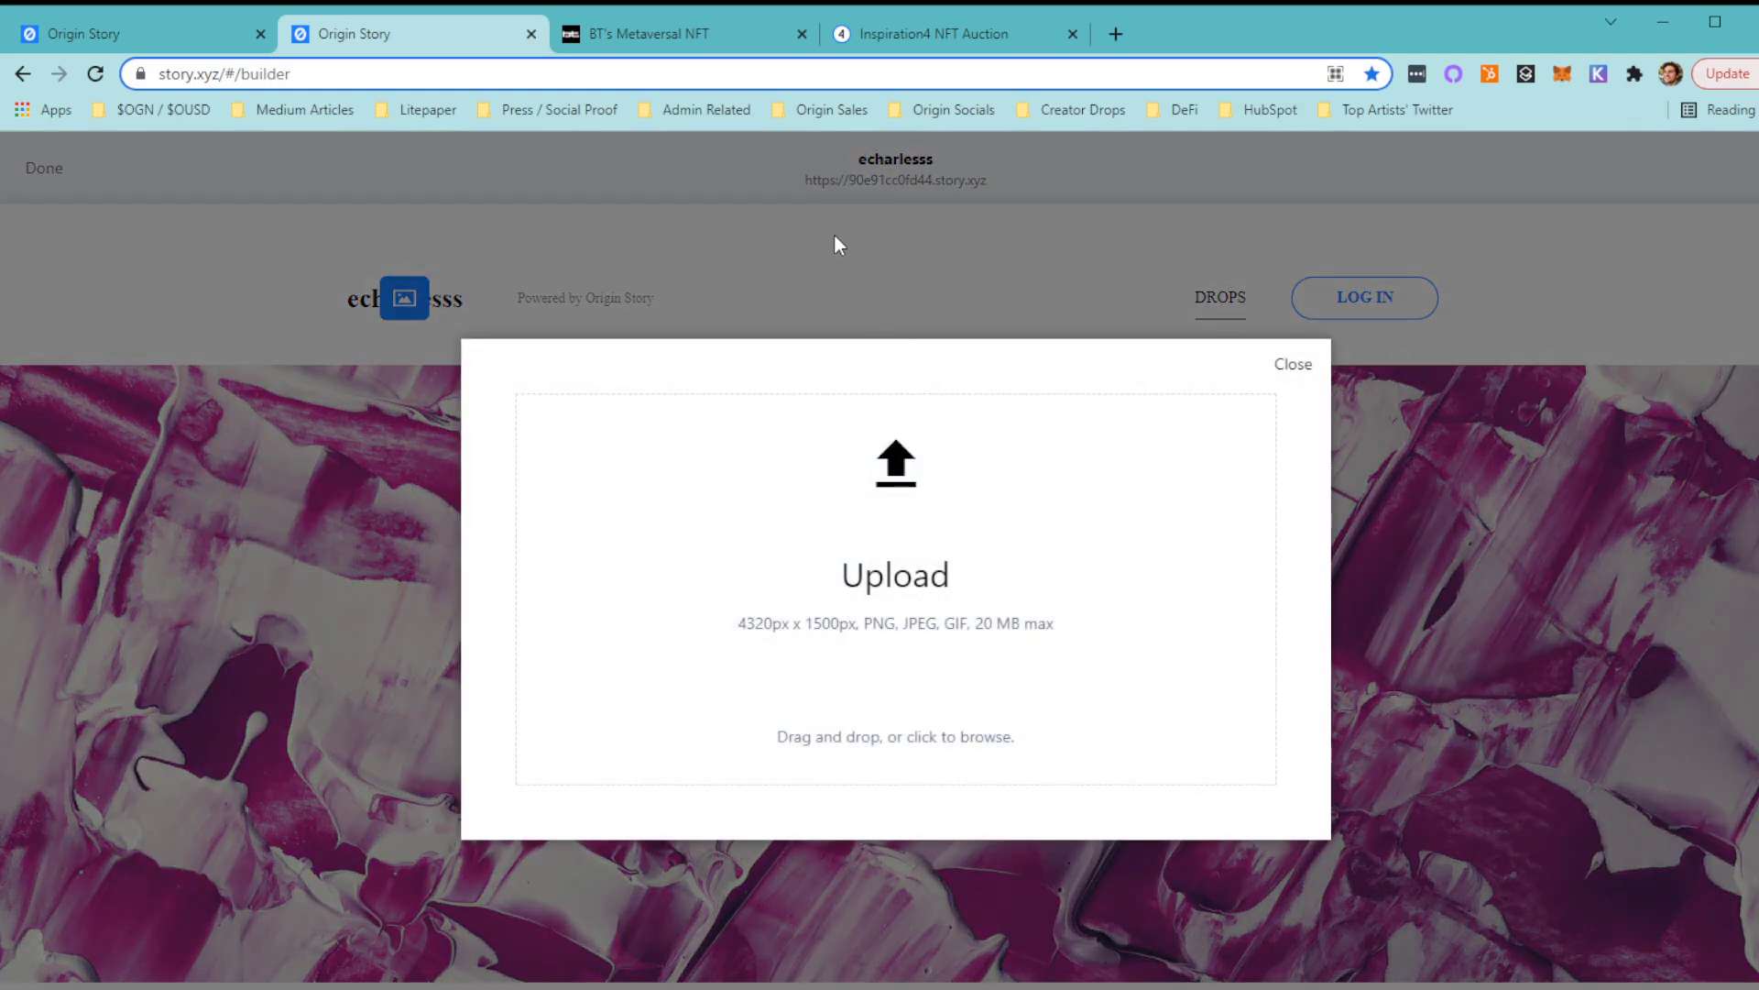
{"action": "left_click", "coordinate": [824, 272]}
{"action": "left_click", "coordinate": [404, 298]}
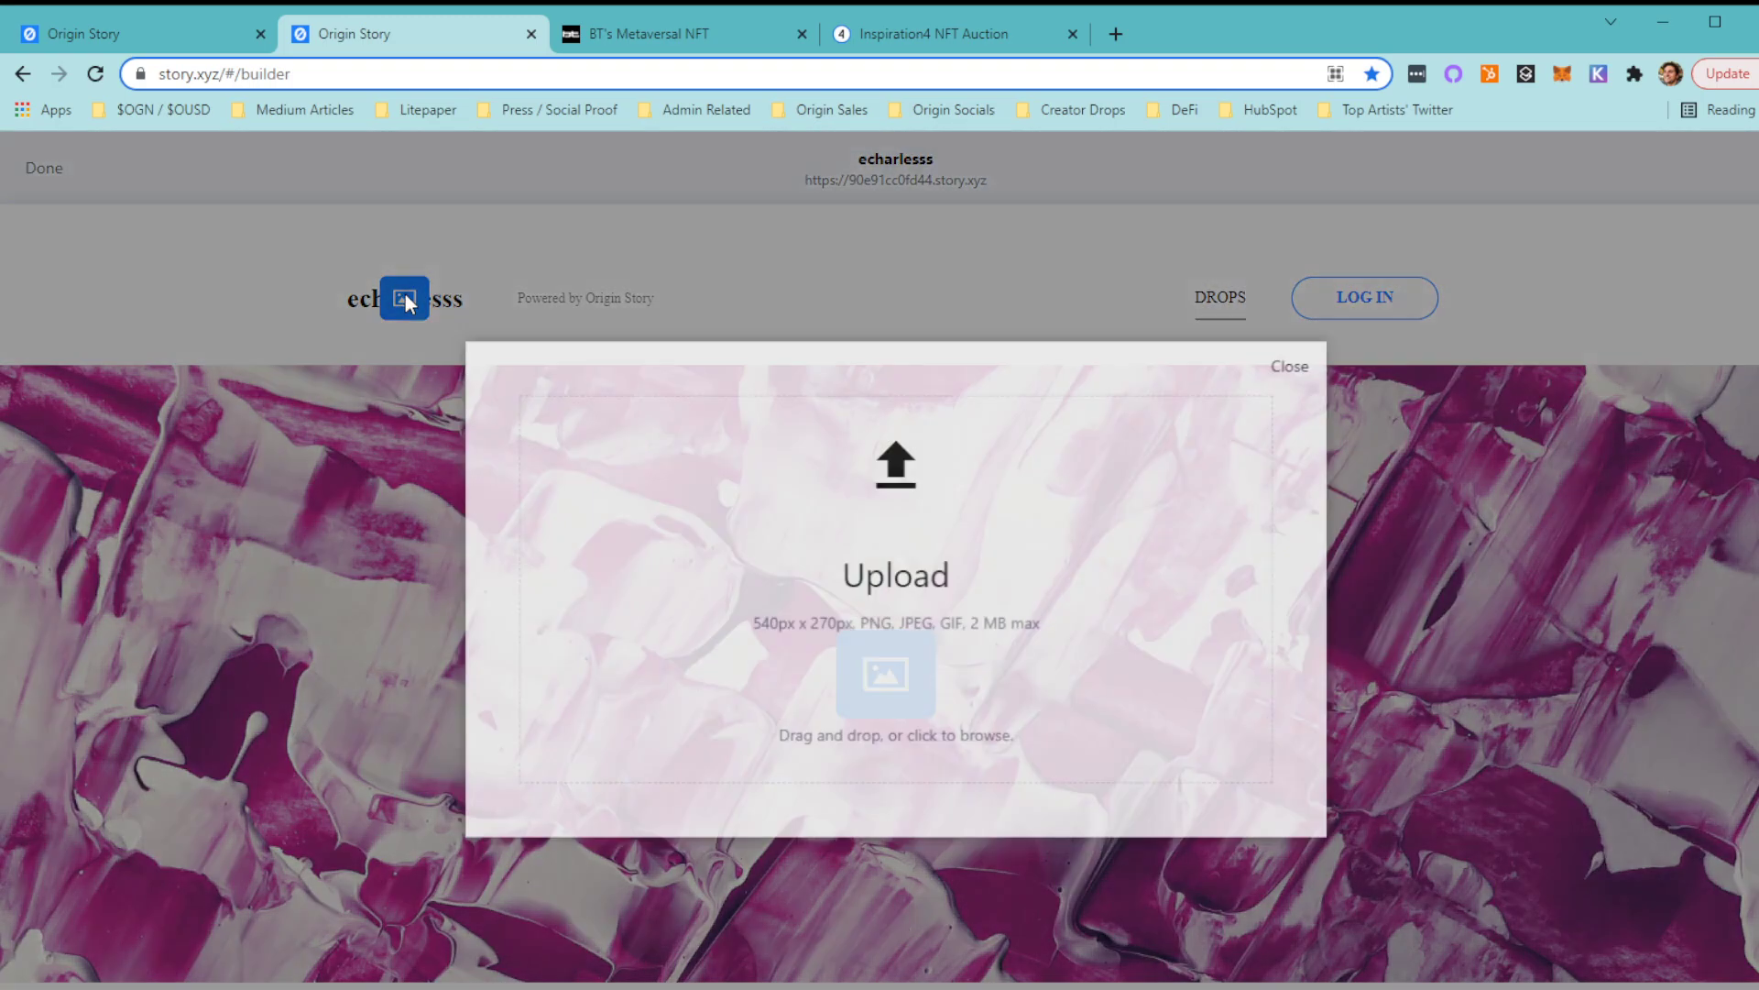
{"action": "left_click", "coordinate": [864, 287]}
Review the example NFT cards and the NFT Example 3 sale page, and leave edit mode.
{"action": "scroll", "coordinate": [880, 394], "scroll_direction": "down", "scroll_amount": 4}
{"action": "scroll", "coordinate": [889, 426], "scroll_direction": "down", "scroll_amount": 4}
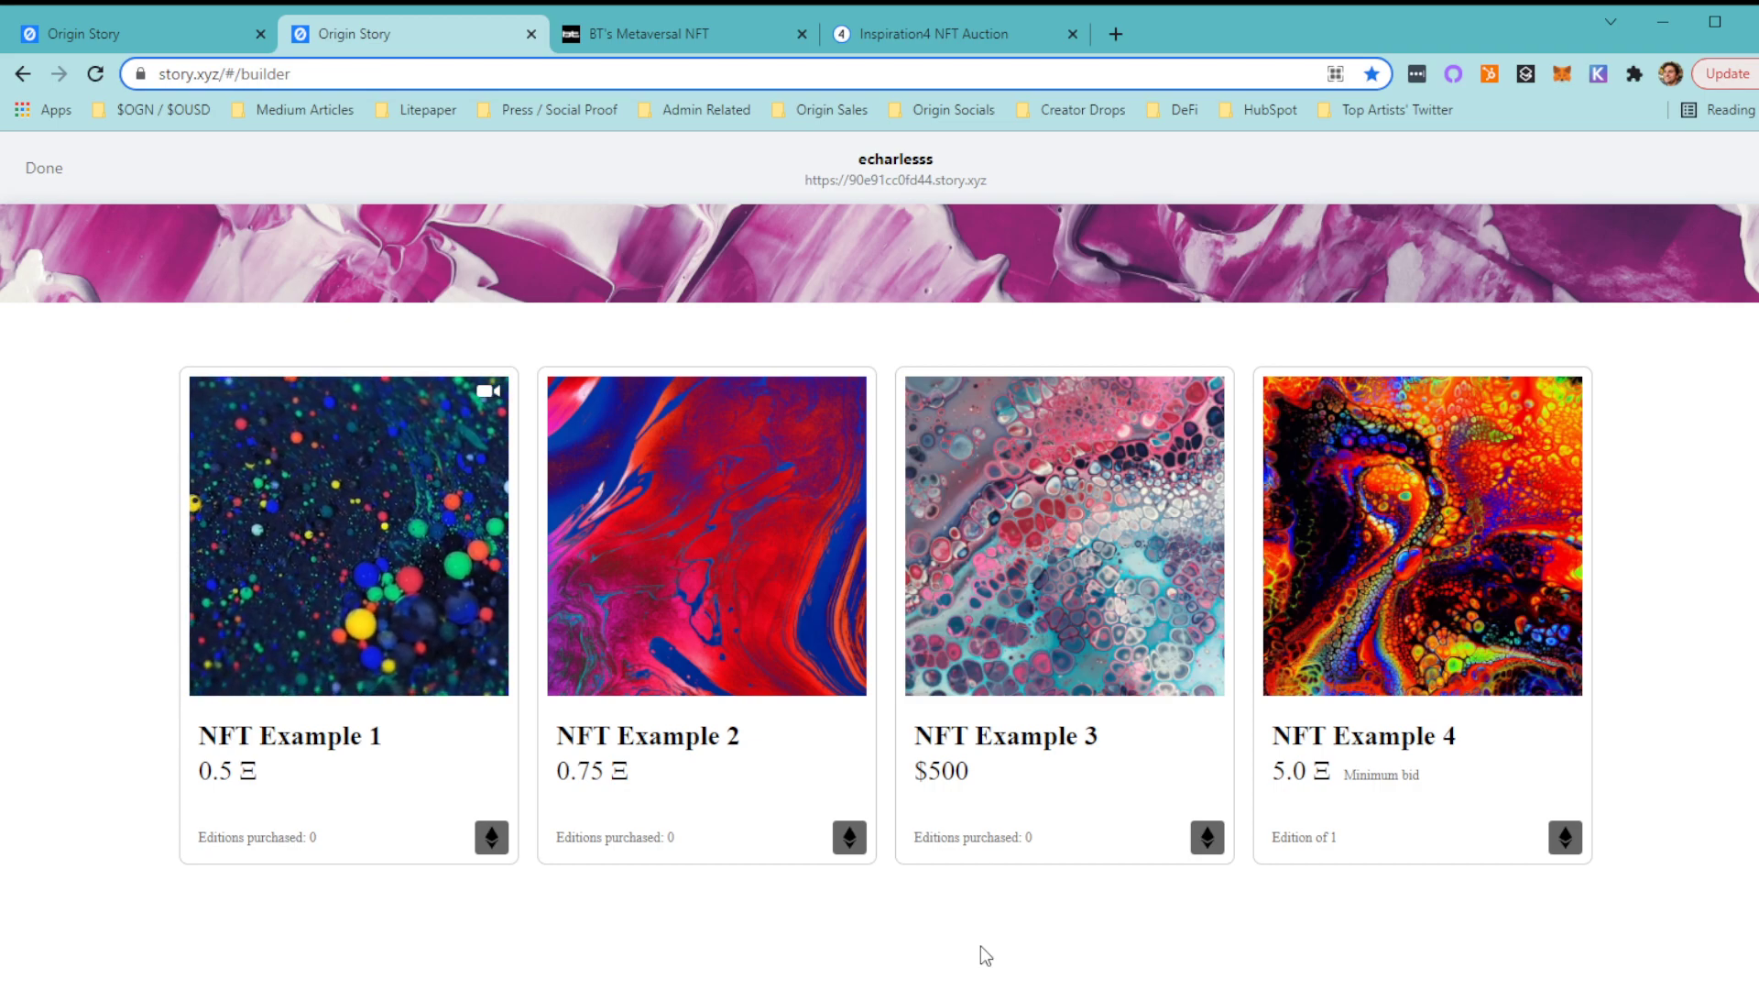
{"action": "left_click", "coordinate": [1057, 775]}
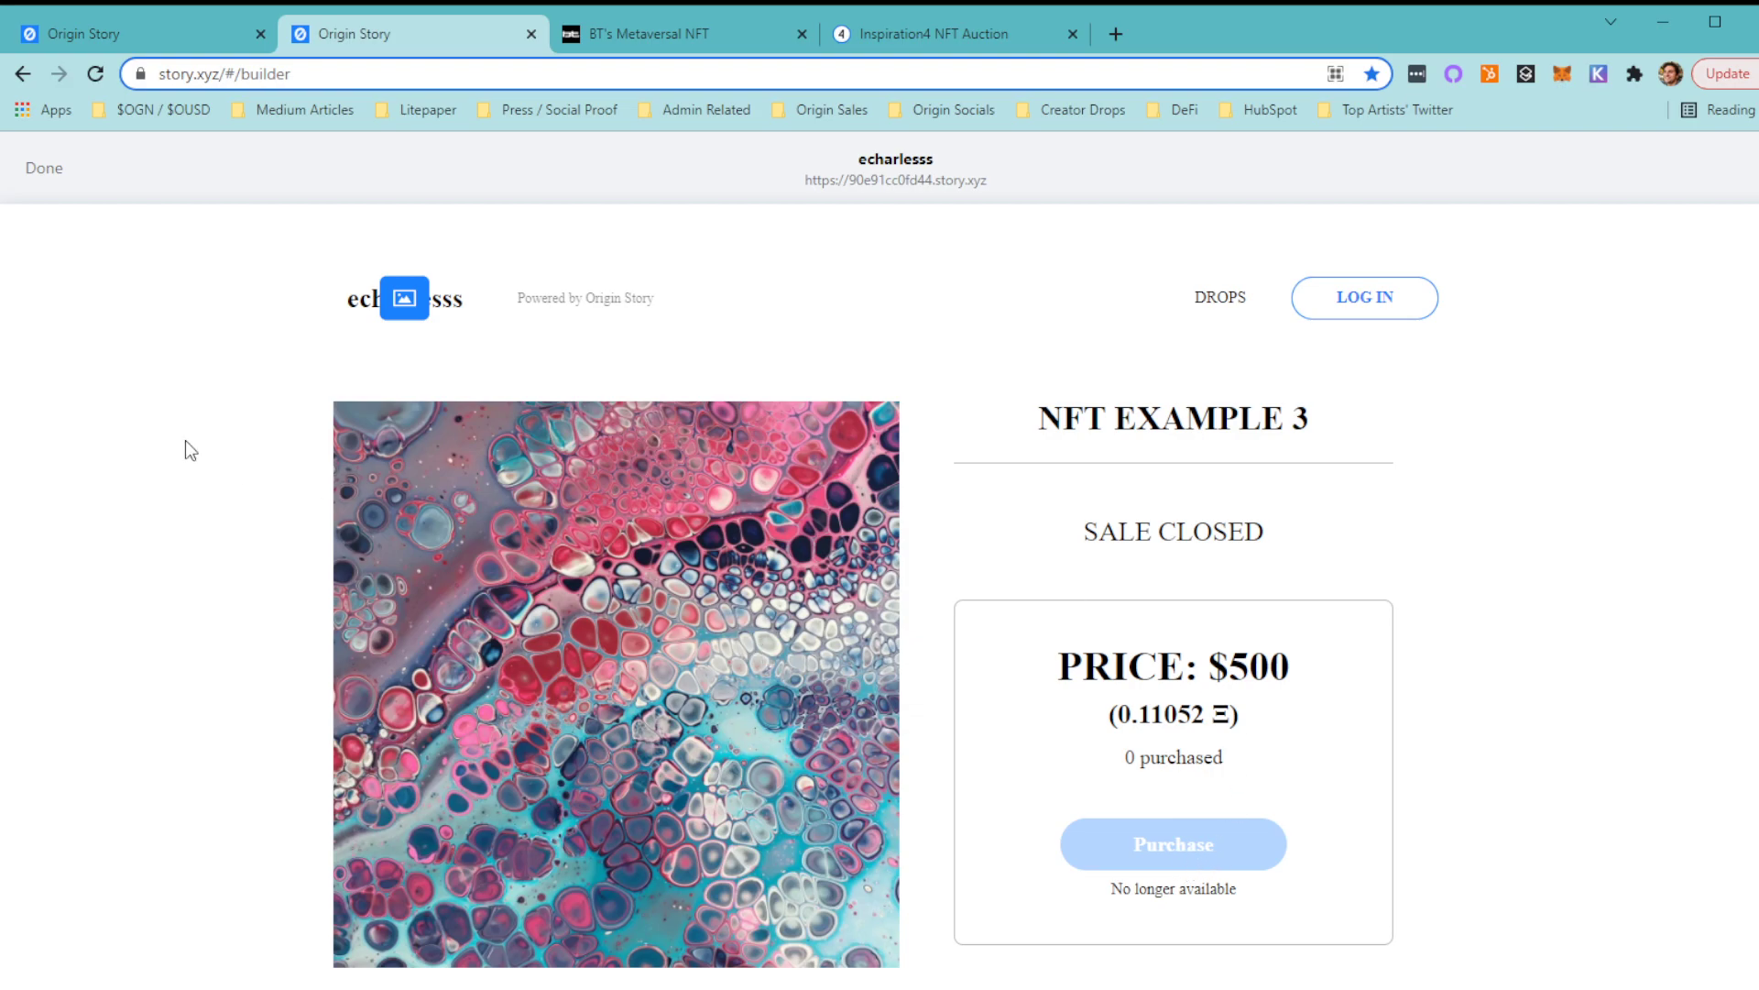
{"action": "left_click", "coordinate": [51, 184]}
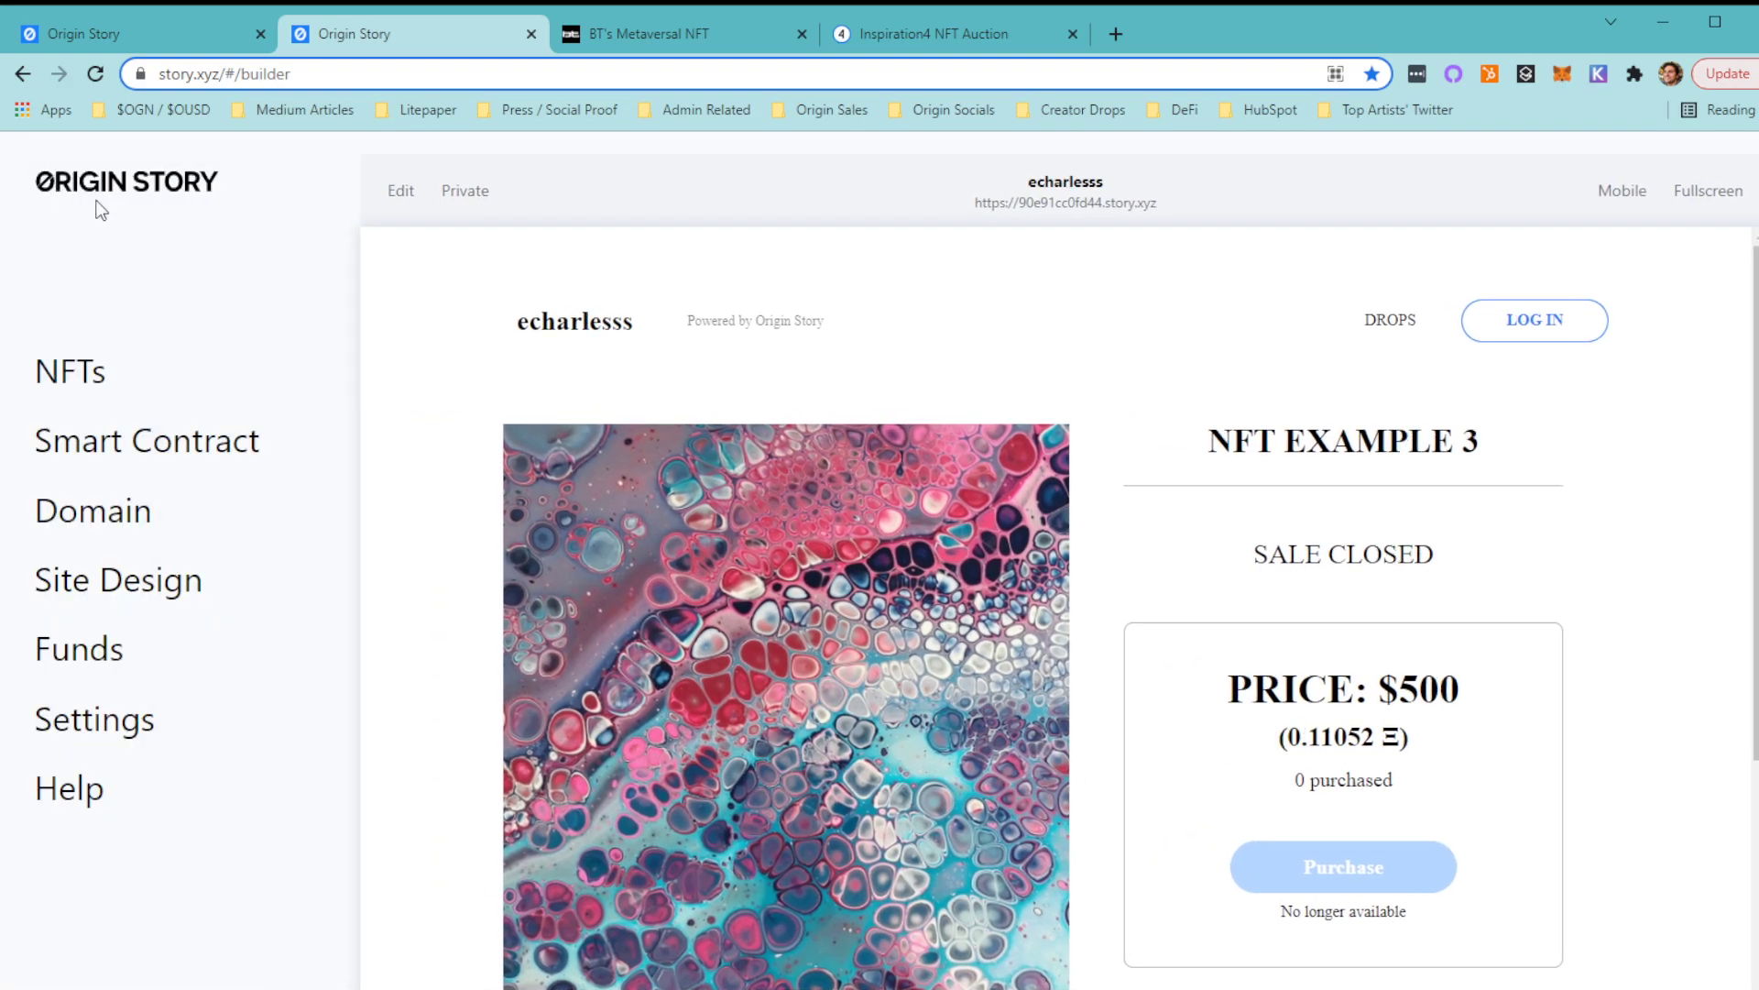
Return to the storefront's home page and reopen it for editing at the About This Collection section.
{"action": "left_click", "coordinate": [524, 320]}
{"action": "scroll", "coordinate": [1127, 623], "scroll_direction": "down", "scroll_amount": 10}
{"action": "scroll", "coordinate": [1130, 629], "scroll_direction": "down", "scroll_amount": 7}
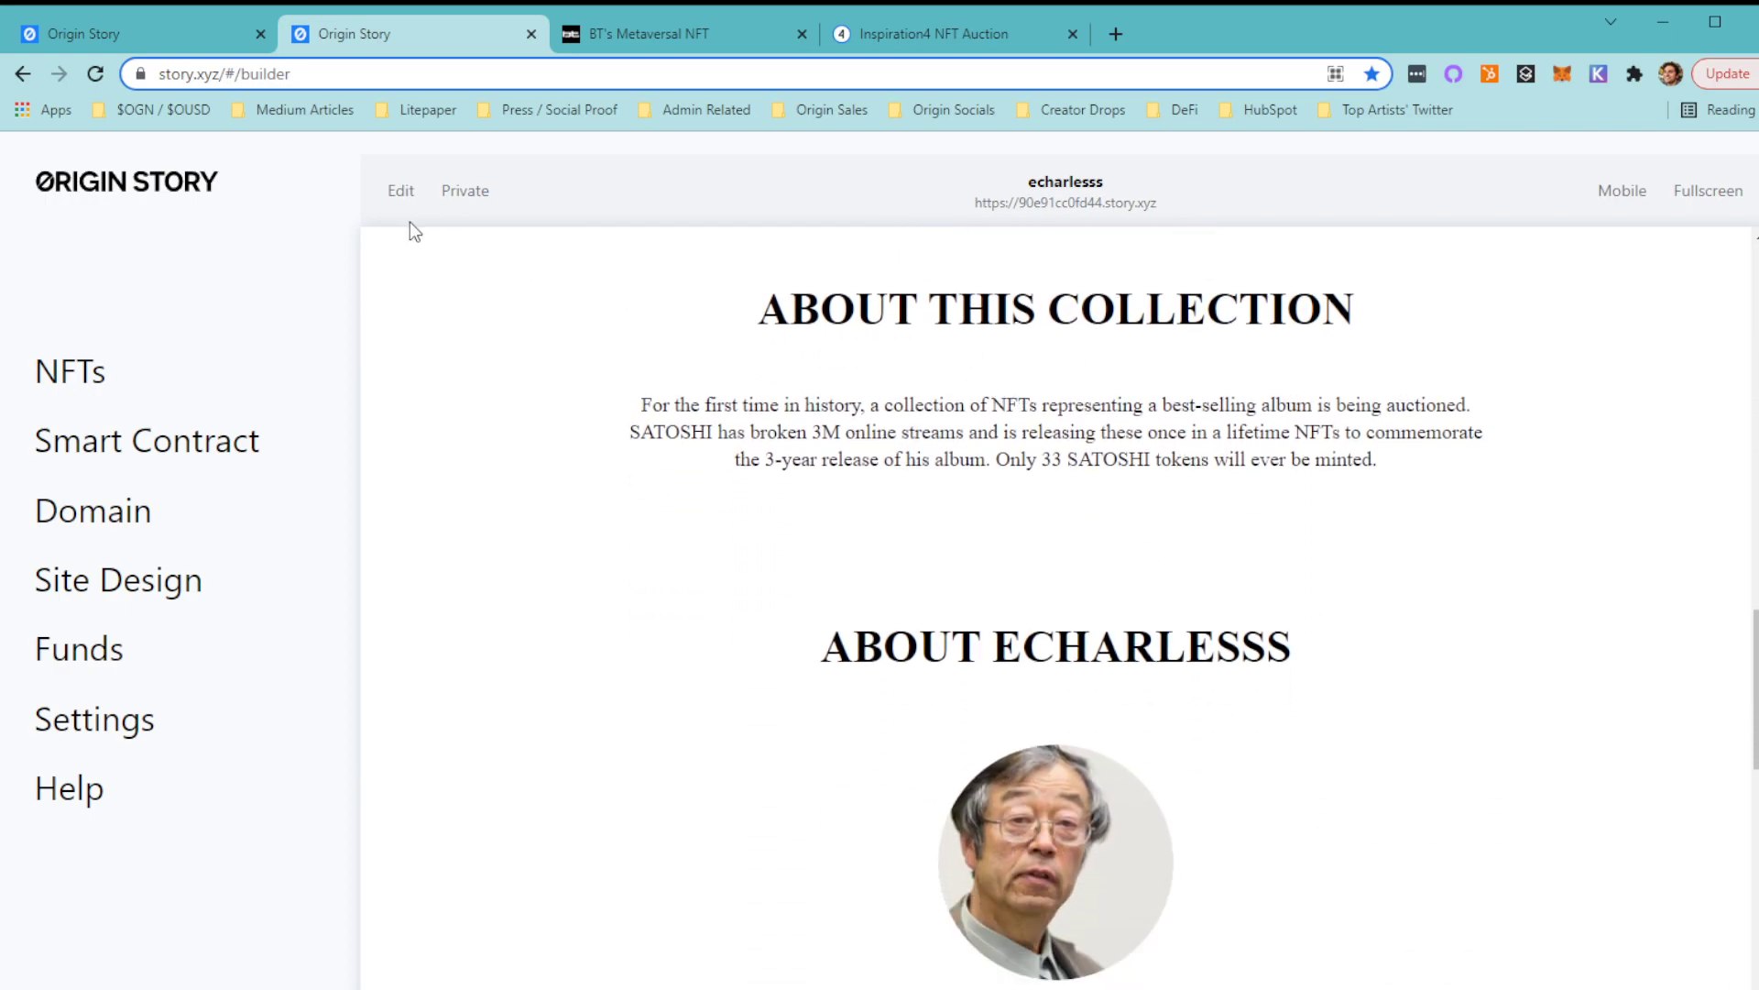
{"action": "left_click", "coordinate": [400, 191]}
{"action": "scroll", "coordinate": [997, 595], "scroll_direction": "up", "scroll_amount": 4}
Inspect the featured video, poster image and hero text settings of the collection section, without saving changes.
{"action": "left_click", "coordinate": [903, 455]}
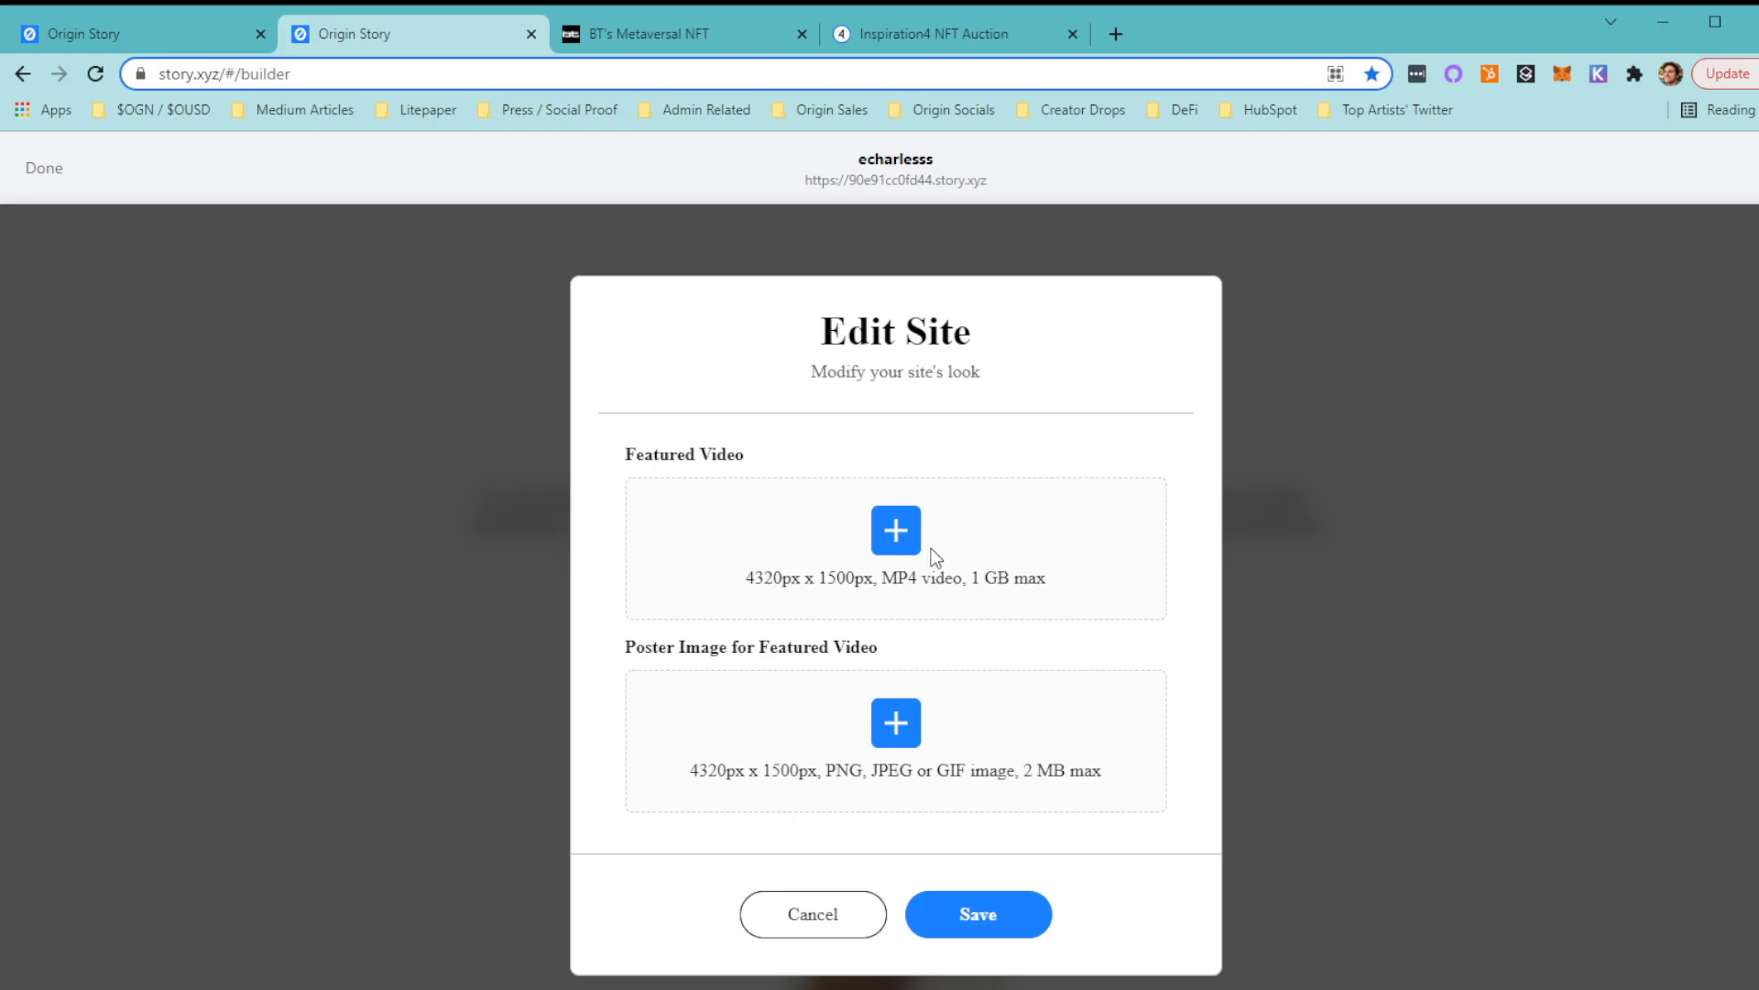
{"action": "left_click", "coordinate": [1286, 638]}
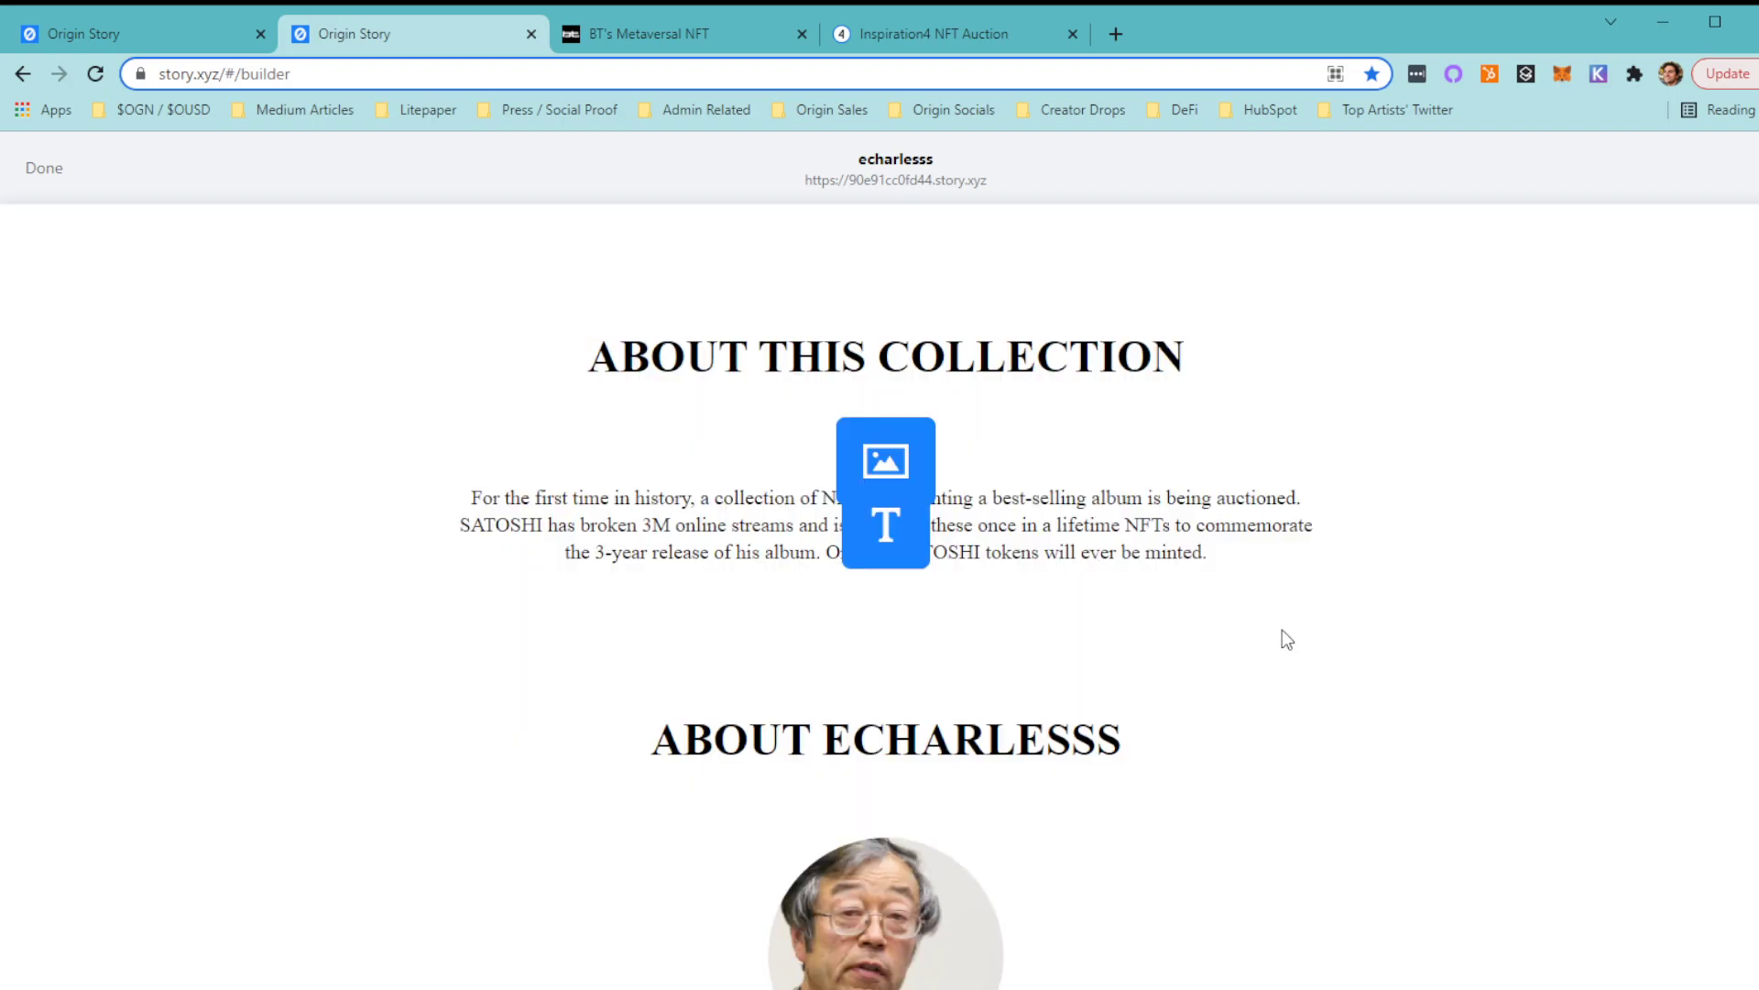
{"action": "left_click", "coordinate": [882, 548]}
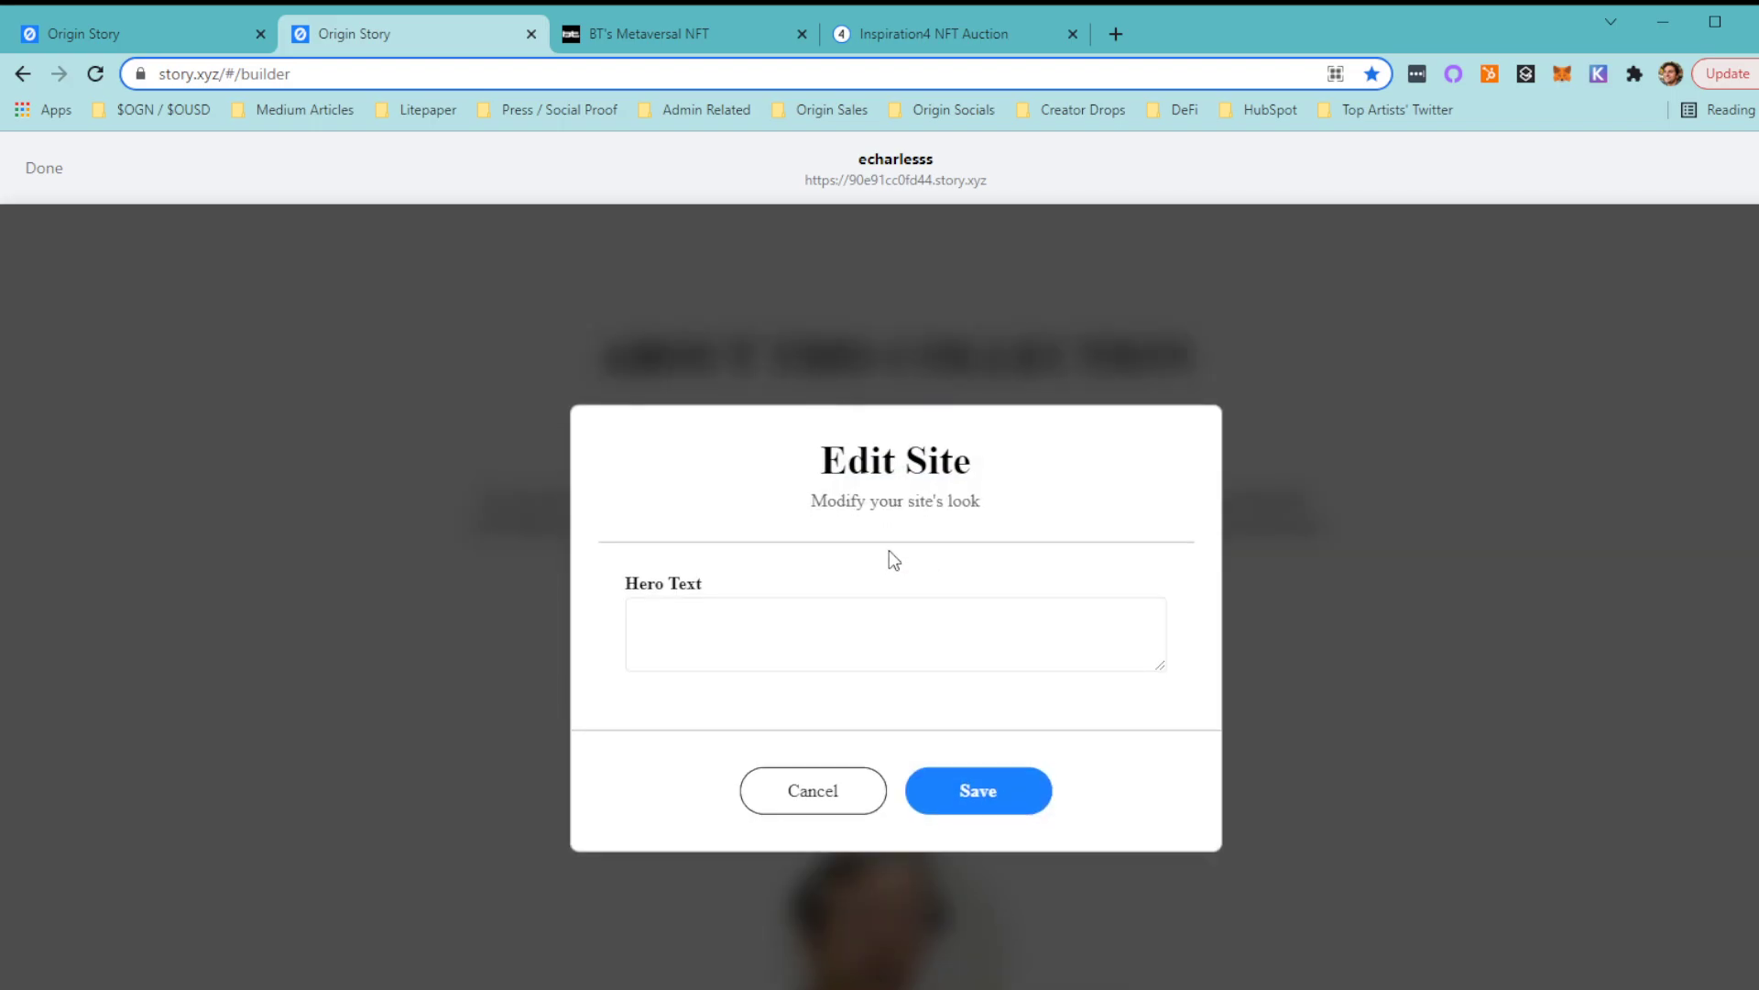
{"action": "left_click", "coordinate": [1372, 578]}
Delete the second, duplicate artist profile from the storefront's About section.
{"action": "scroll", "coordinate": [1228, 569], "scroll_direction": "down", "scroll_amount": 4}
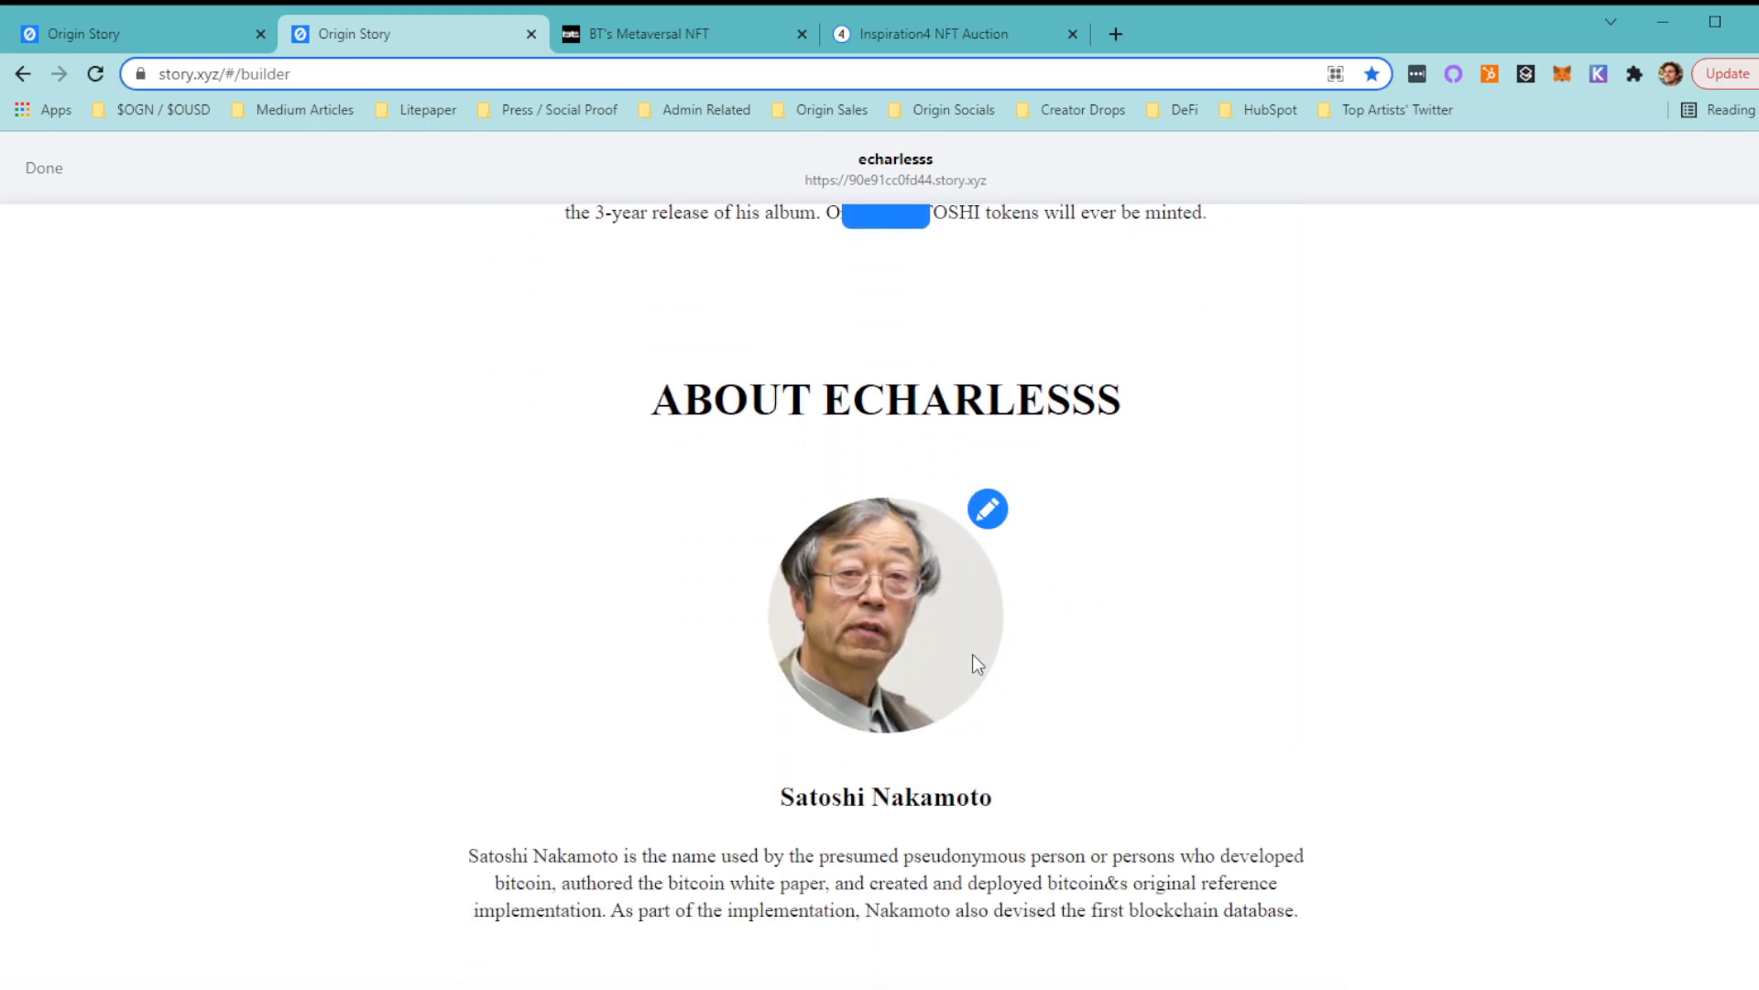
{"action": "scroll", "coordinate": [969, 658], "scroll_direction": "down", "scroll_amount": 6}
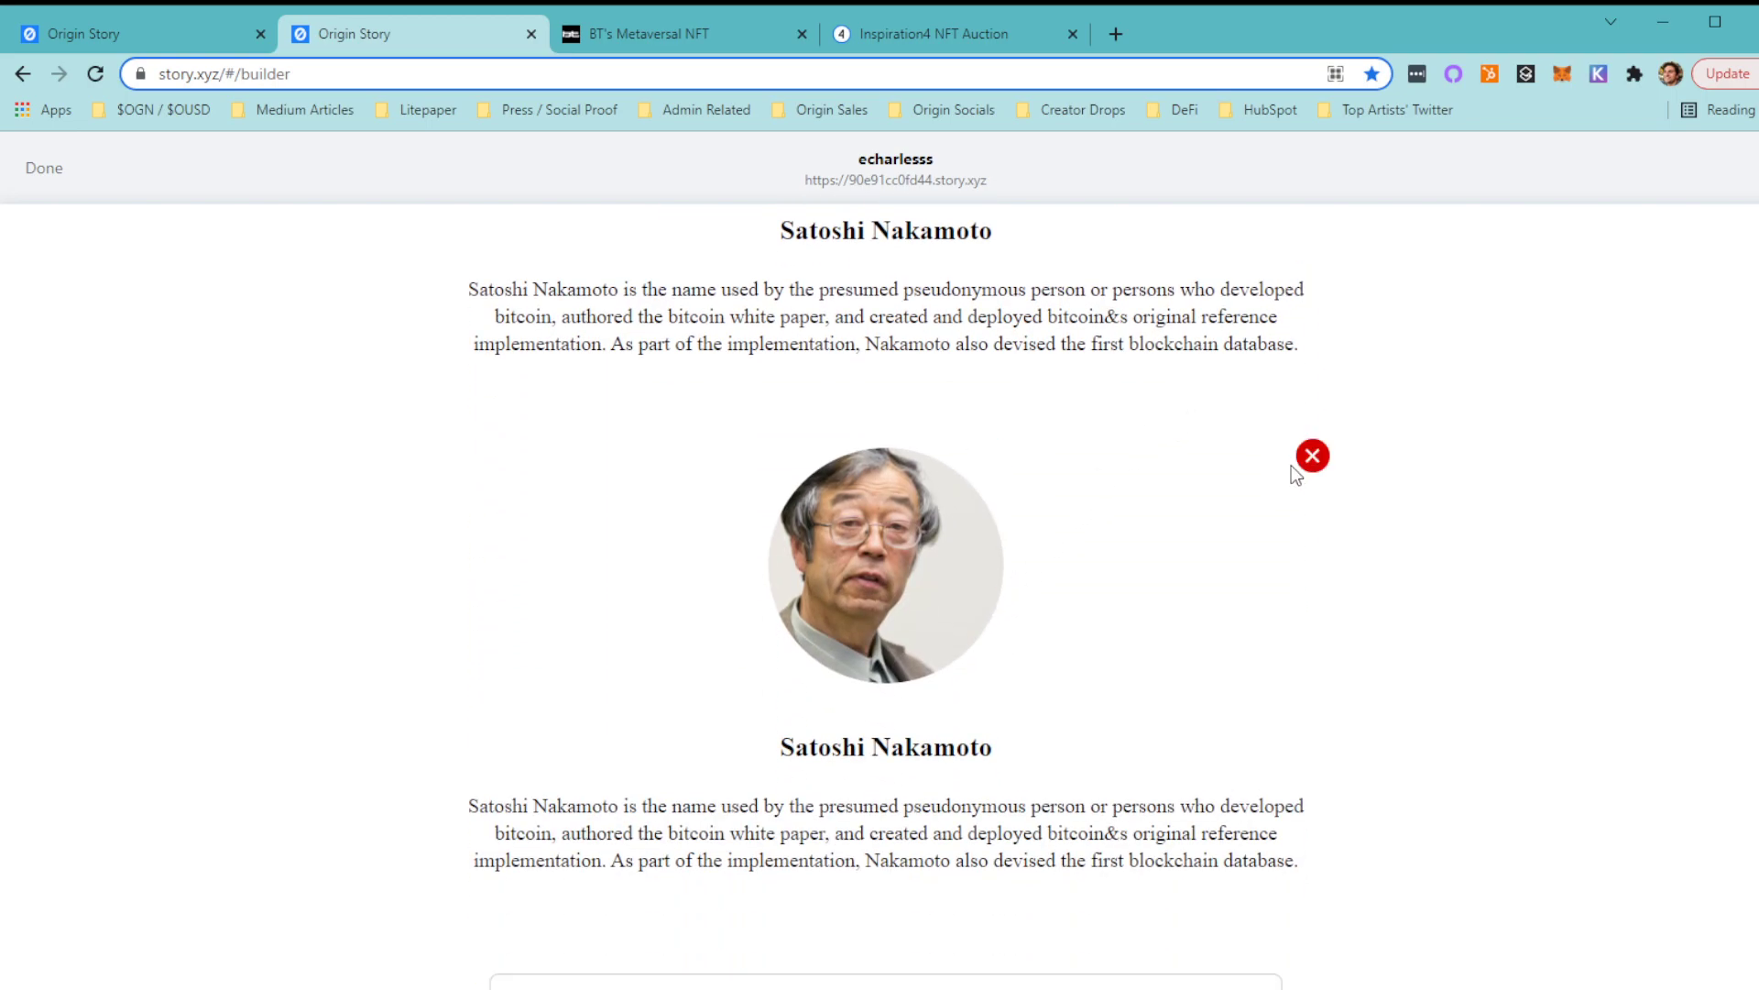
{"action": "left_click", "coordinate": [1314, 458]}
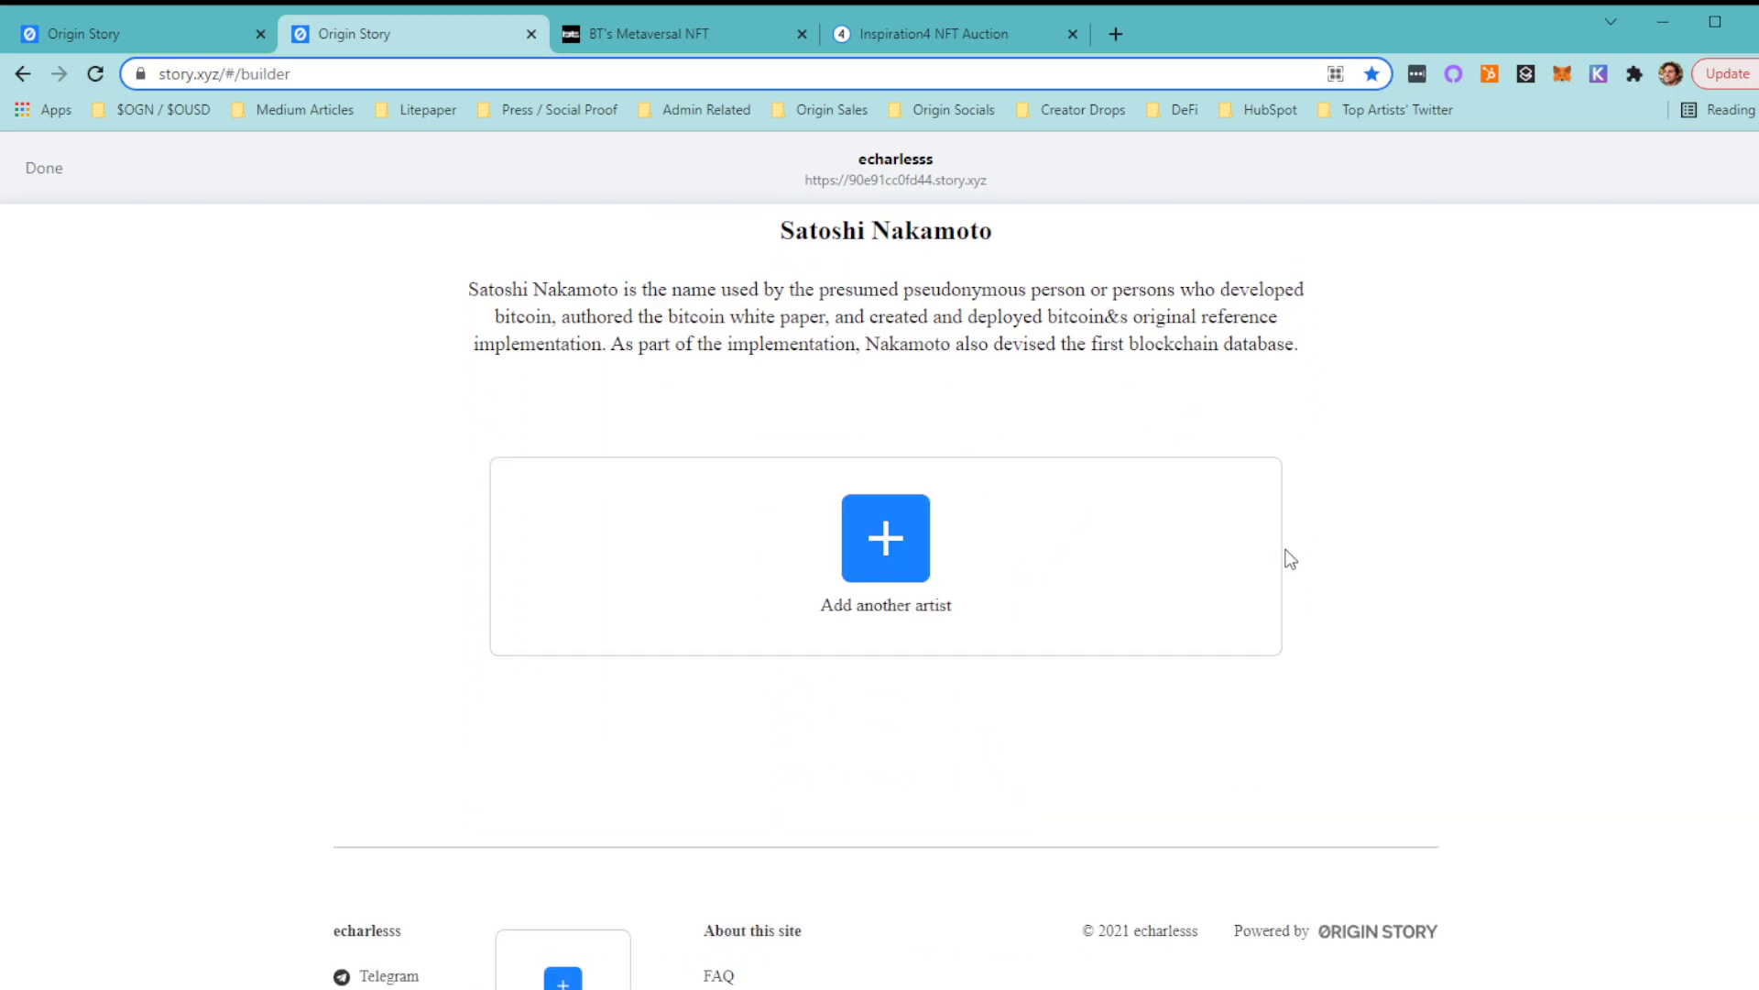
Examine the options for adding another artist and more social links at the end of the page, and finish editing.
{"action": "scroll", "coordinate": [1237, 558], "scroll_direction": "down", "scroll_amount": 1}
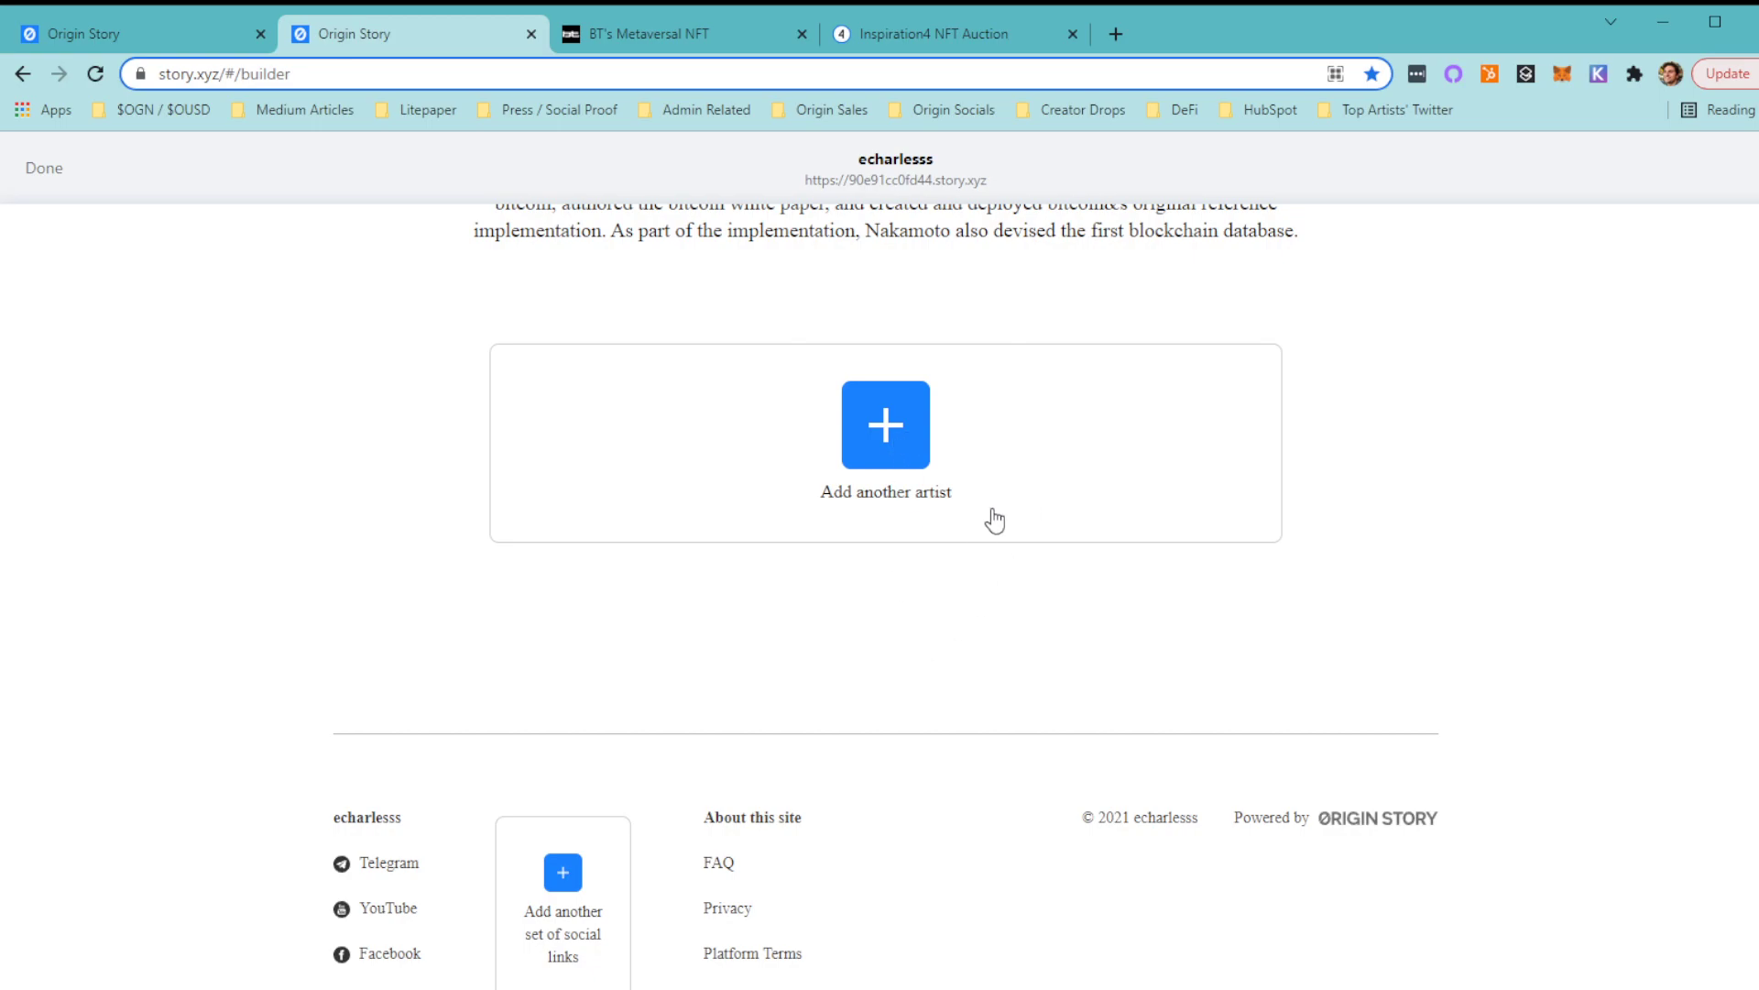
{"action": "scroll", "coordinate": [954, 601], "scroll_direction": "up", "scroll_amount": 7}
{"action": "scroll", "coordinate": [953, 613], "scroll_direction": "up", "scroll_amount": 5}
{"action": "scroll", "coordinate": [949, 614], "scroll_direction": "down", "scroll_amount": 8}
{"action": "scroll", "coordinate": [953, 624], "scroll_direction": "down", "scroll_amount": 2}
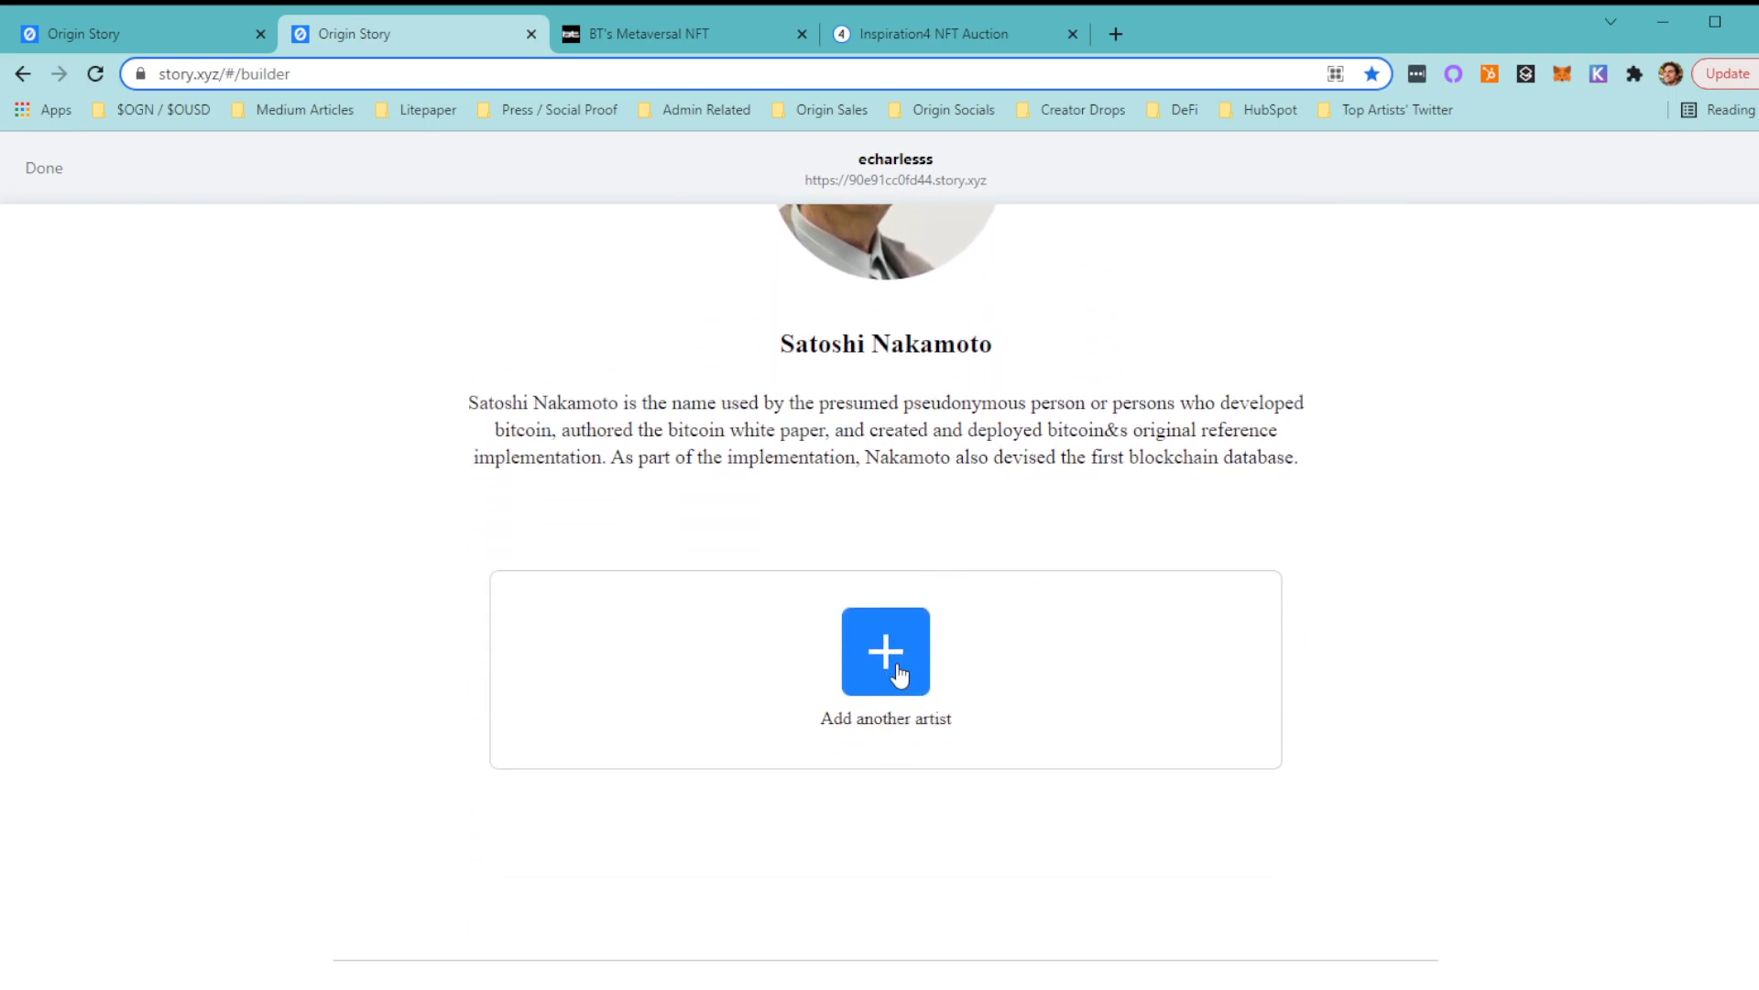
{"action": "scroll", "coordinate": [904, 675], "scroll_direction": "down", "scroll_amount": 4}
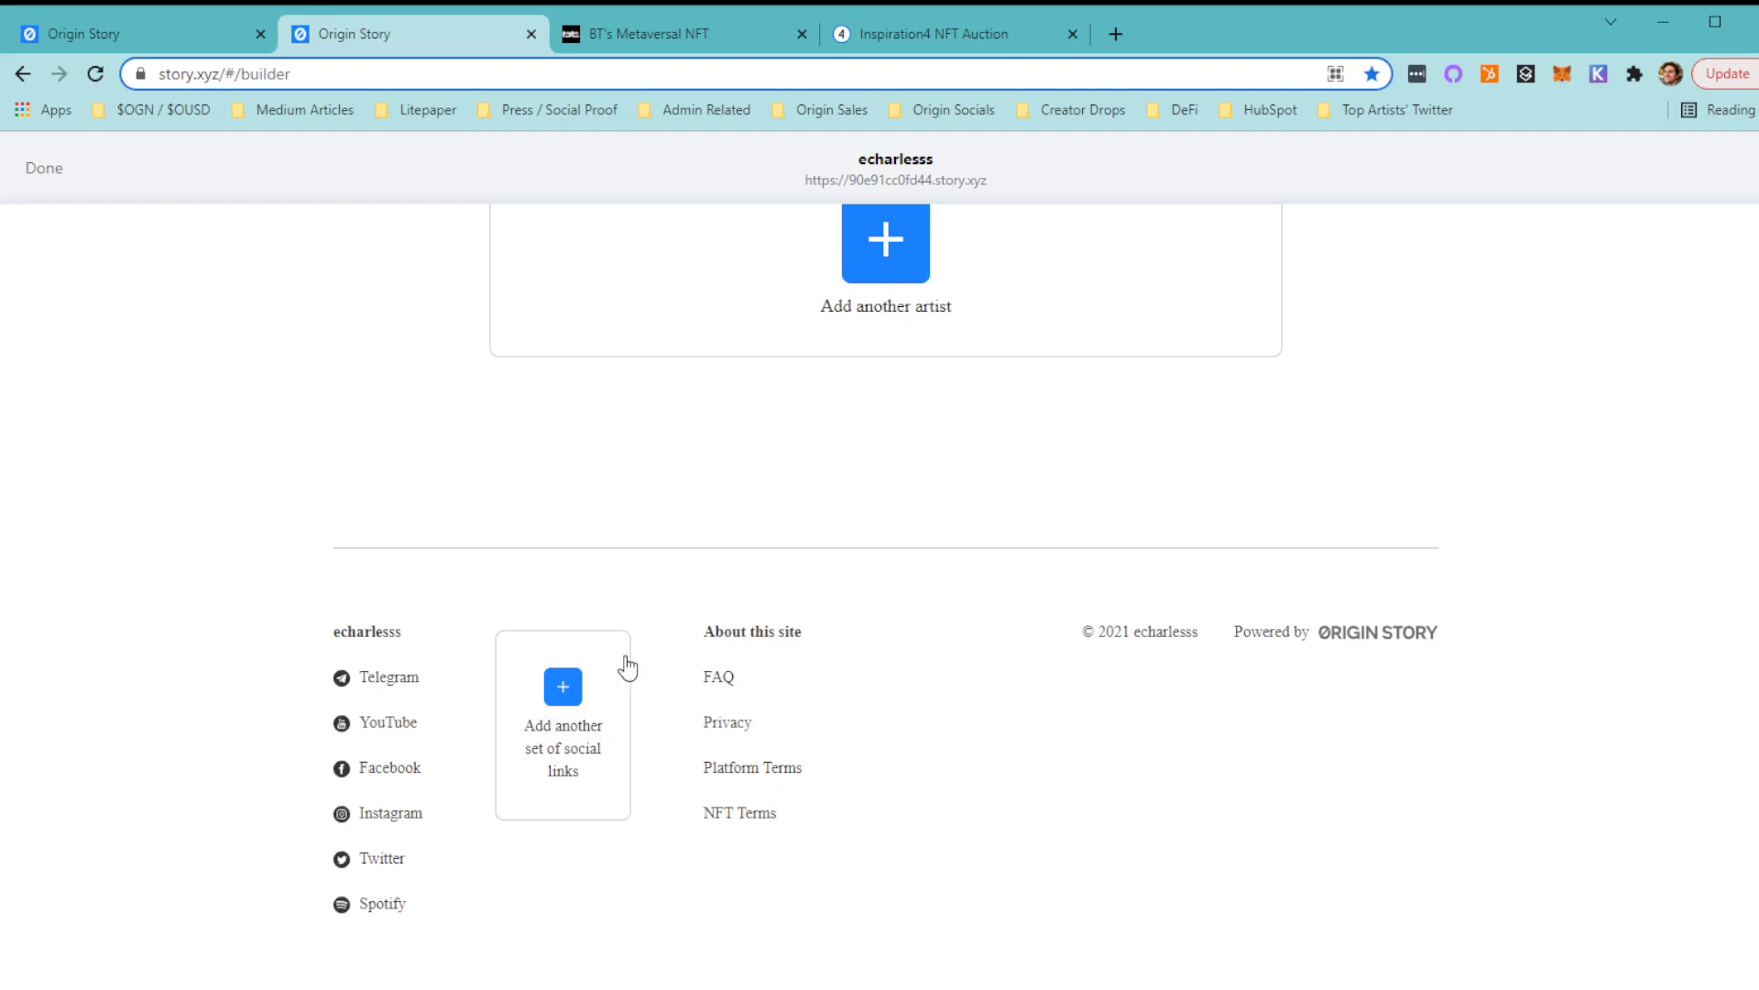
{"action": "scroll", "coordinate": [1044, 594], "scroll_direction": "up", "scroll_amount": 3}
{"action": "scroll", "coordinate": [1034, 596], "scroll_direction": "up", "scroll_amount": 20}
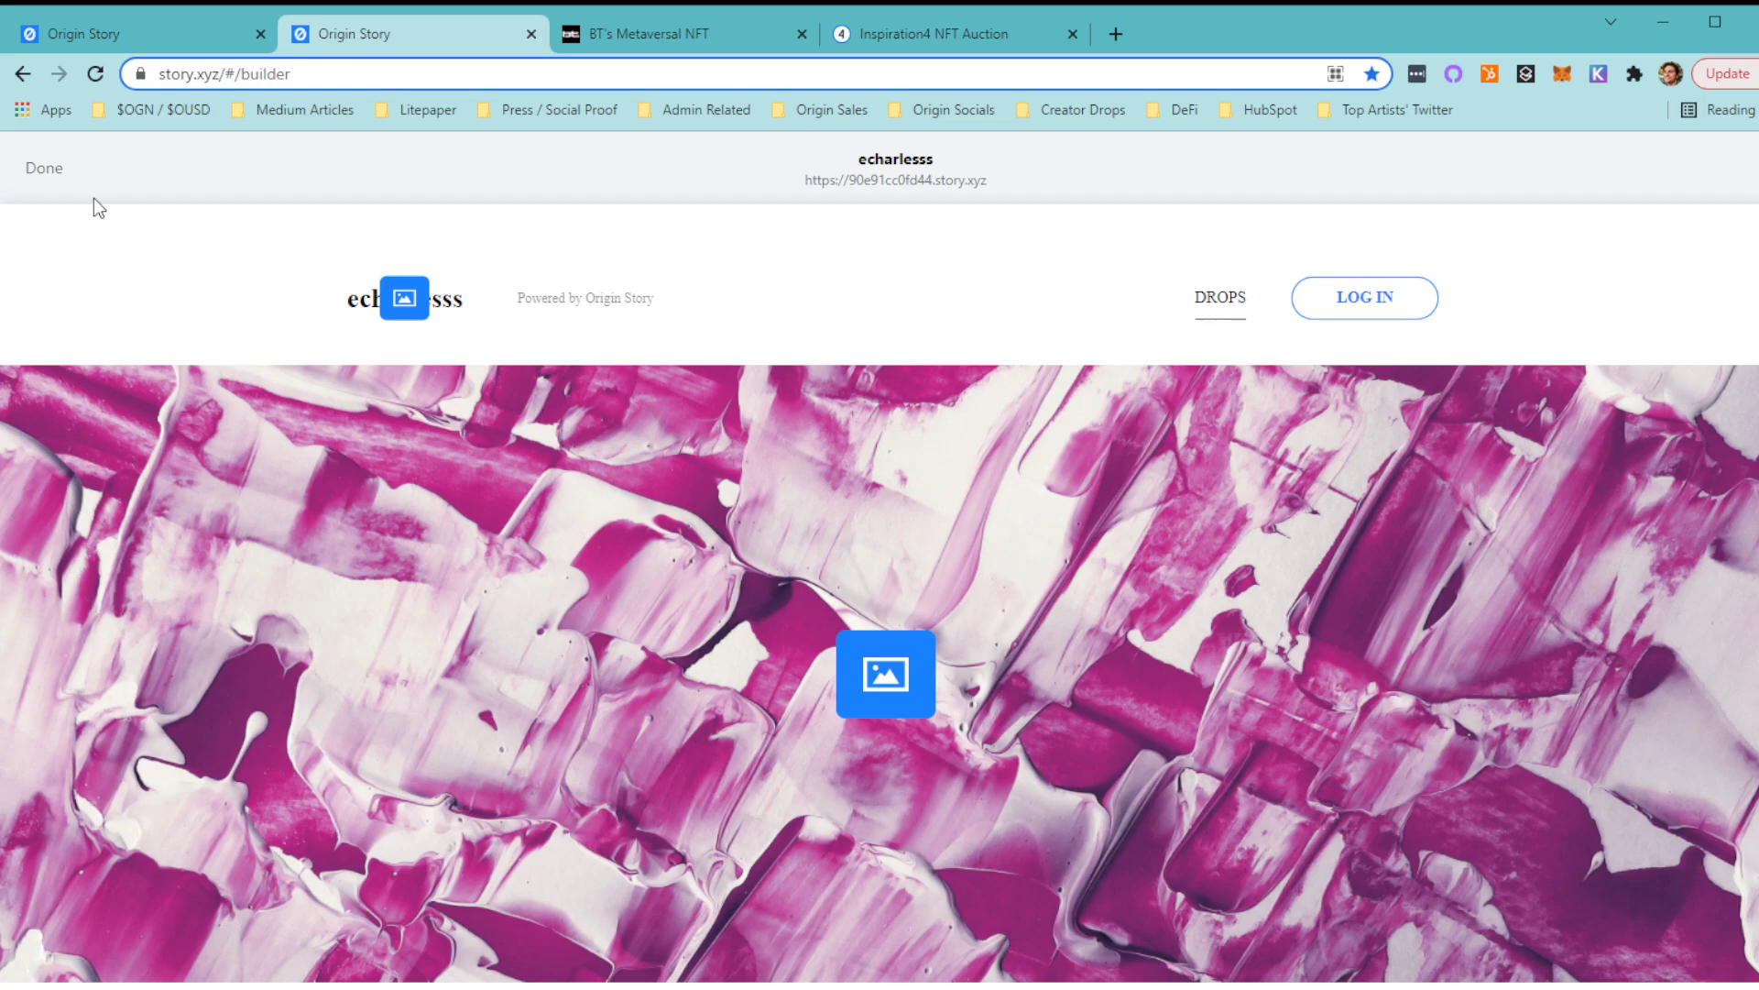
{"action": "left_click", "coordinate": [52, 172]}
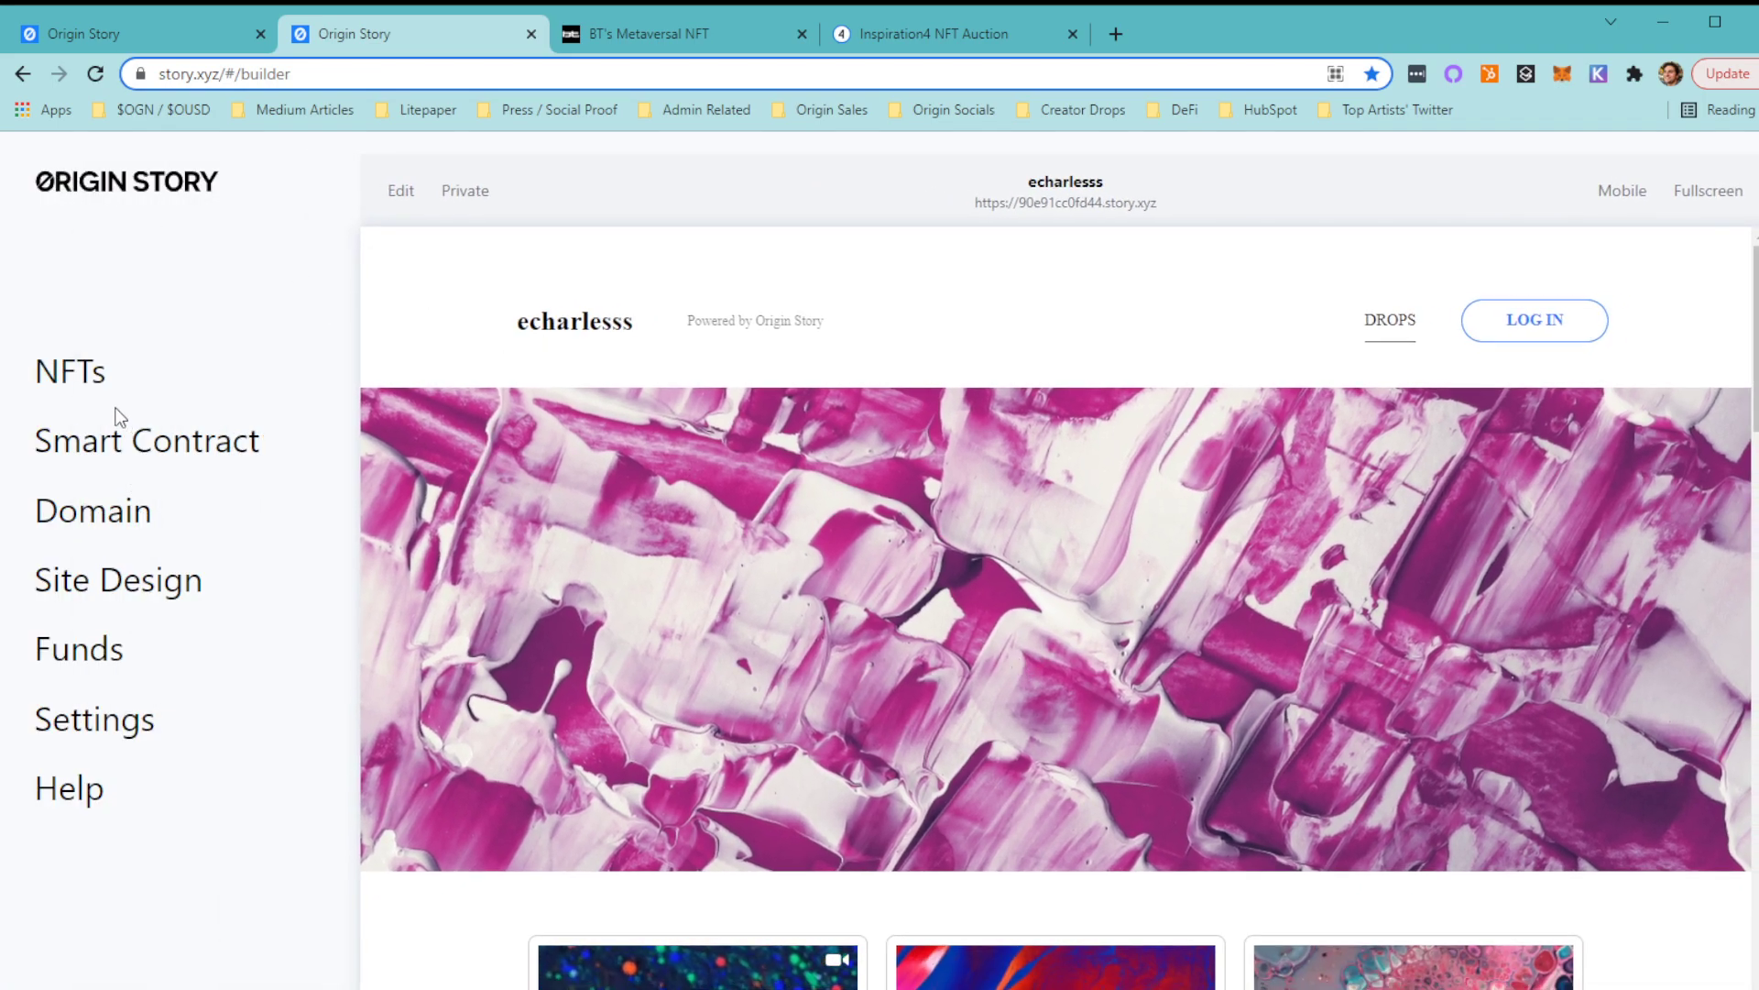
Open the storefront's NFT list and view the management options for NFT Example 1.
{"action": "left_click", "coordinate": [79, 375]}
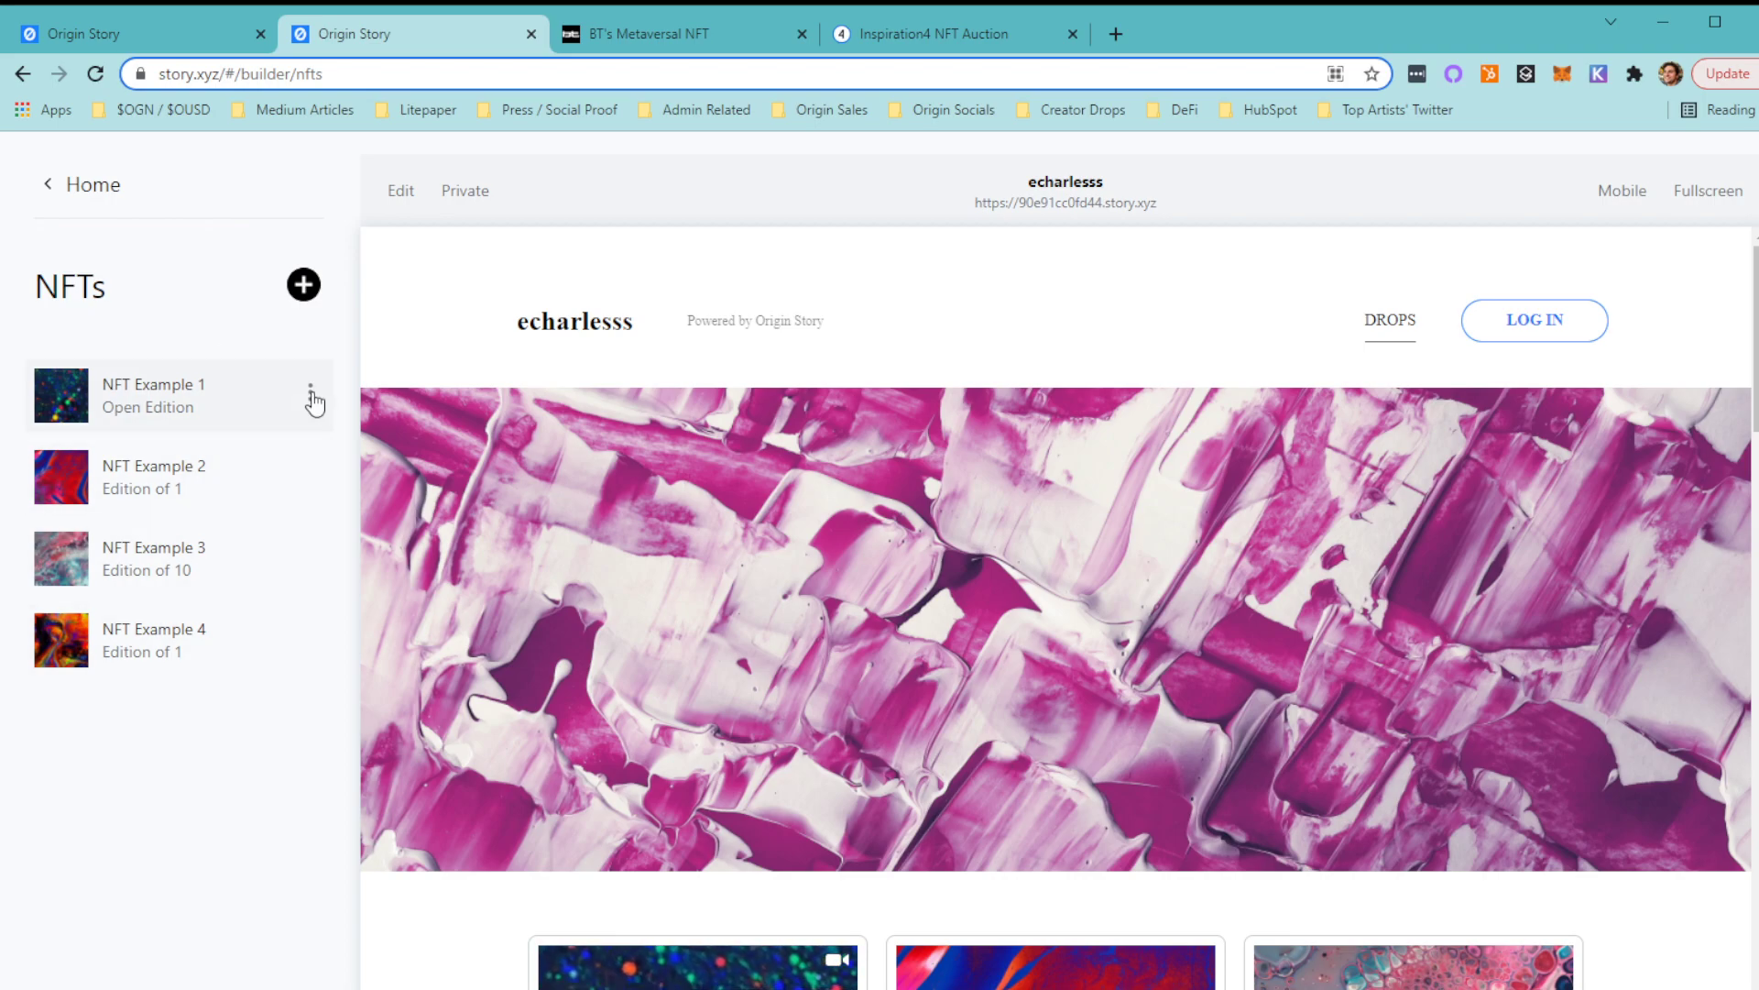
{"action": "left_click", "coordinate": [311, 398]}
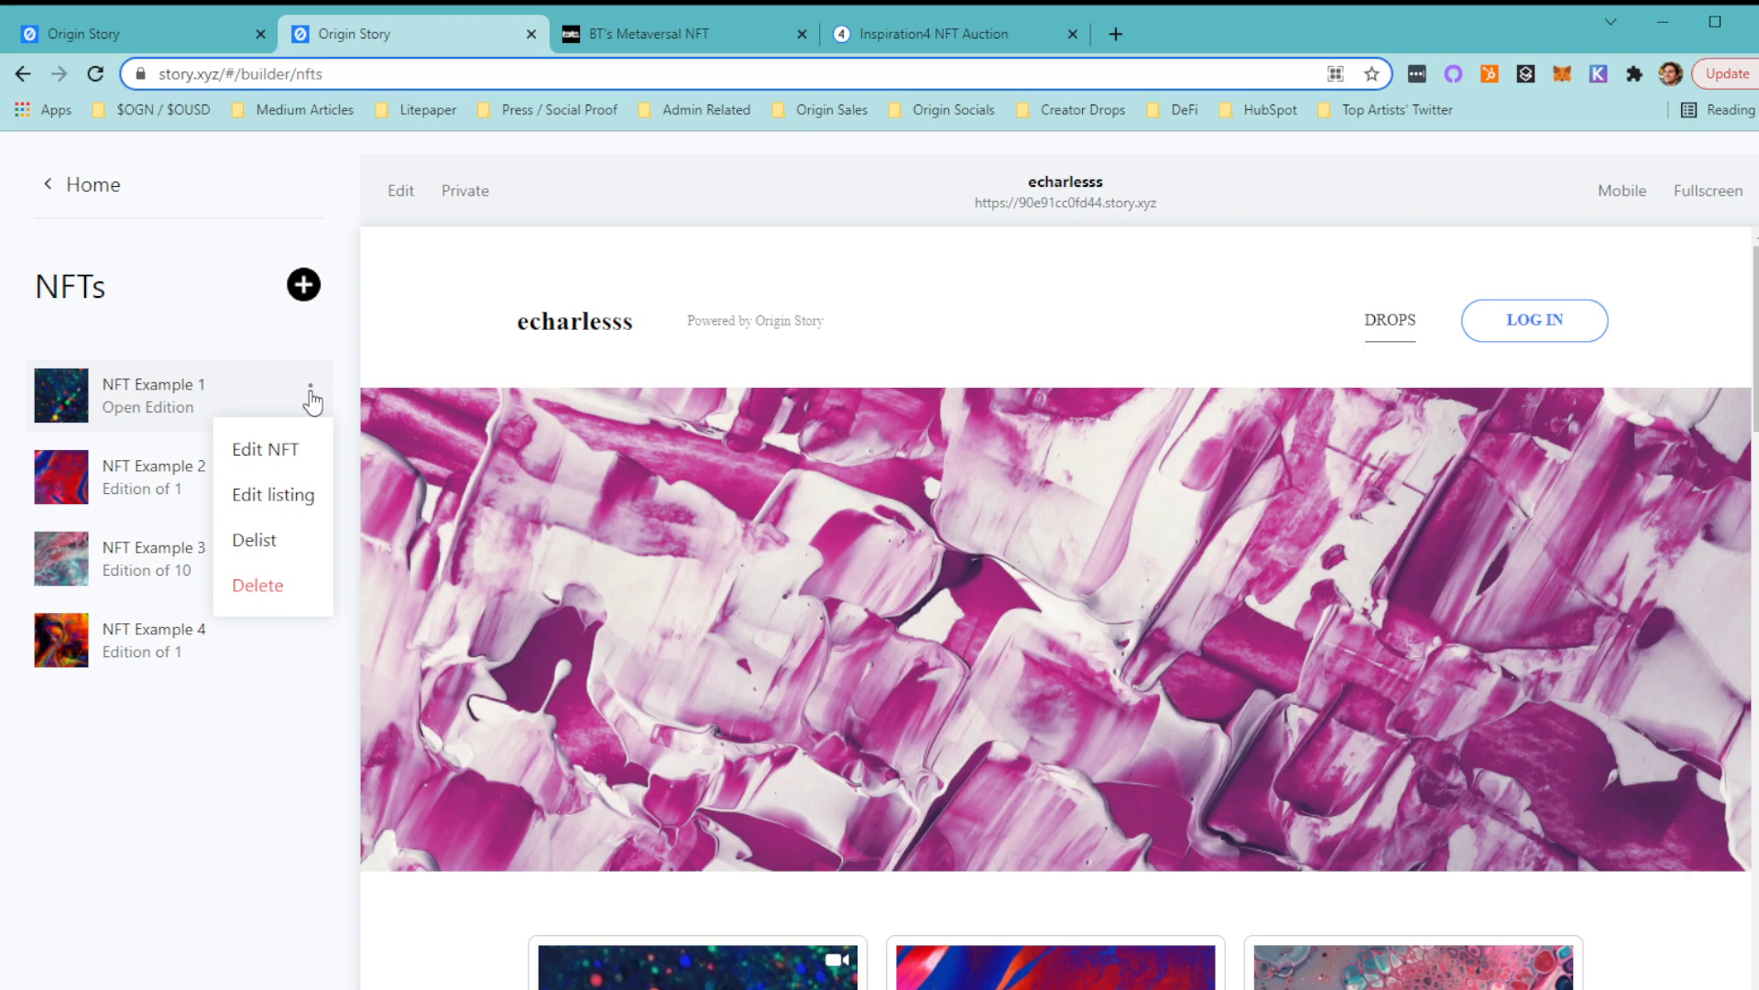
{"action": "left_click", "coordinate": [261, 312]}
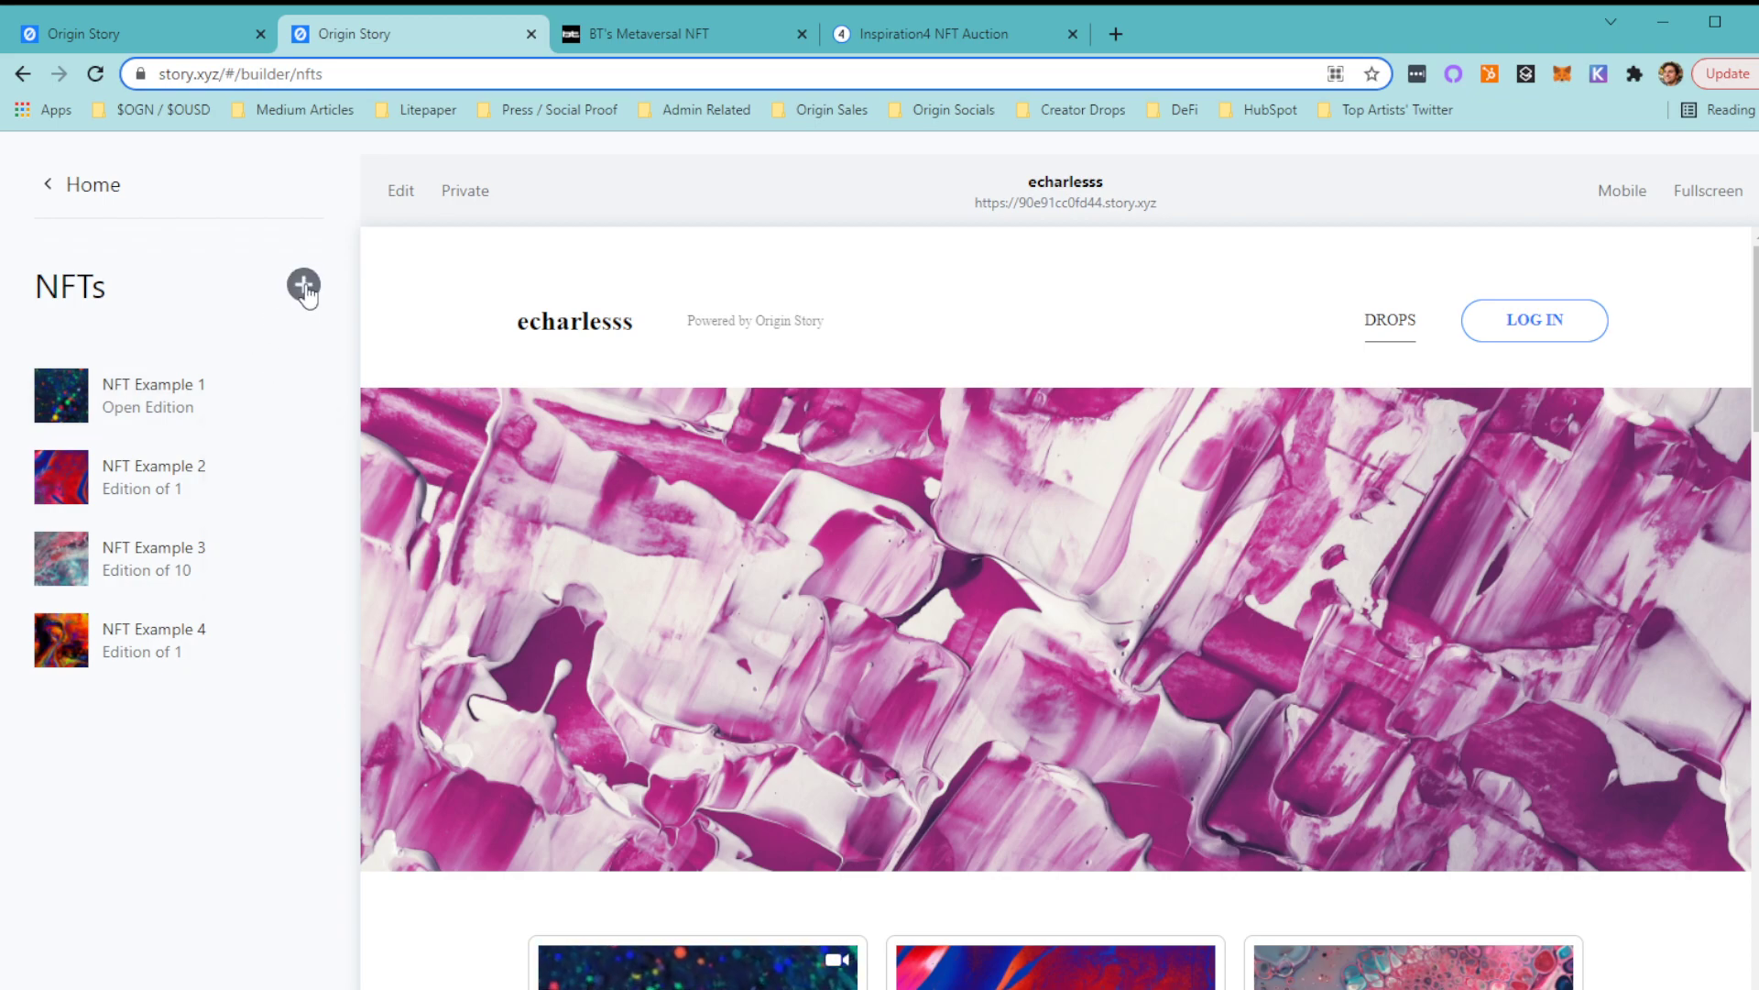
Start a new NFT and upload the dog photo as its artwork.
{"action": "left_click", "coordinate": [305, 287]}
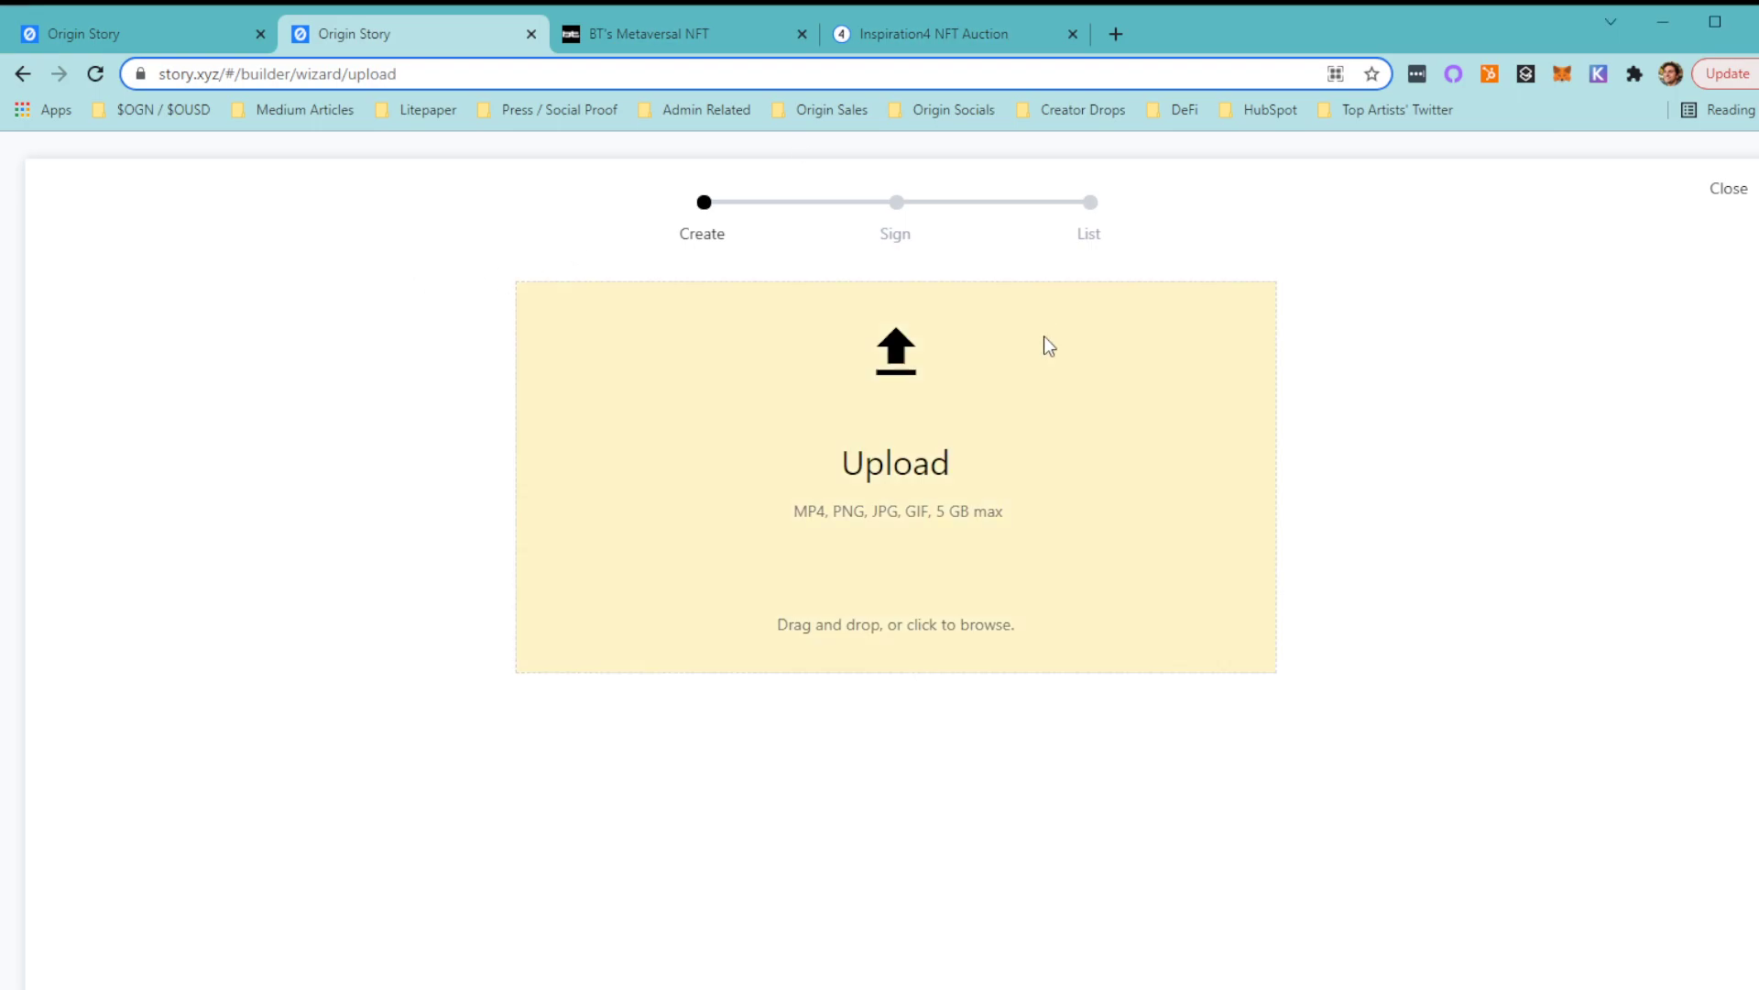
{"action": "left_click_drag", "start_coordinate": [1037, 370], "coordinate": [1022, 409]}
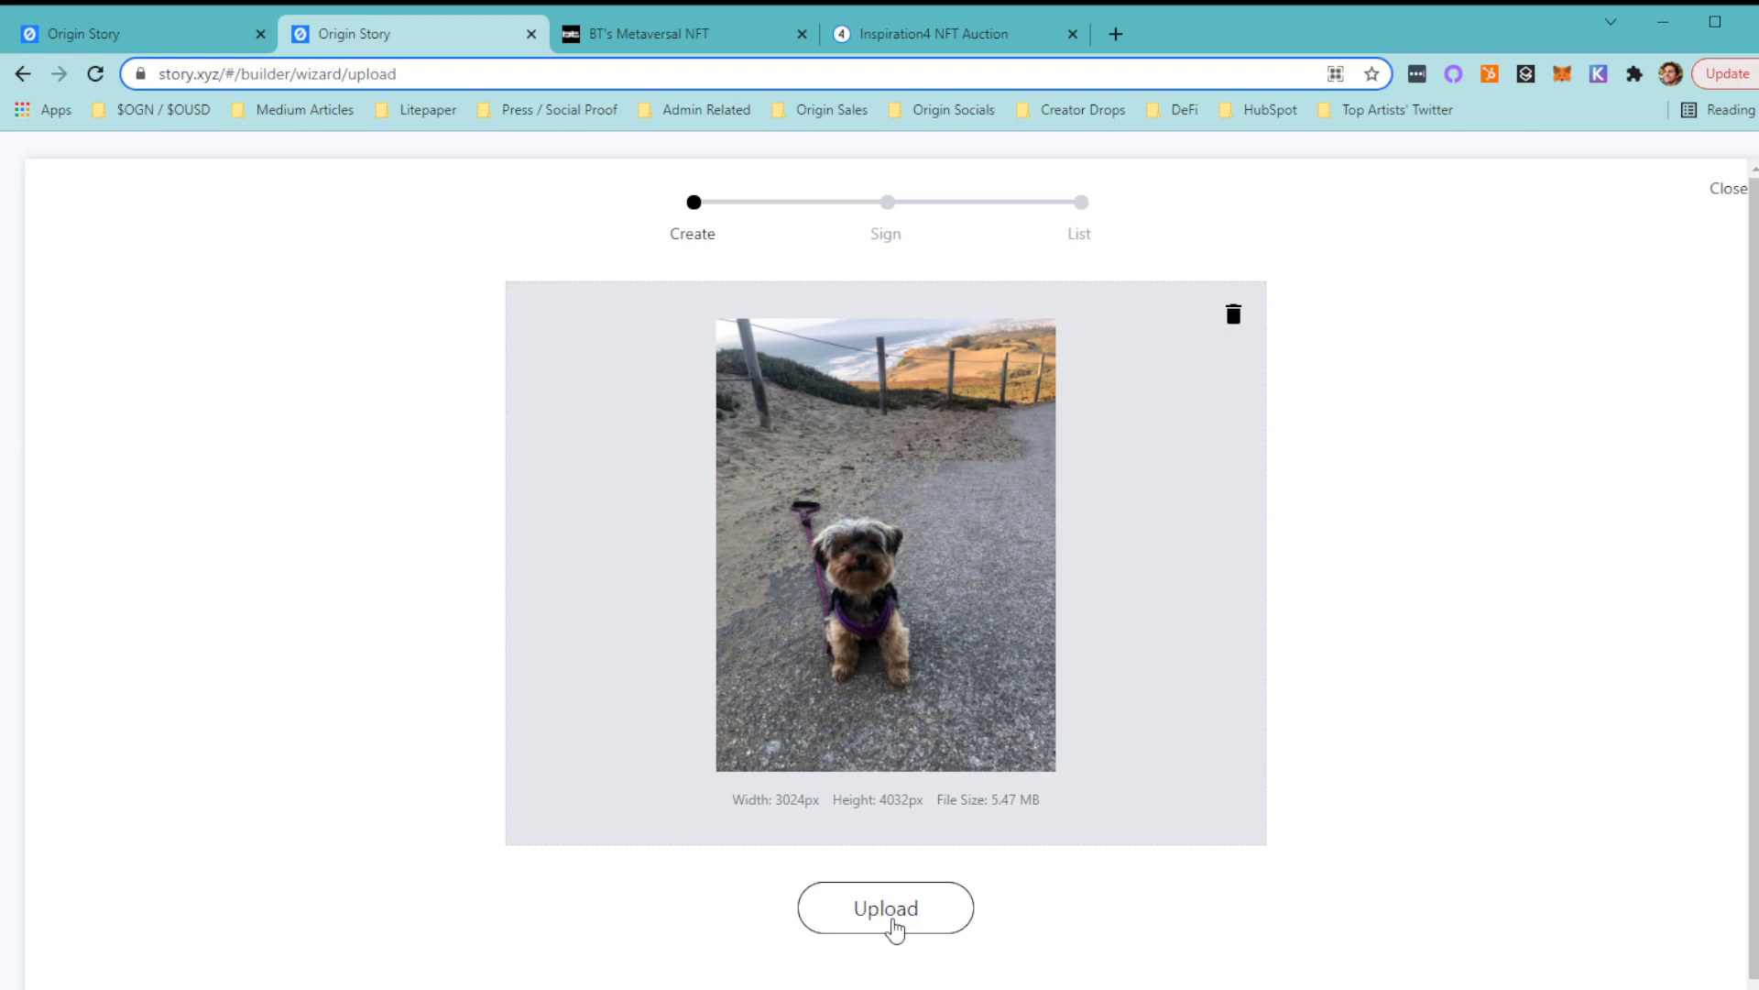
{"action": "left_click", "coordinate": [896, 924]}
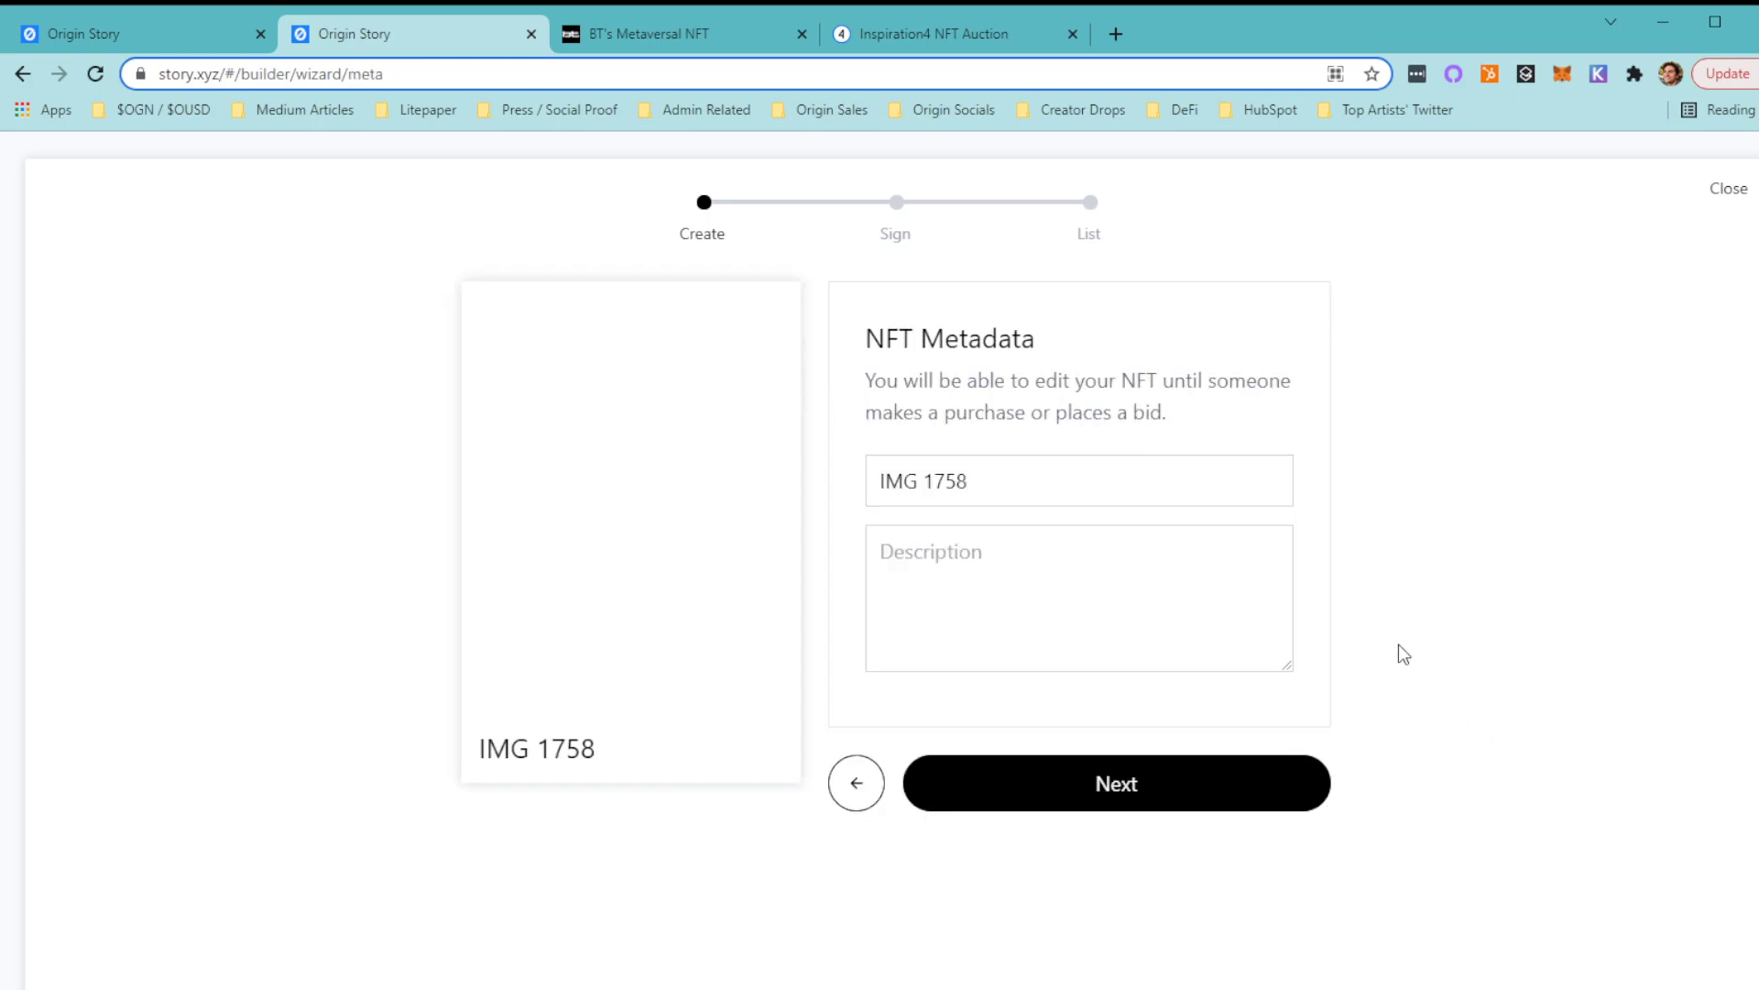
Name the new NFT "The Winnie Babys".
{"action": "triple_click", "coordinate": [1104, 477]}
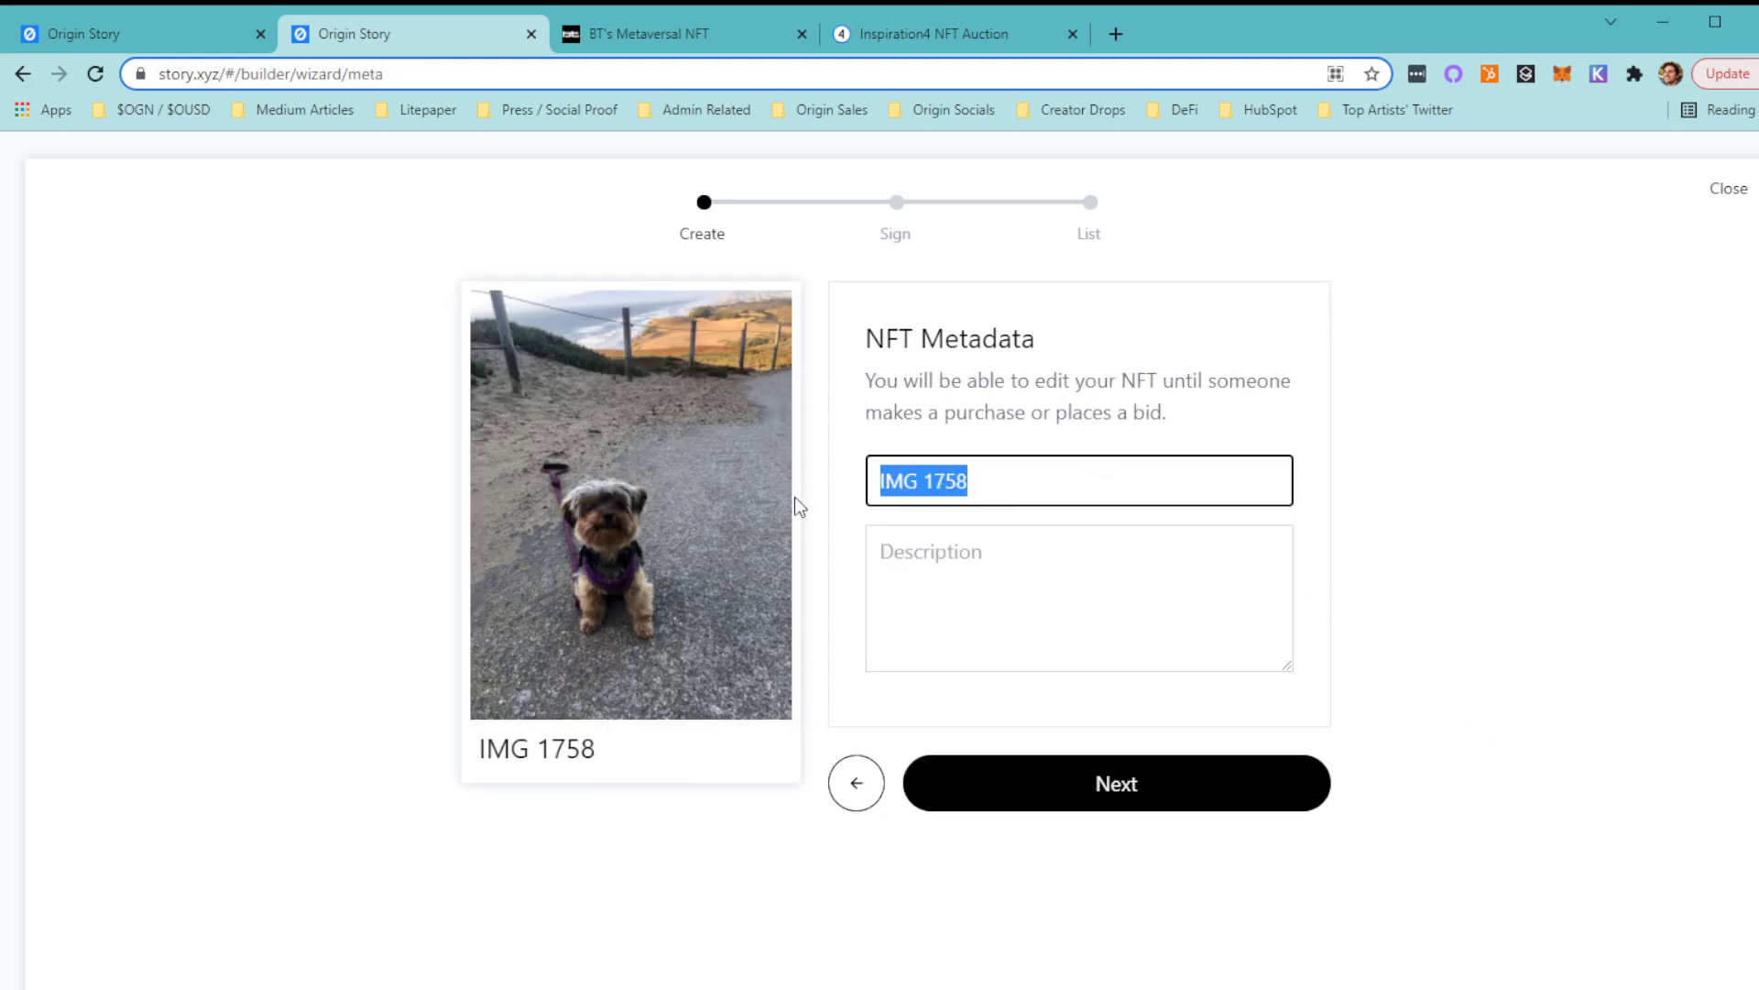
{"action": "type", "text": "W"}
{"action": "key", "text": "BackSpace"}
{"action": "type", "text": "The Winnie Babys"}
Describe the NFT as "Best Dog Ever" with "Utility: 1 walk with Winnie per month" on a second line, and proceed to the inventory choice.
{"action": "left_click", "coordinate": [1078, 582]}
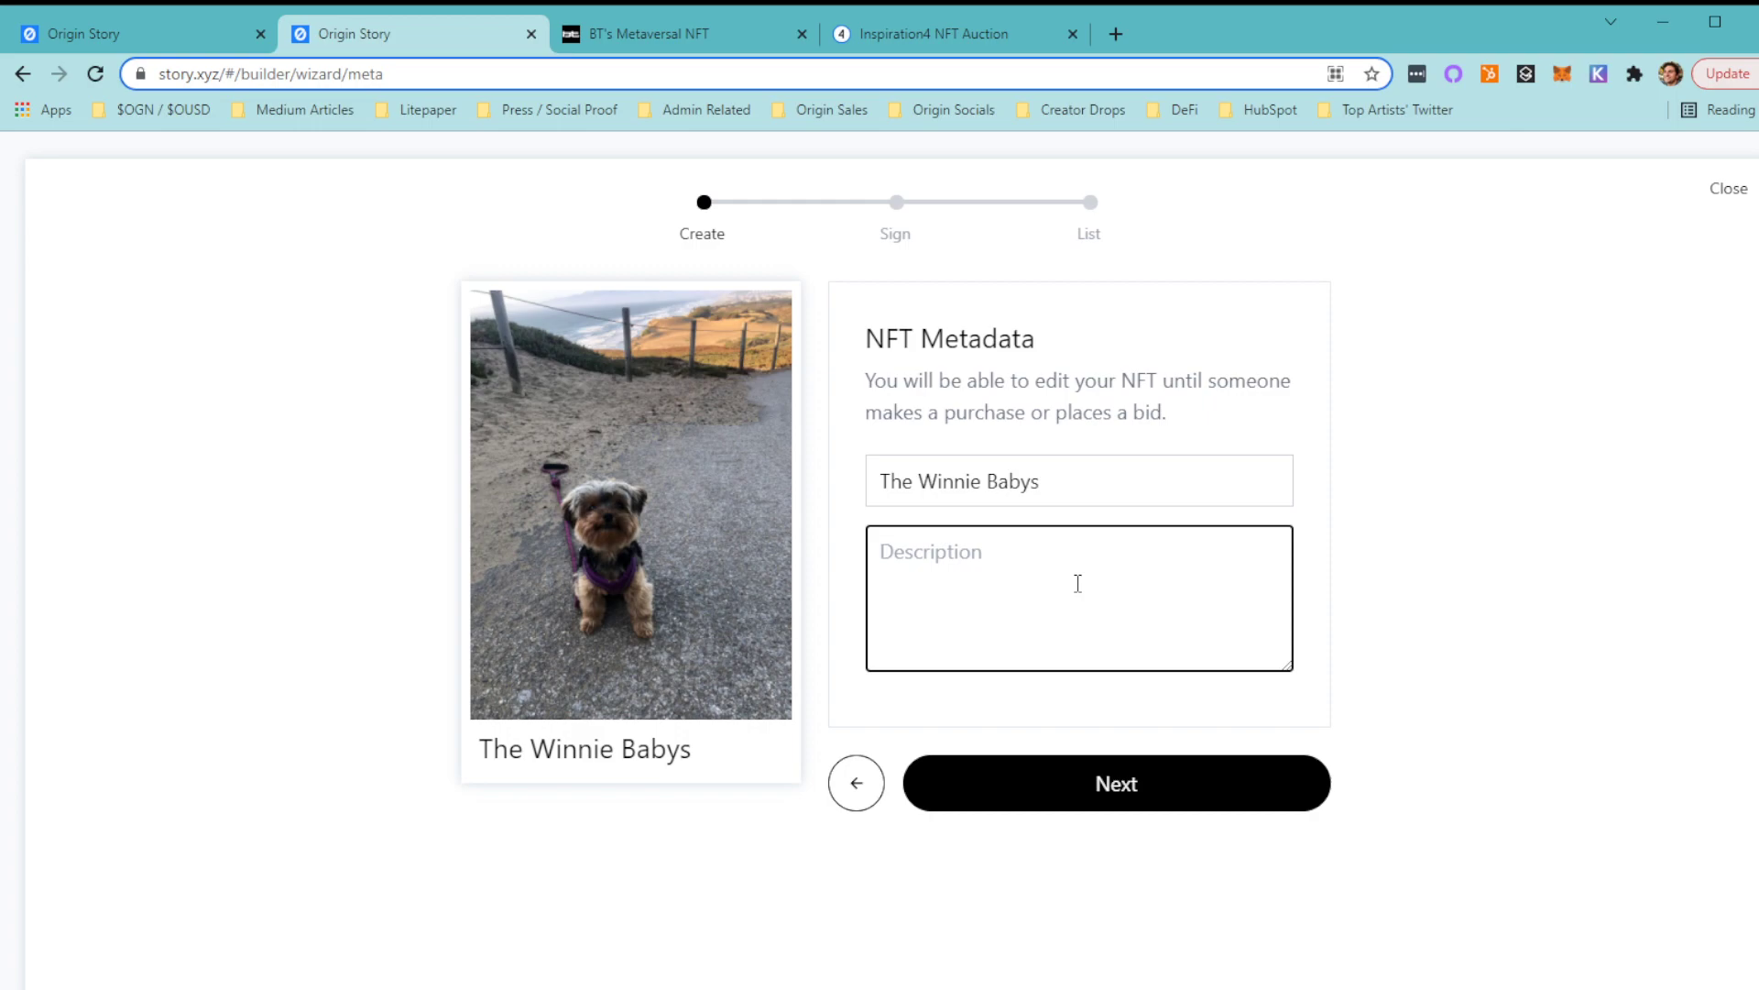
{"action": "type", "text": "Best Dog Ever "}
{"action": "type", "text": "Utility:"}
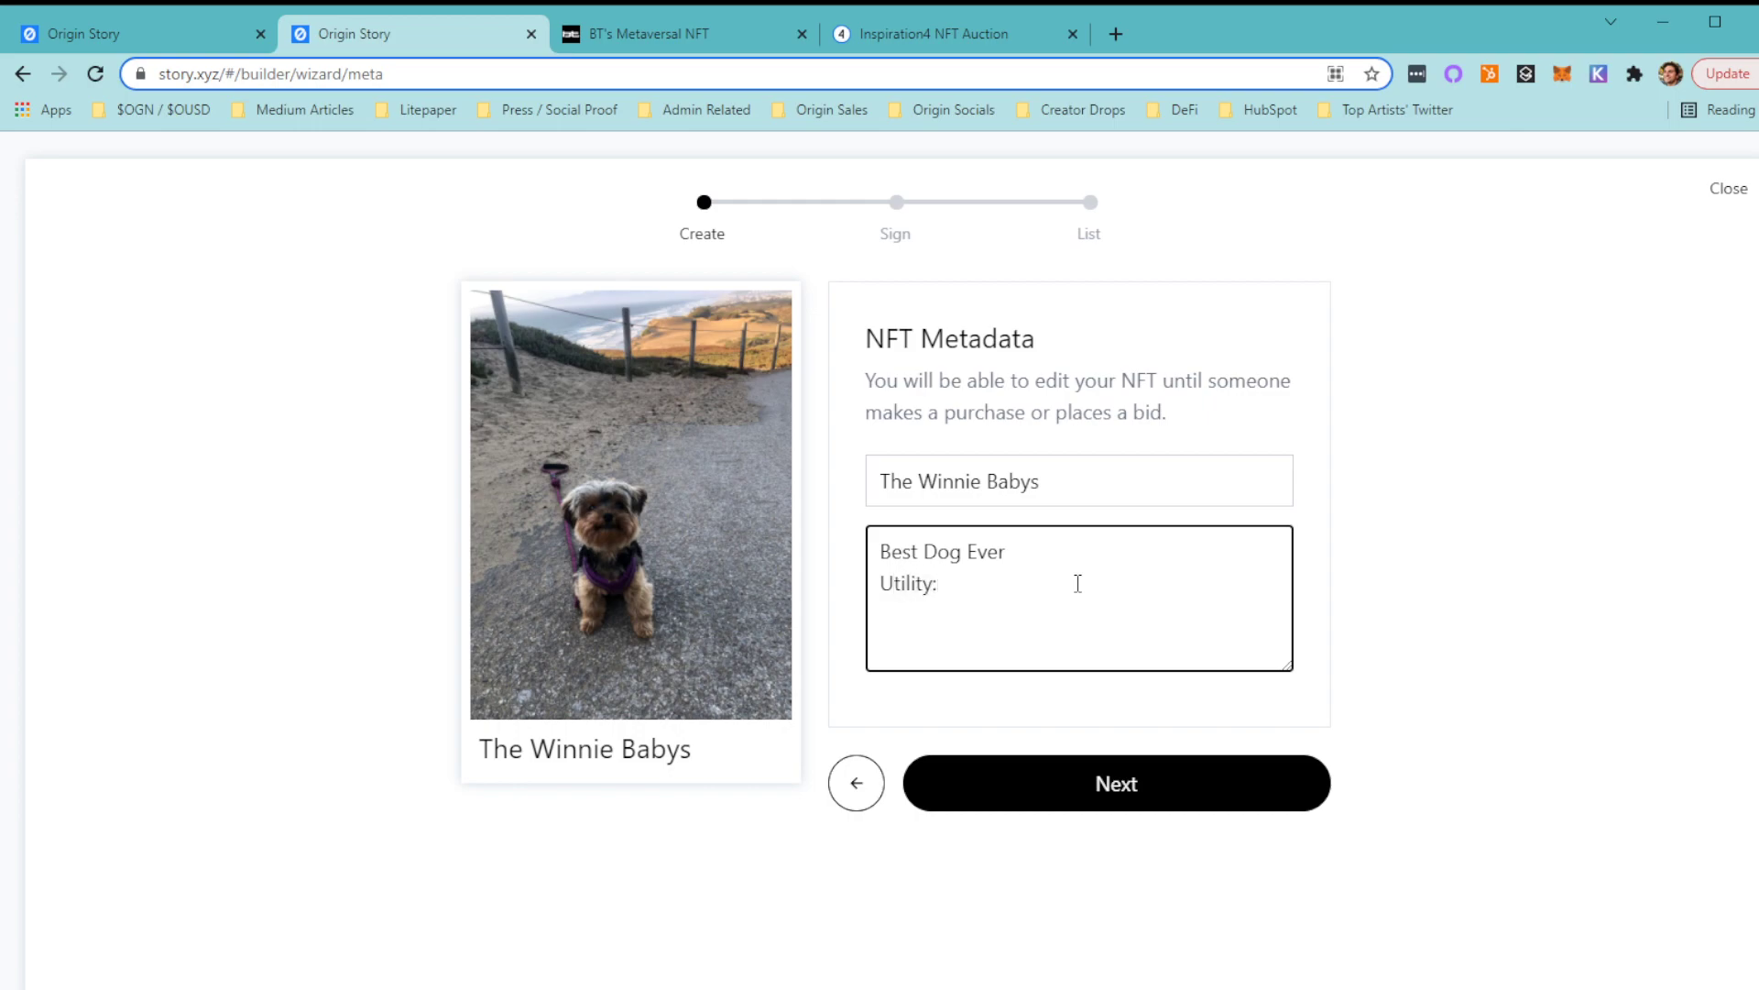
{"action": "type", "text": " 1 walk with Winnie per "}
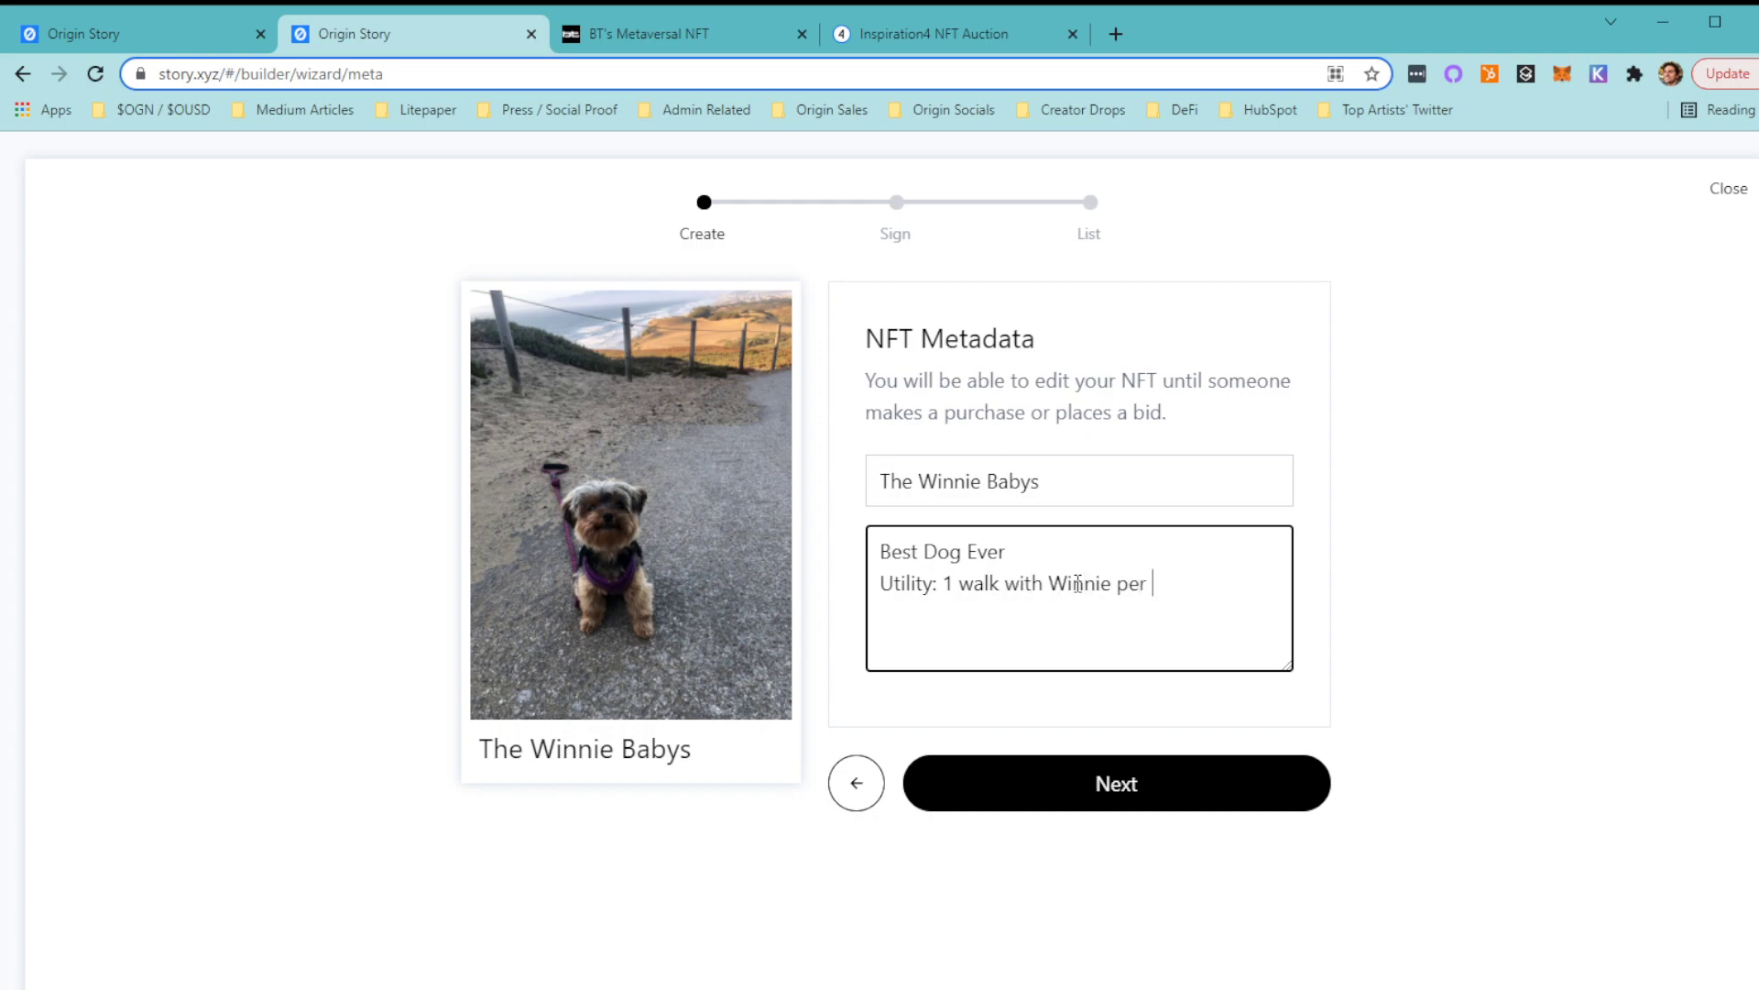
{"action": "type", "text": "month"}
{"action": "left_click", "coordinate": [1400, 643]}
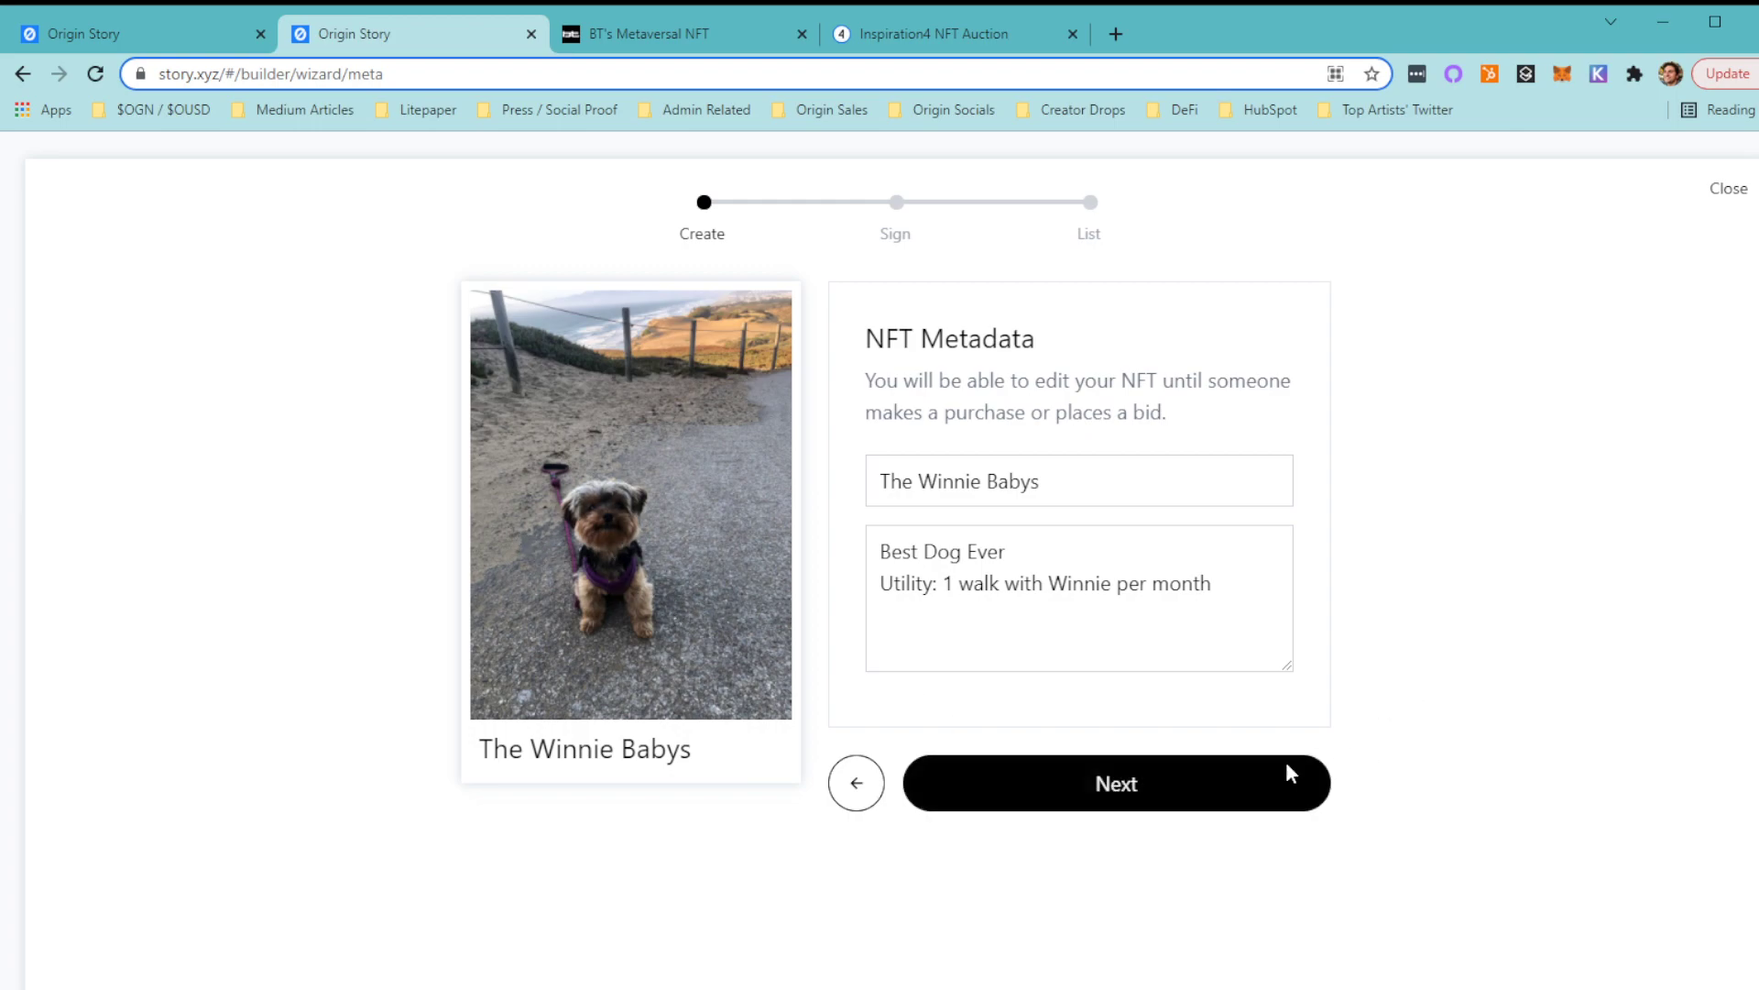
{"action": "left_click", "coordinate": [1137, 806]}
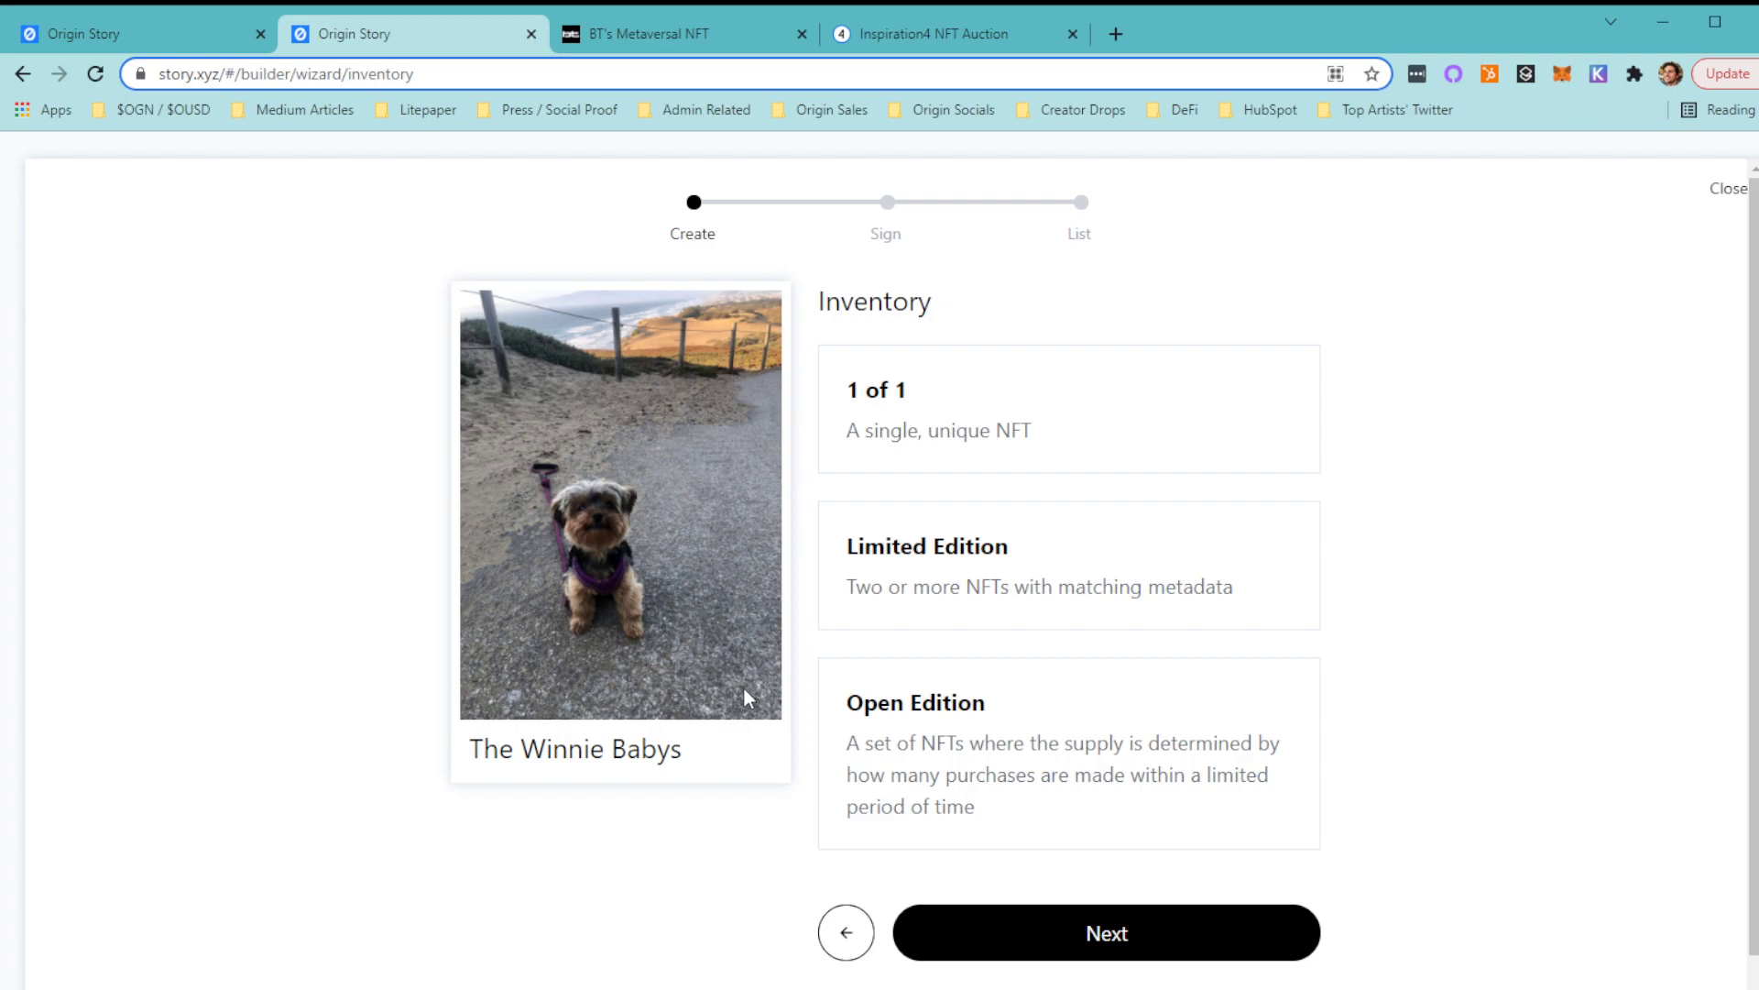
Make the NFT a 1 of 1, save it with a wallet signature, and continue to the listing options.
{"action": "left_click", "coordinate": [957, 382]}
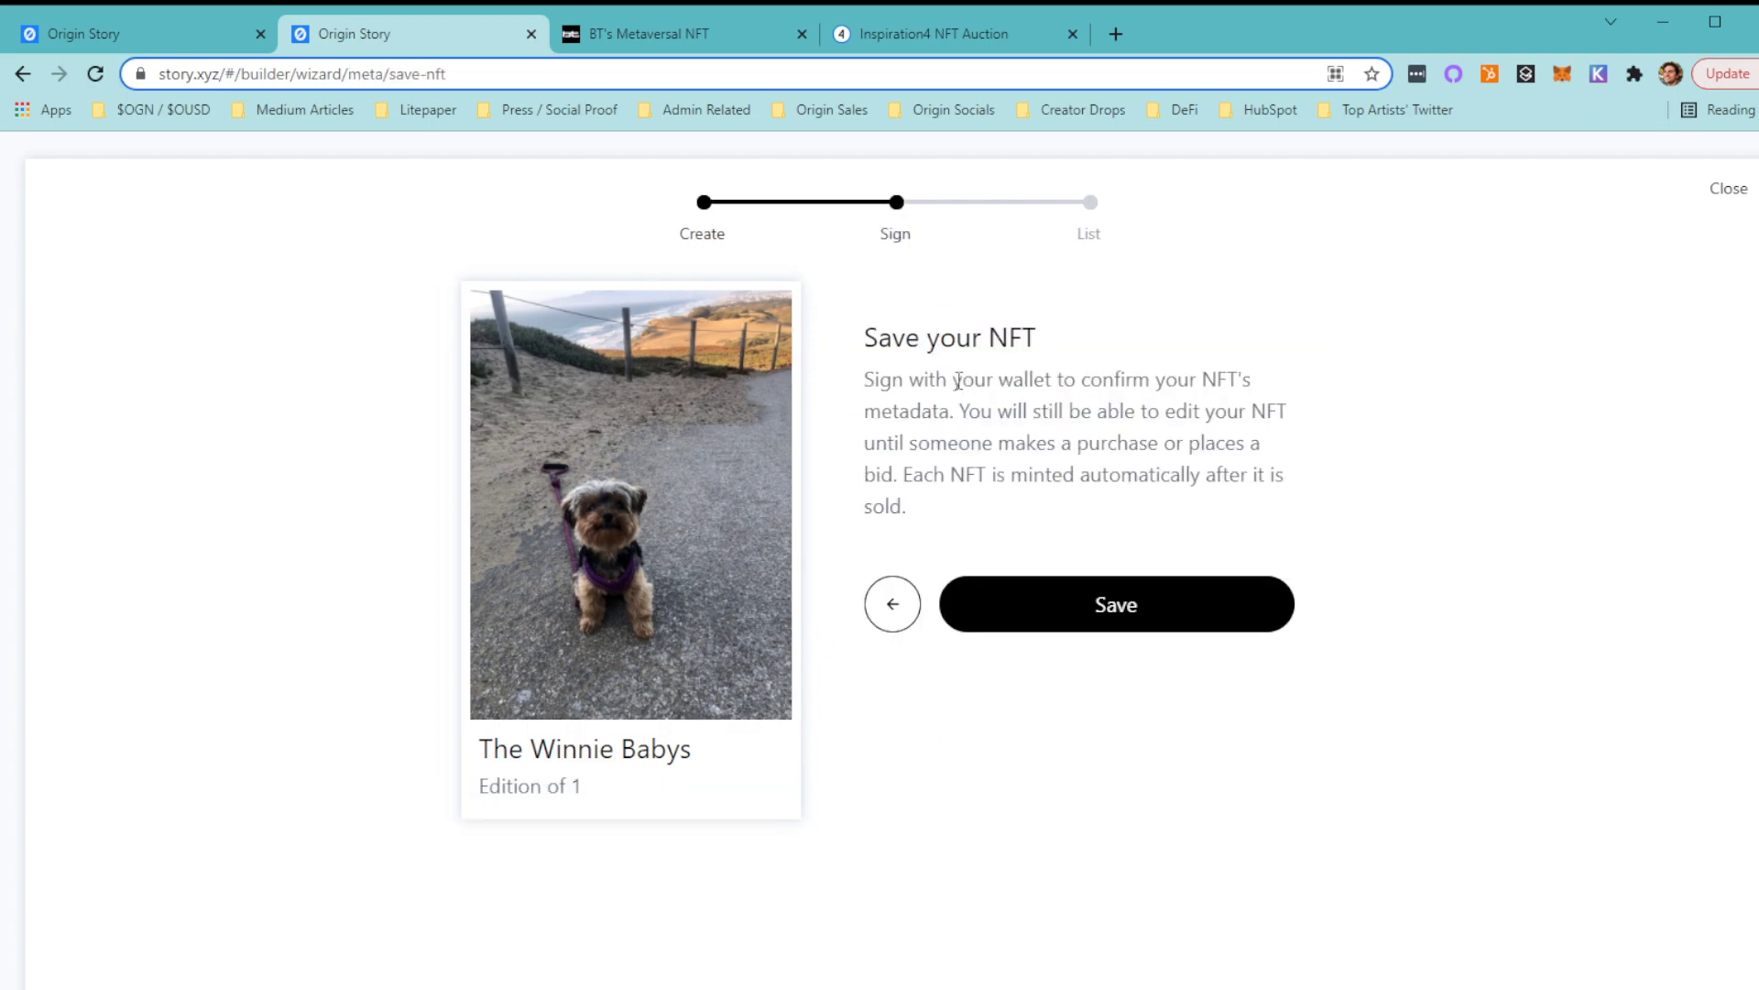
{"action": "left_click", "coordinate": [1116, 626]}
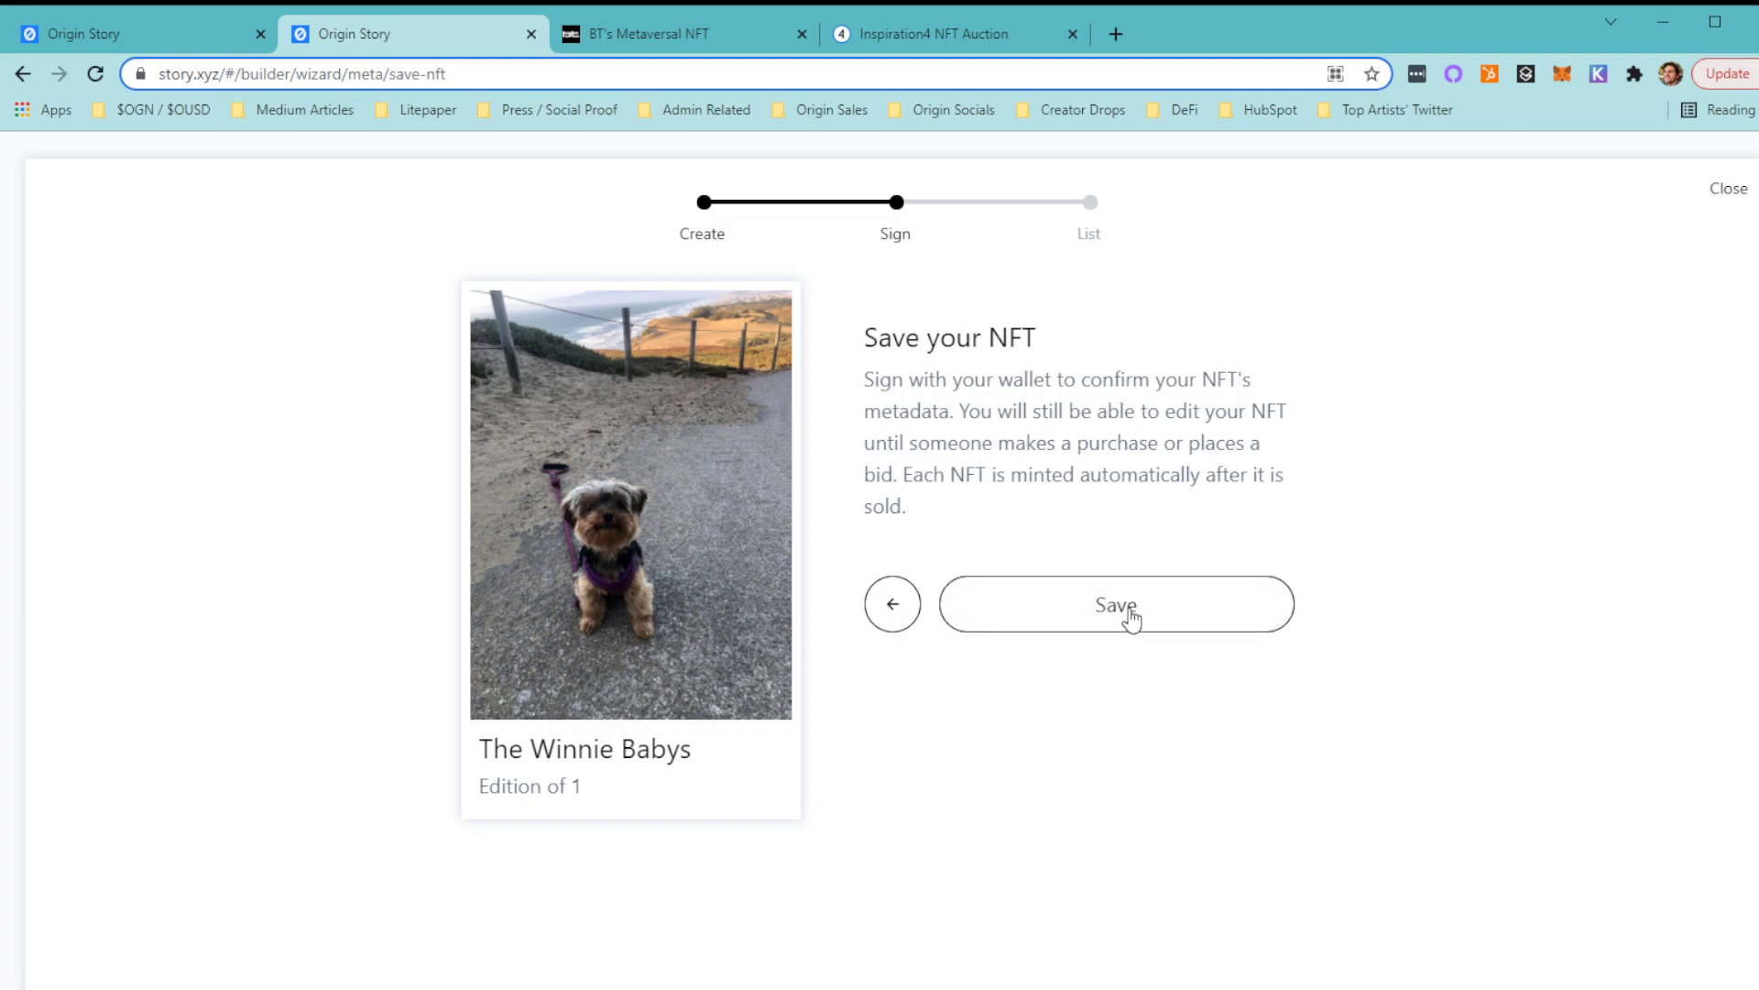
{"action": "left_click", "coordinate": [1132, 619]}
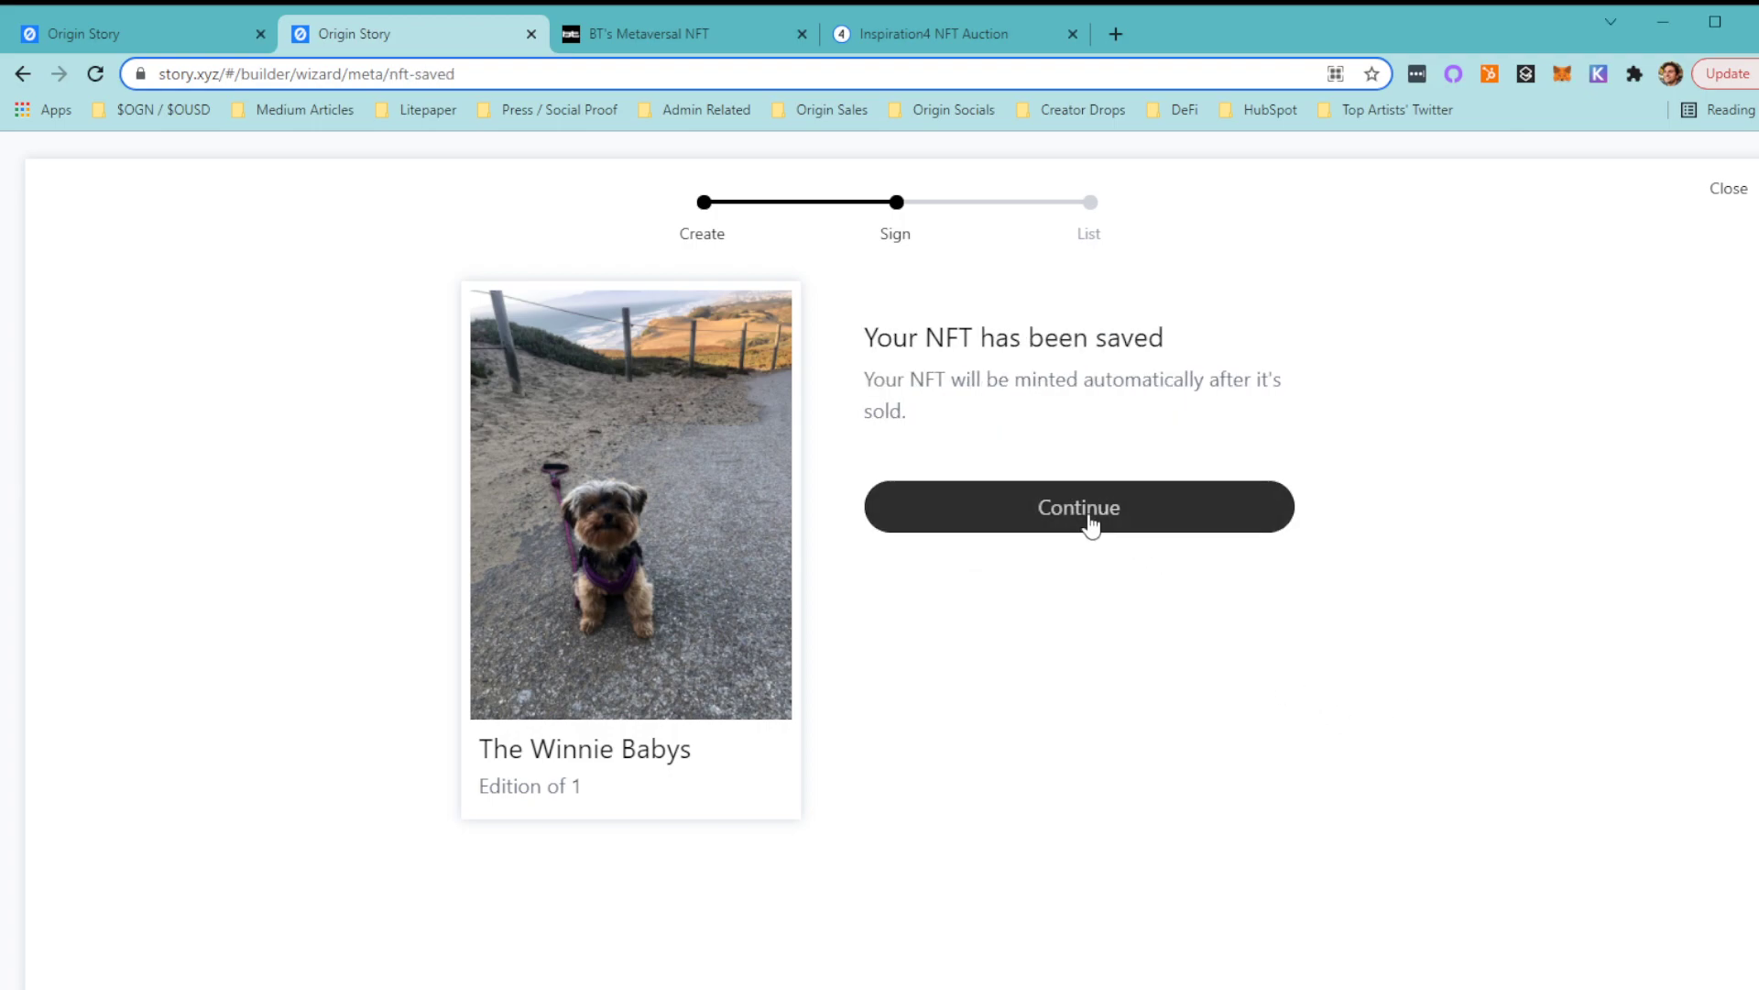
{"action": "left_click", "coordinate": [1091, 523]}
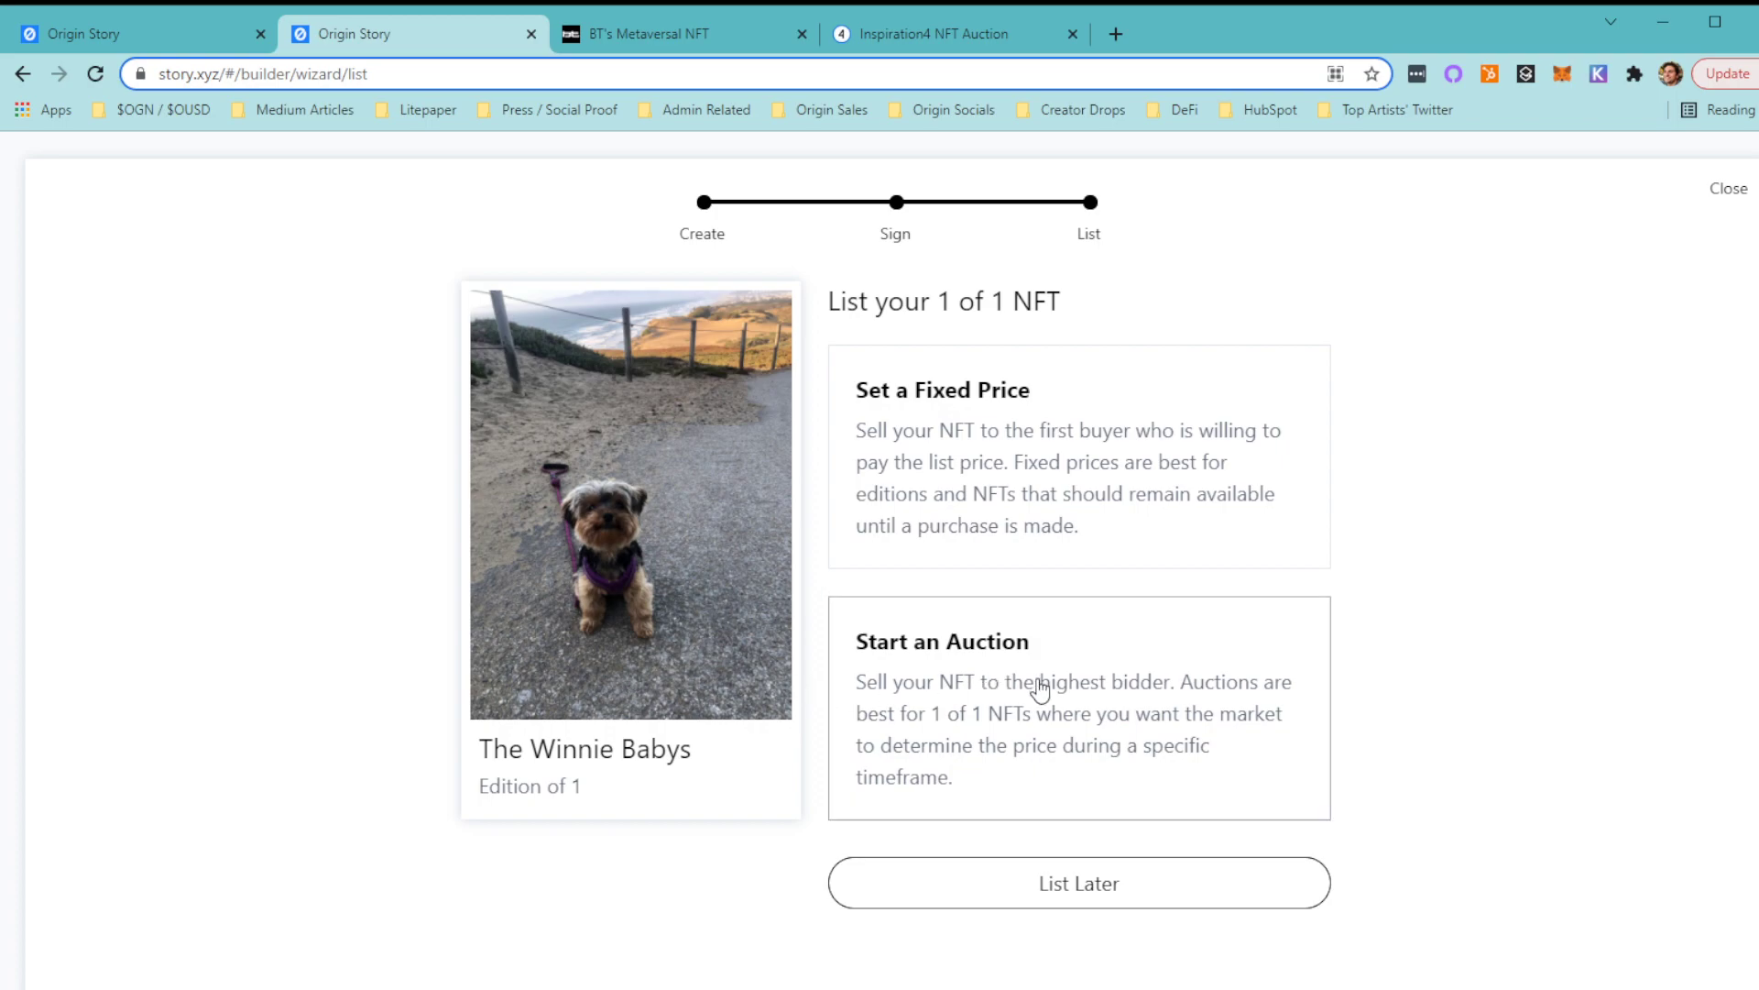
List the NFT at a fixed price of 1 ETH, with the sale starting now and ETH as accepted payment.
{"action": "left_click", "coordinate": [1026, 488]}
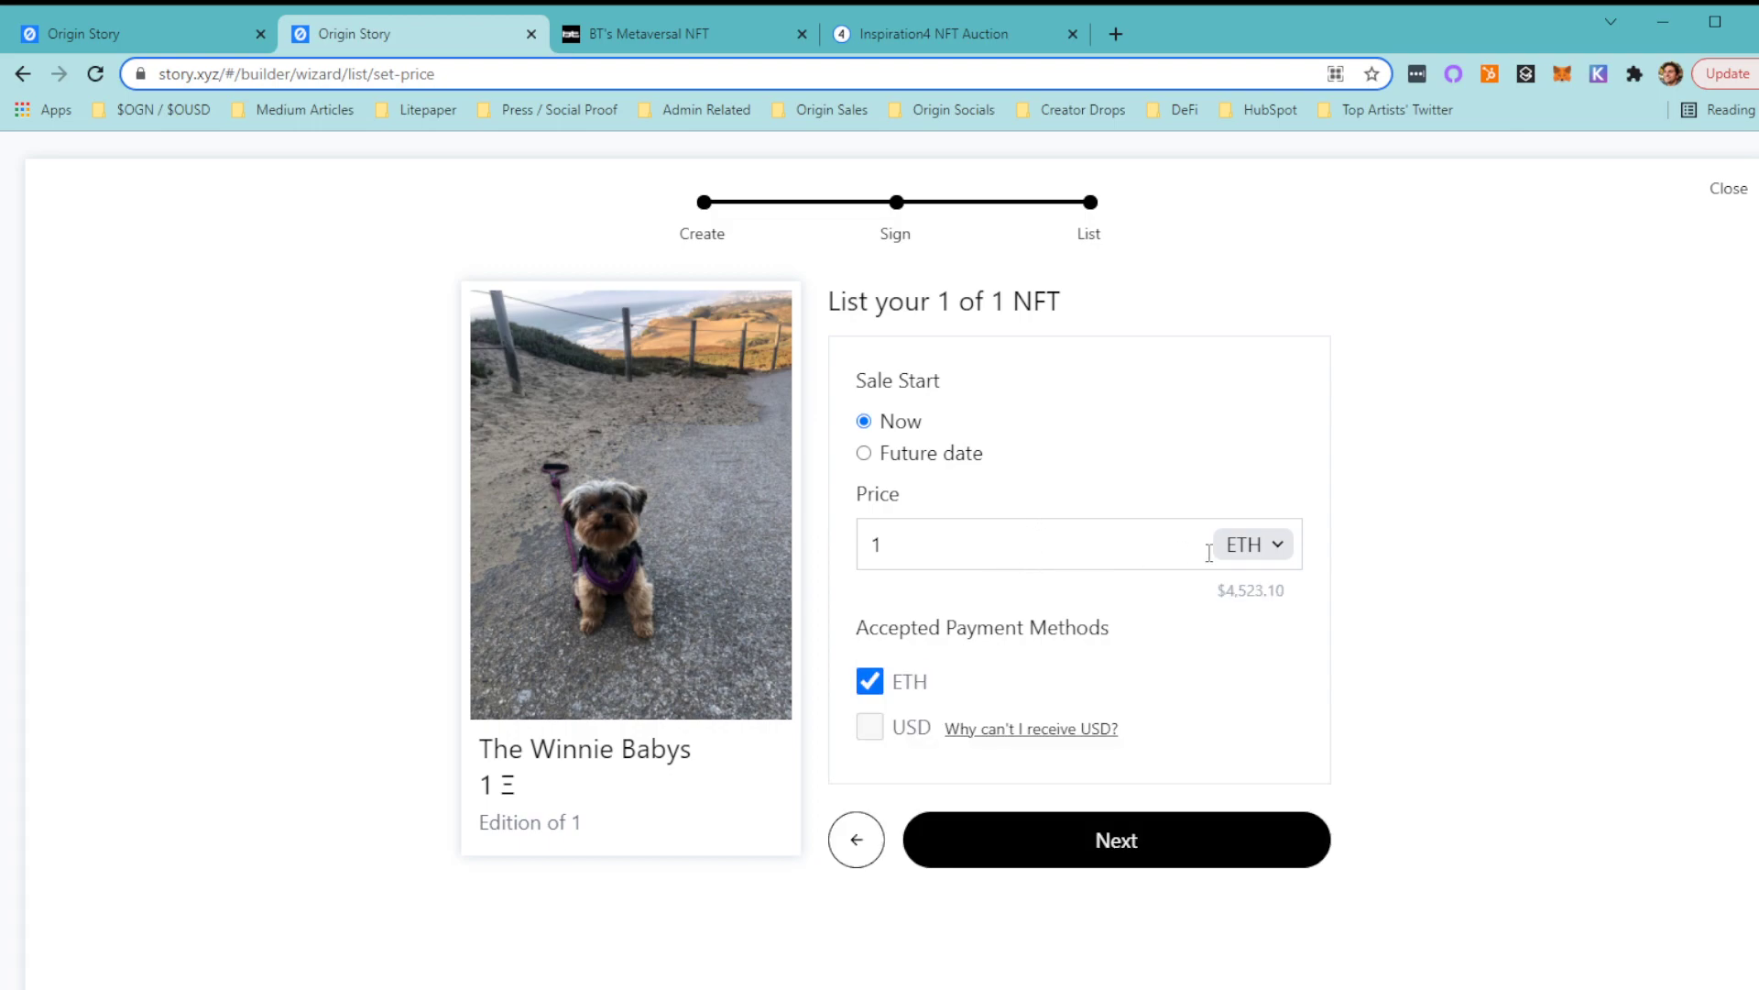
{"action": "left_click", "coordinate": [1280, 555]}
{"action": "left_click_drag", "start_coordinate": [526, 796], "coordinate": [485, 800]}
{"action": "left_click", "coordinate": [1235, 639]}
{"action": "left_click_drag", "start_coordinate": [1219, 591], "coordinate": [1282, 595]}
{"action": "left_click", "coordinate": [1082, 679]}
{"action": "left_click", "coordinate": [872, 682]}
{"action": "left_click", "coordinate": [926, 548]}
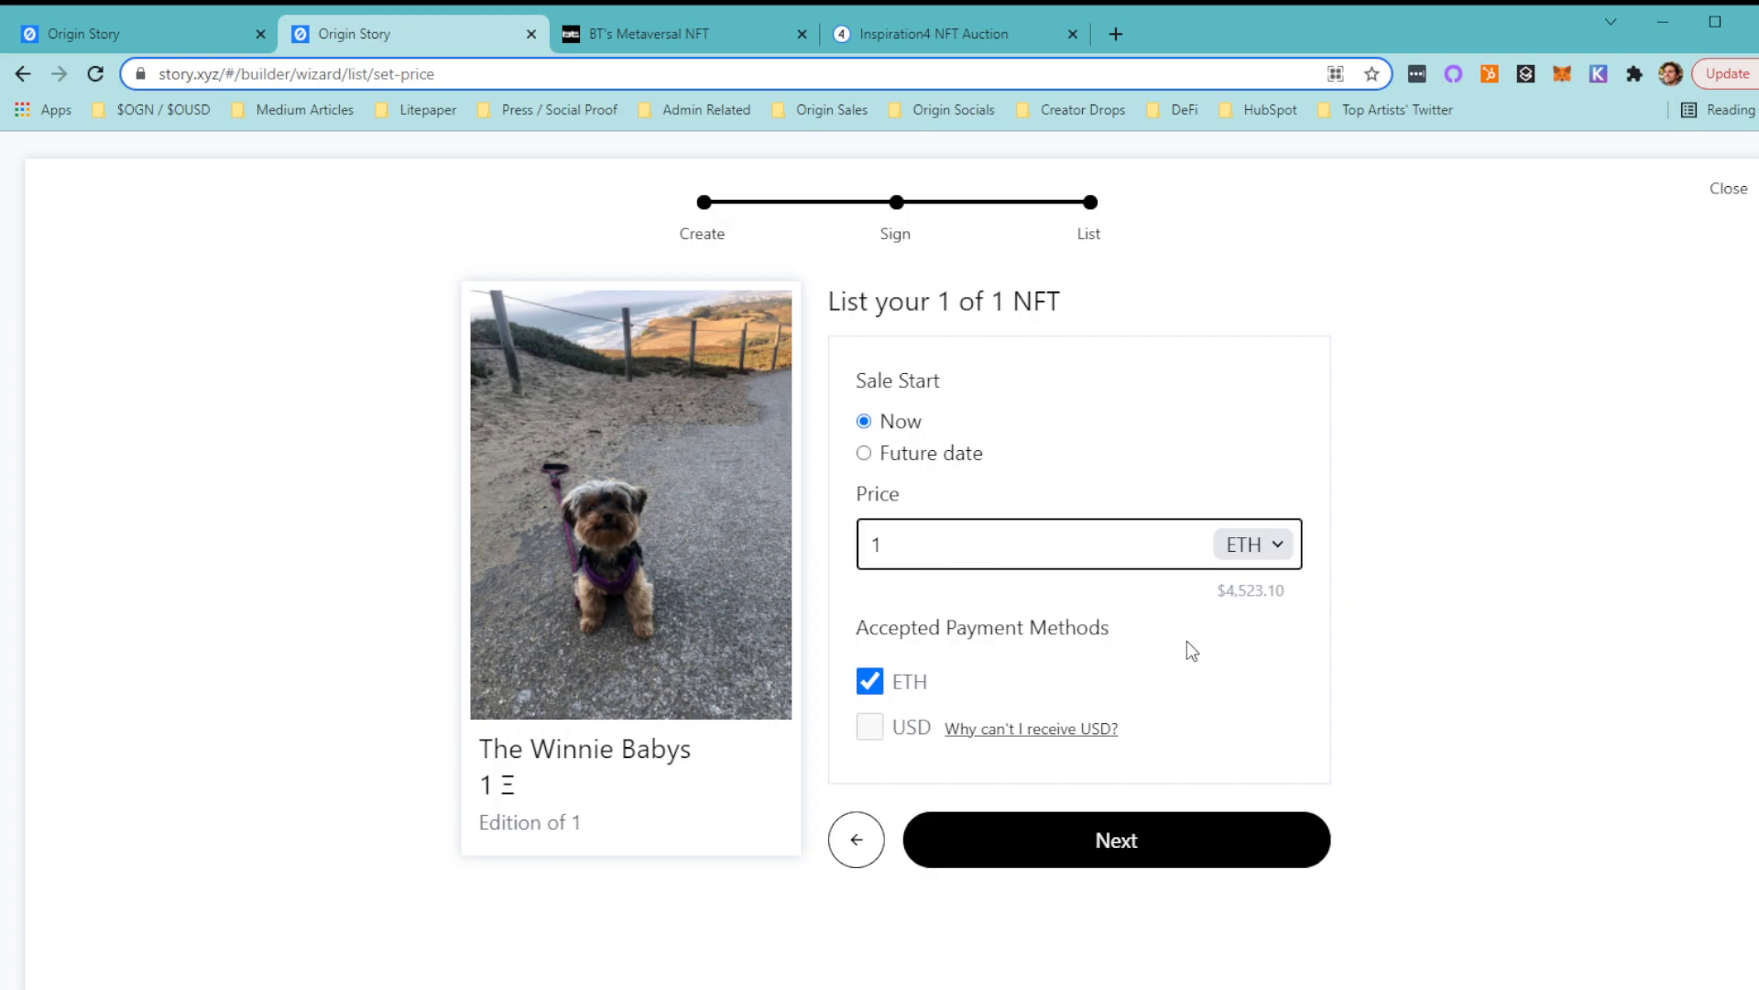
{"action": "left_click", "coordinate": [1116, 852]}
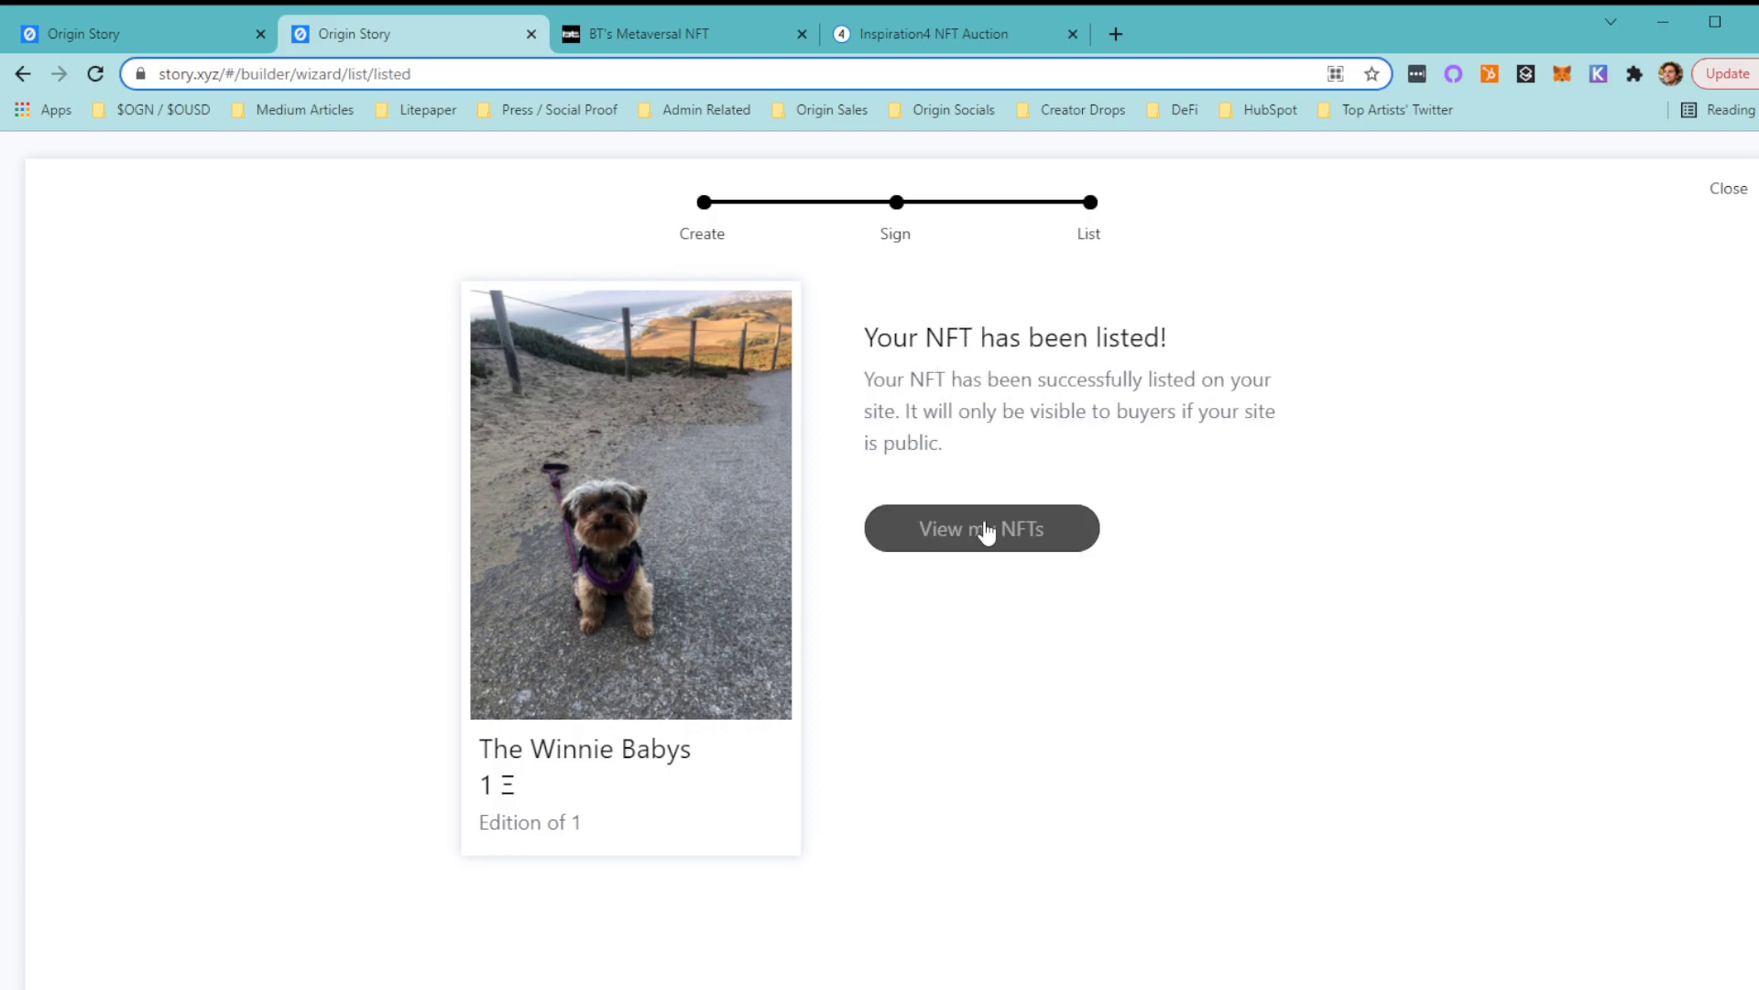
Go to the NFT list and open The Winnie Babys' sale page in the storefront preview.
{"action": "left_click", "coordinate": [986, 532]}
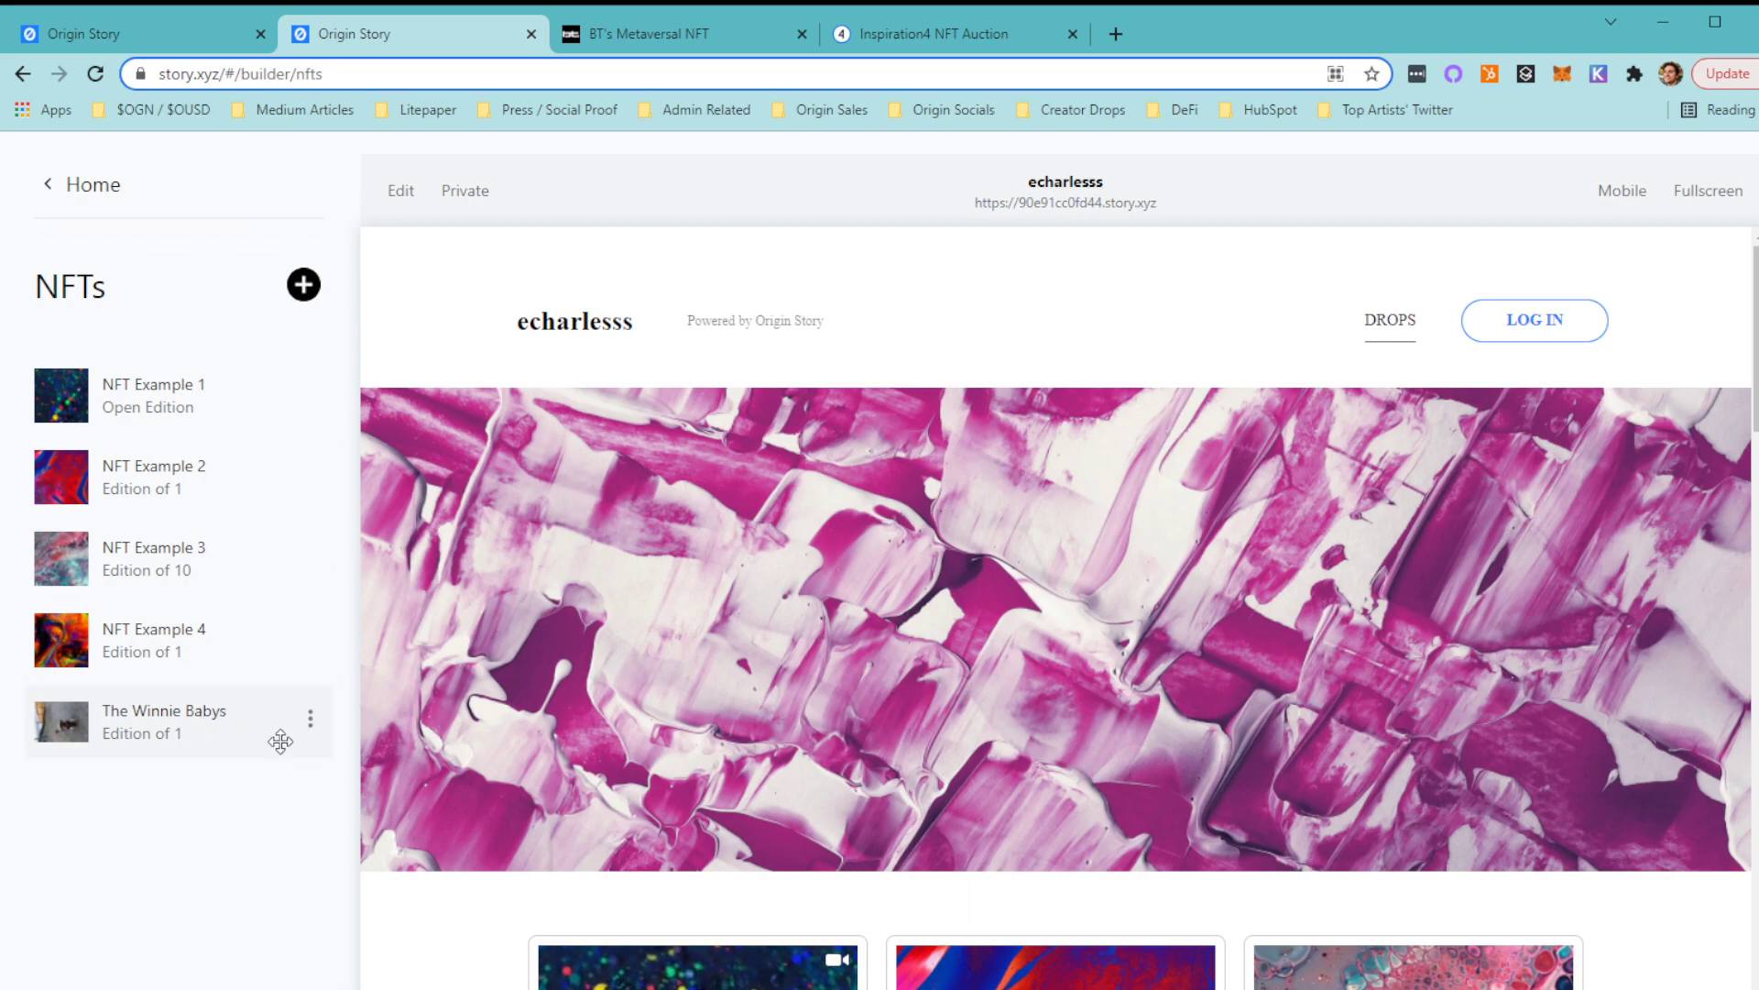
{"action": "scroll", "coordinate": [1099, 700], "scroll_direction": "down", "scroll_amount": 1}
{"action": "scroll", "coordinate": [1100, 706], "scroll_direction": "down", "scroll_amount": 10}
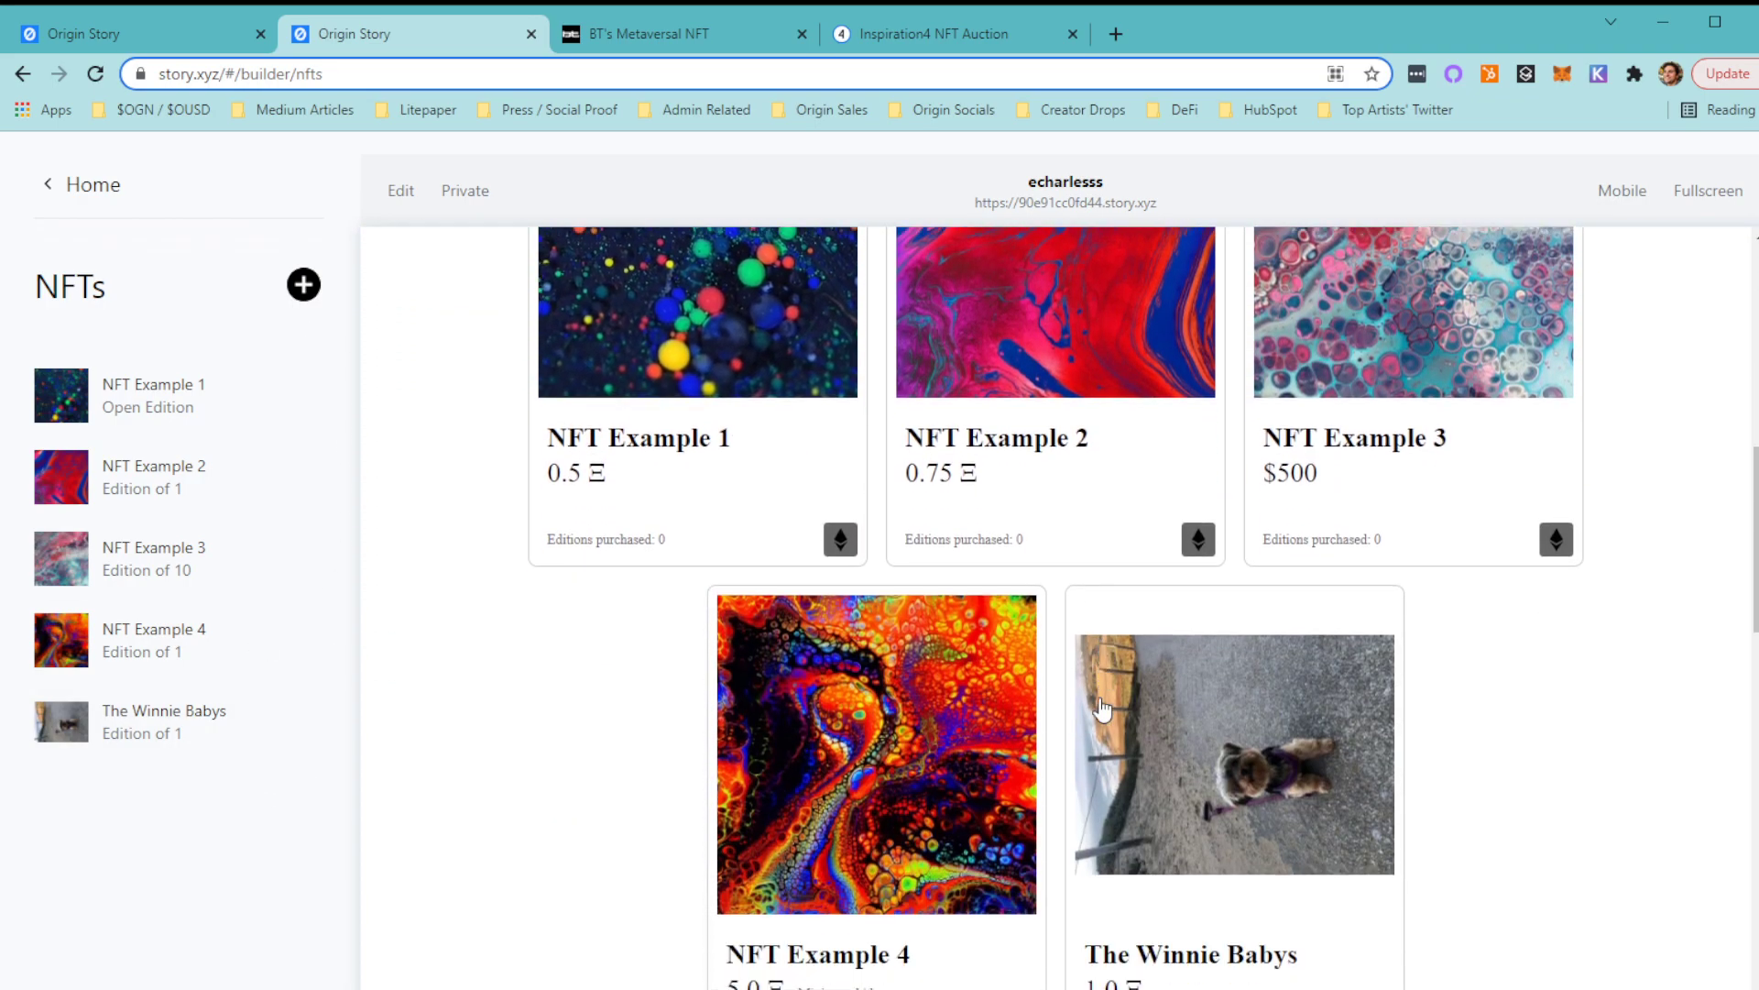
{"action": "left_click", "coordinate": [1215, 652]}
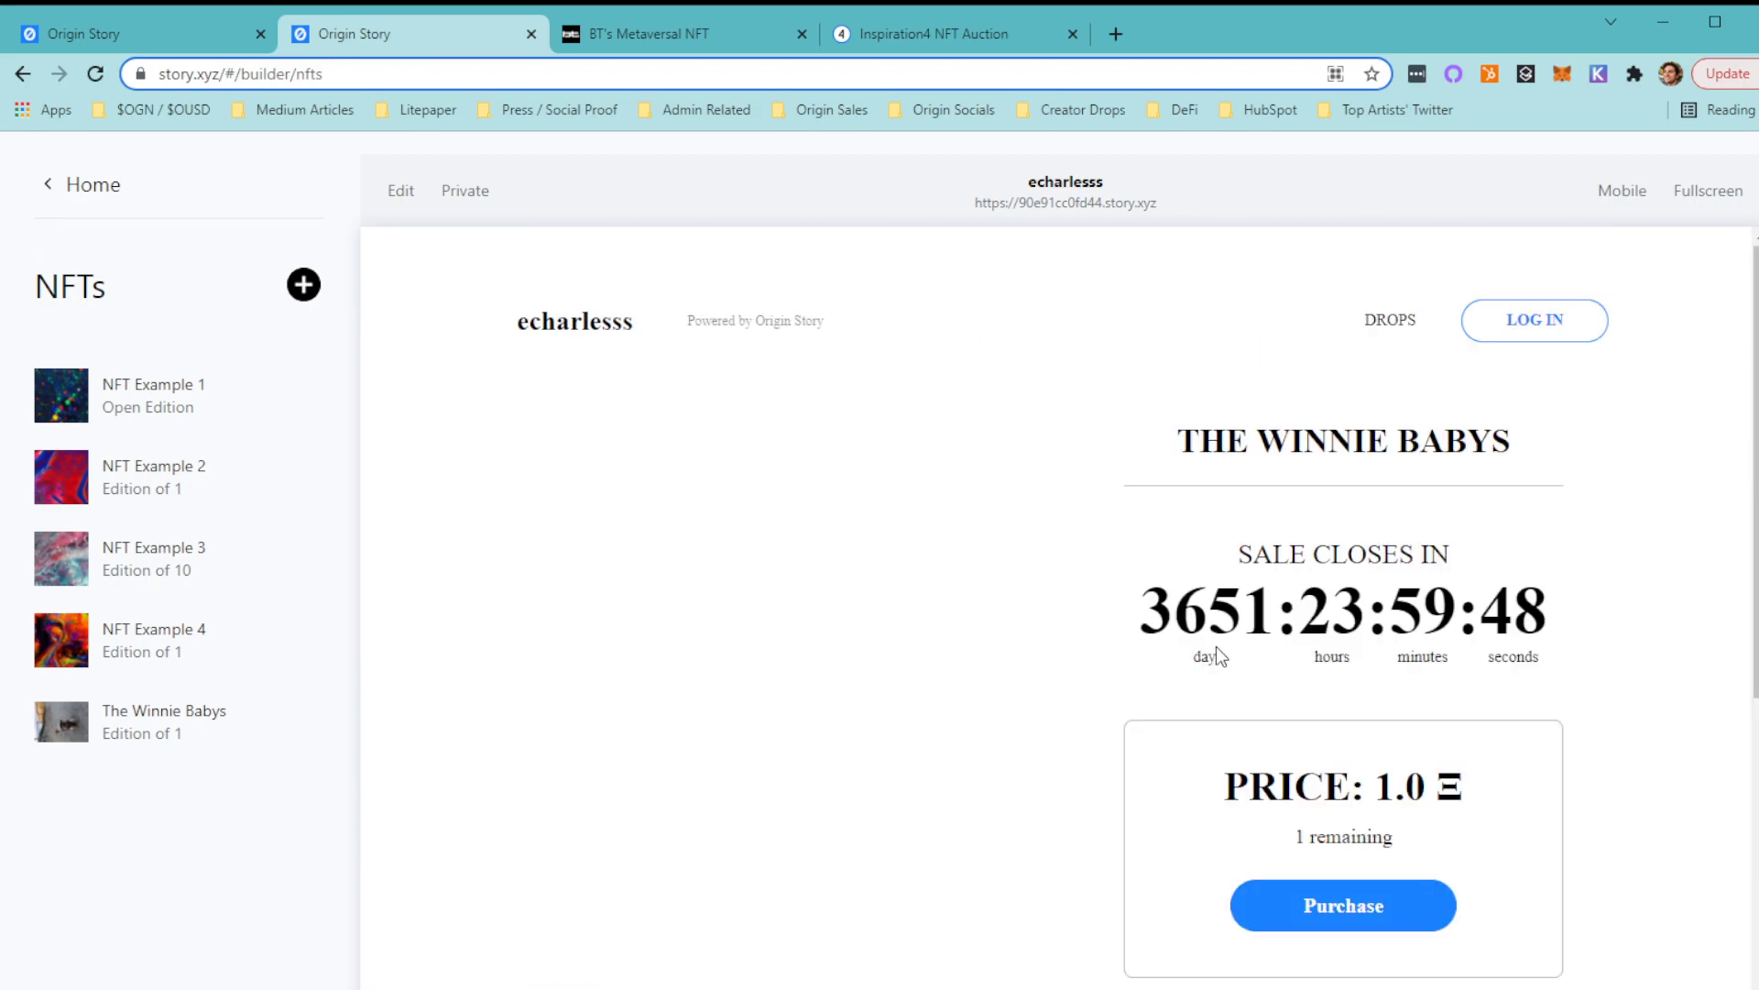
Examine the artwork, sale countdown, price and description on The Winnie Babys' sale page.
{"action": "scroll", "coordinate": [1103, 570], "scroll_direction": "down", "scroll_amount": 2}
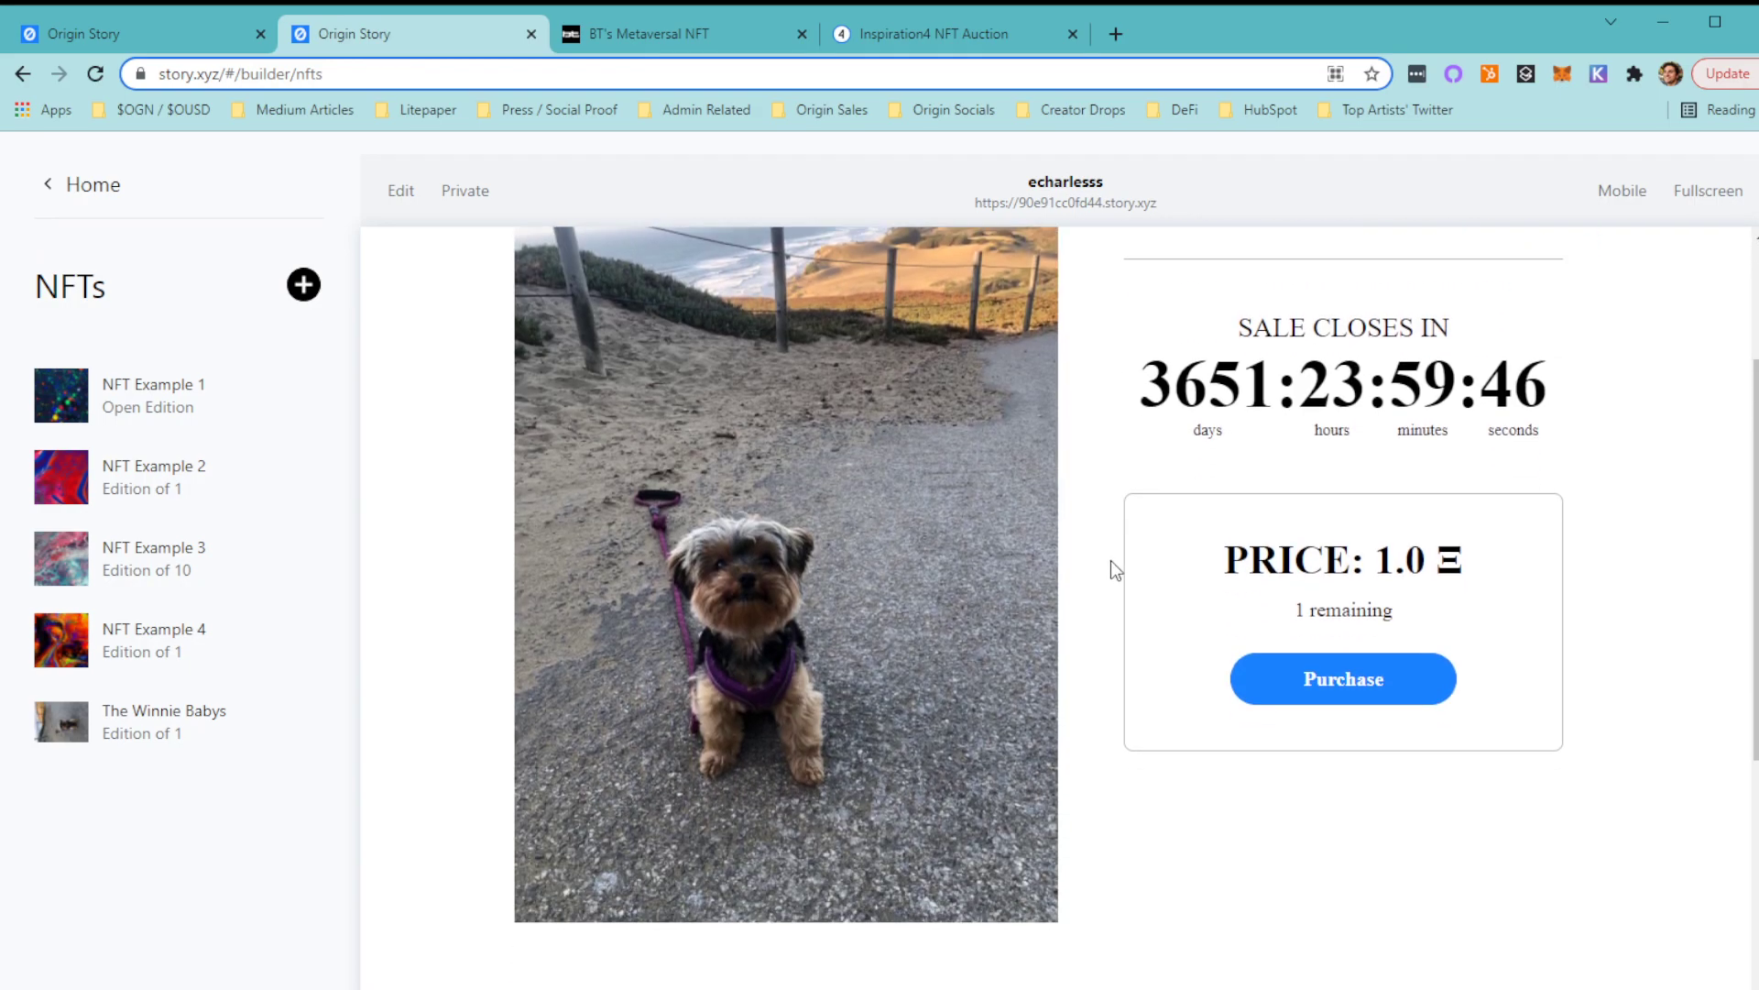
{"action": "scroll", "coordinate": [1127, 569], "scroll_direction": "up", "scroll_amount": 2}
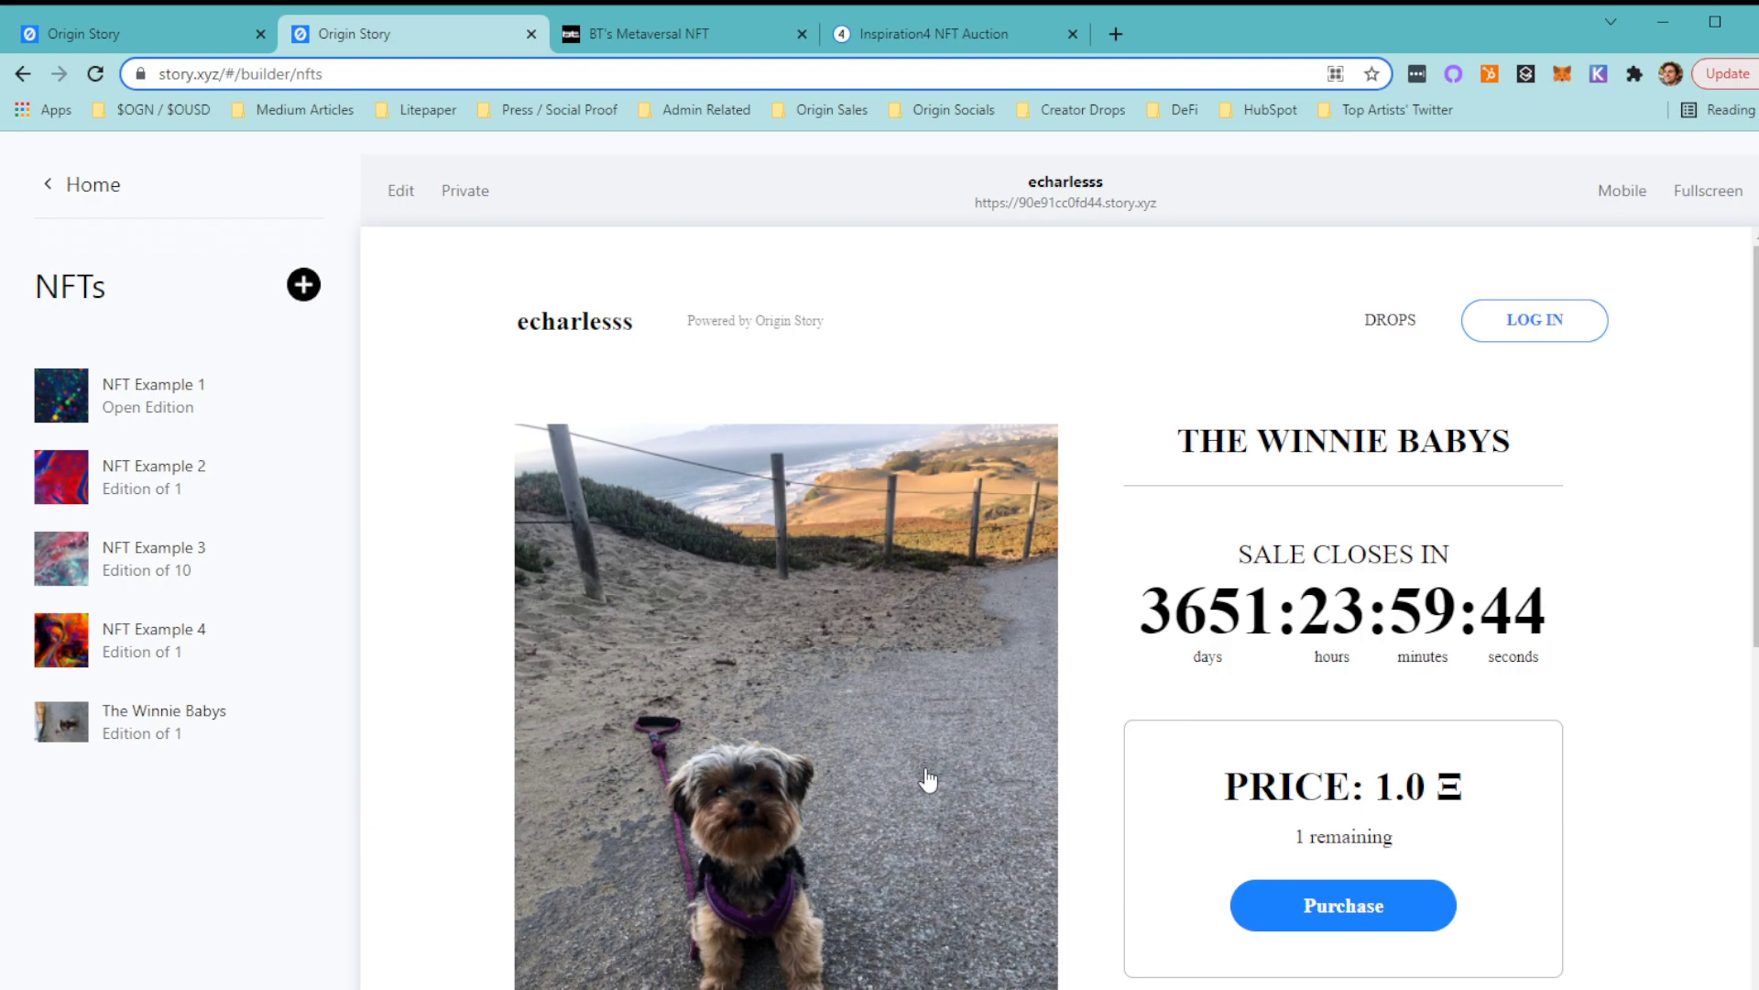
{"action": "scroll", "coordinate": [1363, 707], "scroll_direction": "down", "scroll_amount": 2}
{"action": "scroll", "coordinate": [1295, 694], "scroll_direction": "down", "scroll_amount": 2}
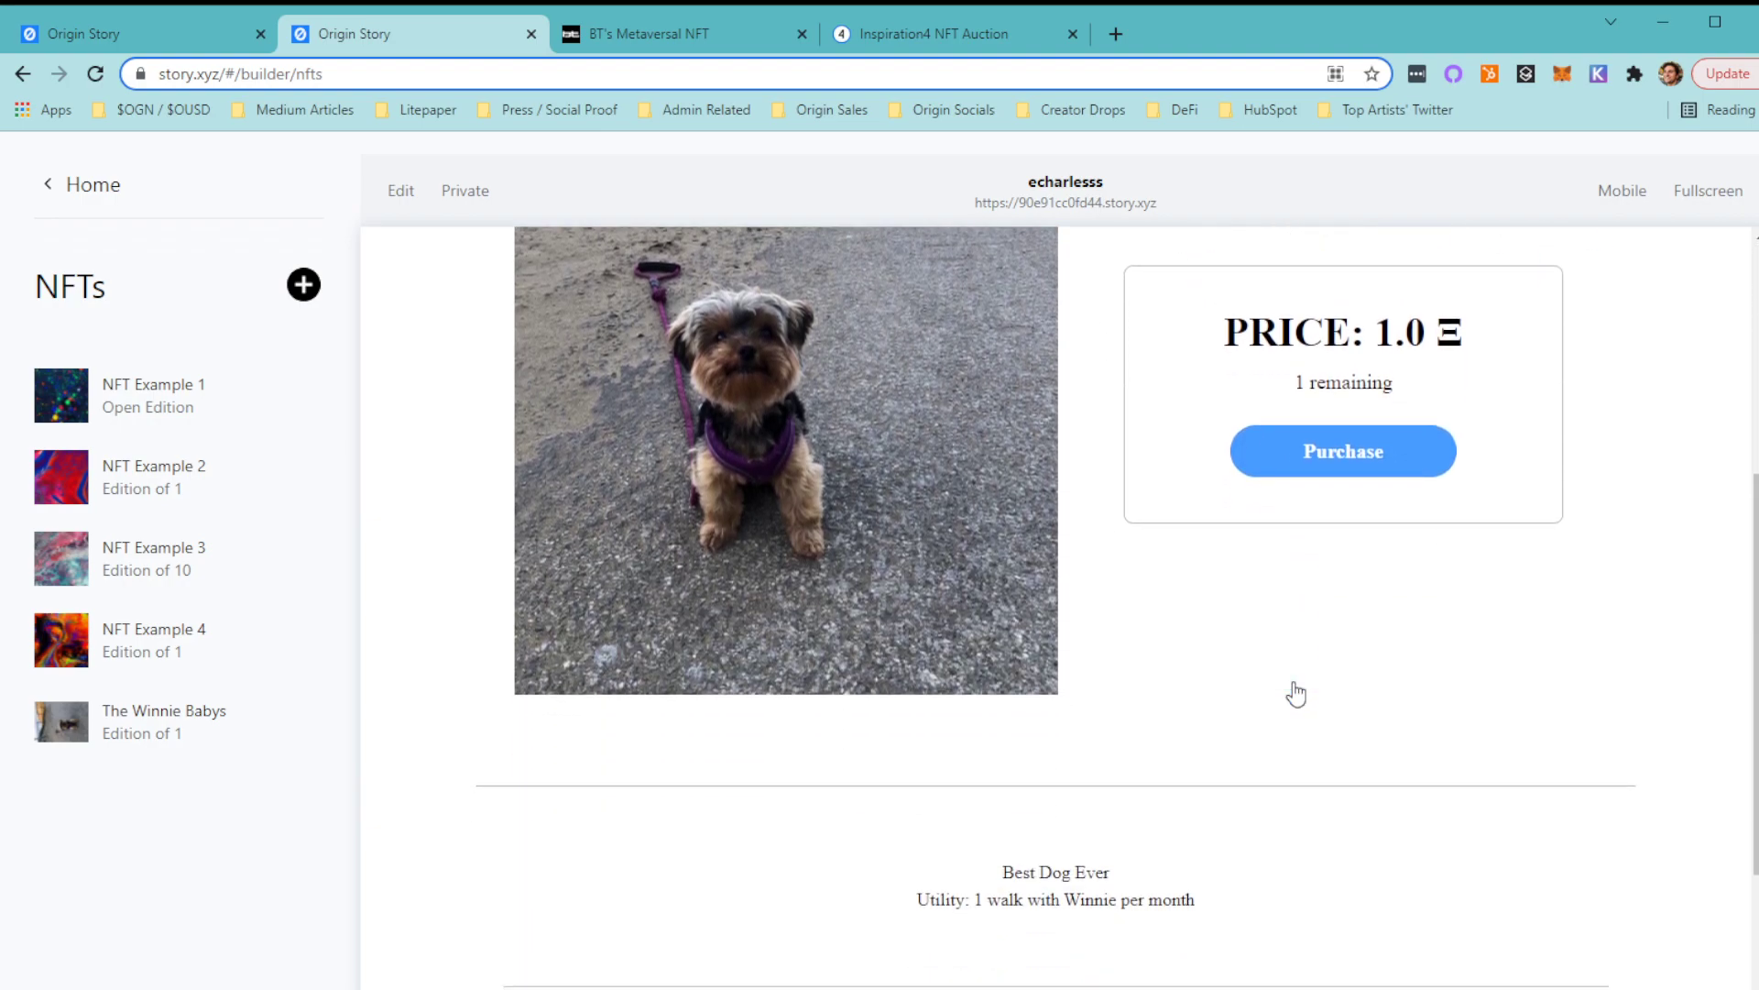
{"action": "scroll", "coordinate": [1295, 694], "scroll_direction": "down", "scroll_amount": 1}
{"action": "left_click_drag", "start_coordinate": [1240, 782], "coordinate": [942, 771]}
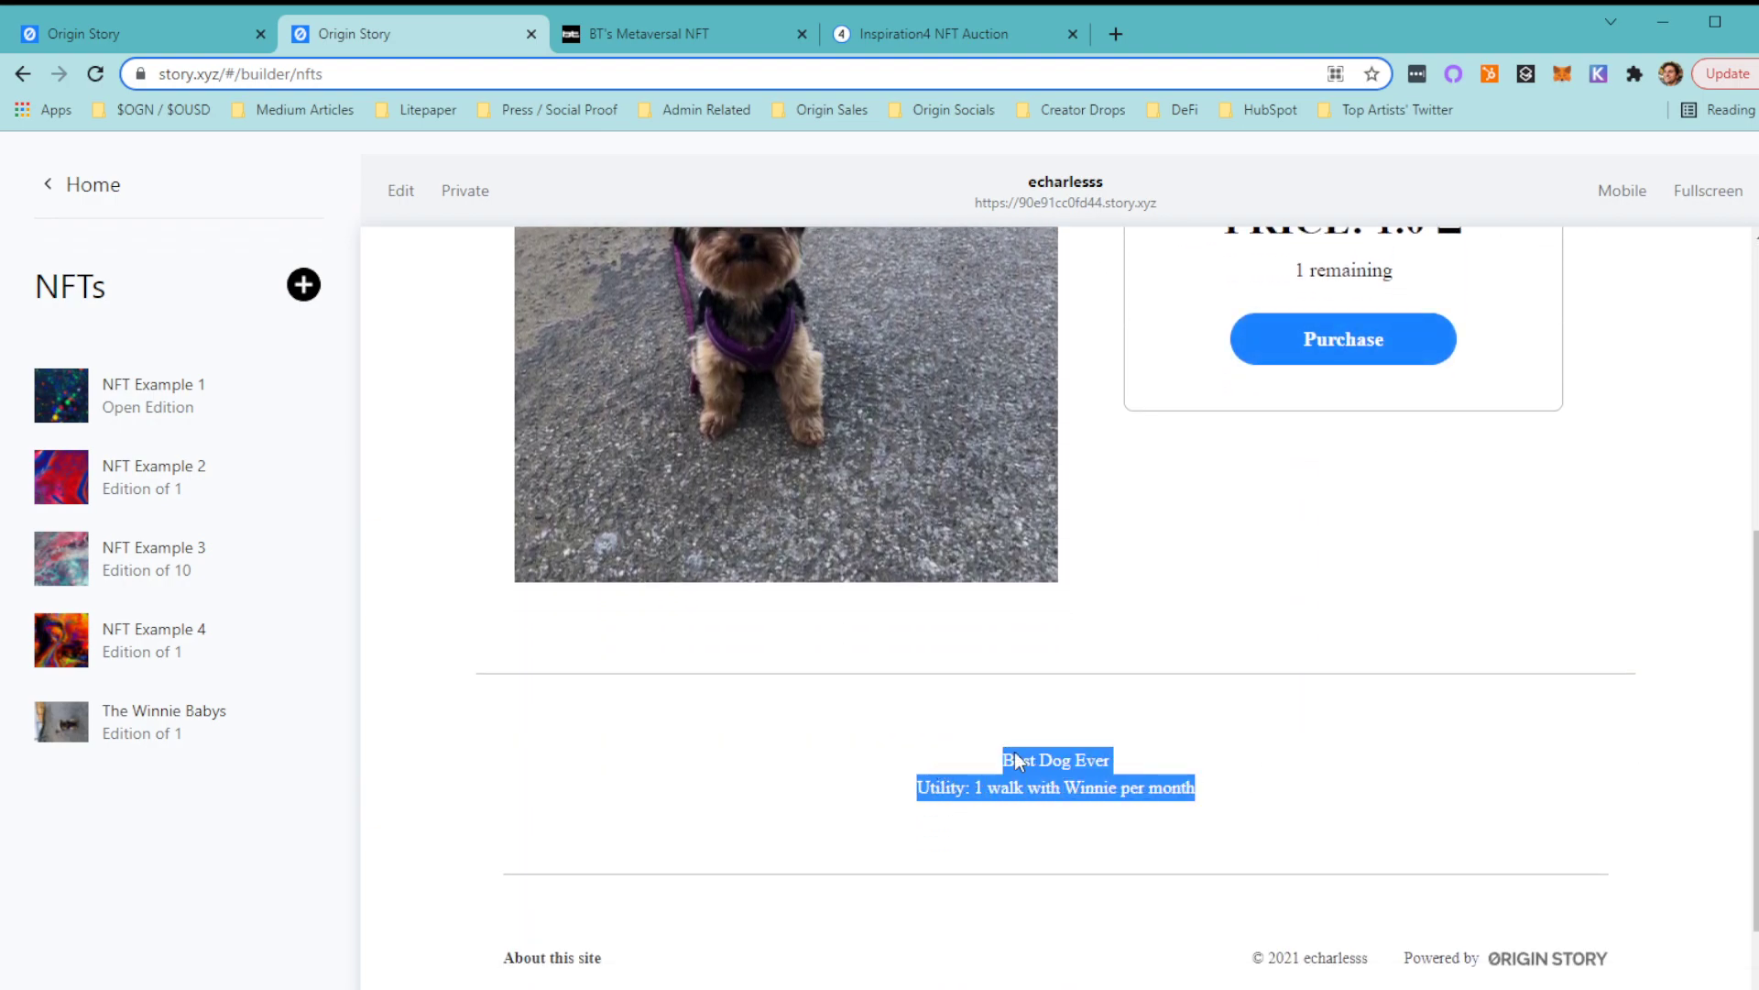
{"action": "scroll", "coordinate": [1191, 723], "scroll_direction": "up", "scroll_amount": 2}
{"action": "scroll", "coordinate": [1196, 758], "scroll_direction": "down", "scroll_amount": 1}
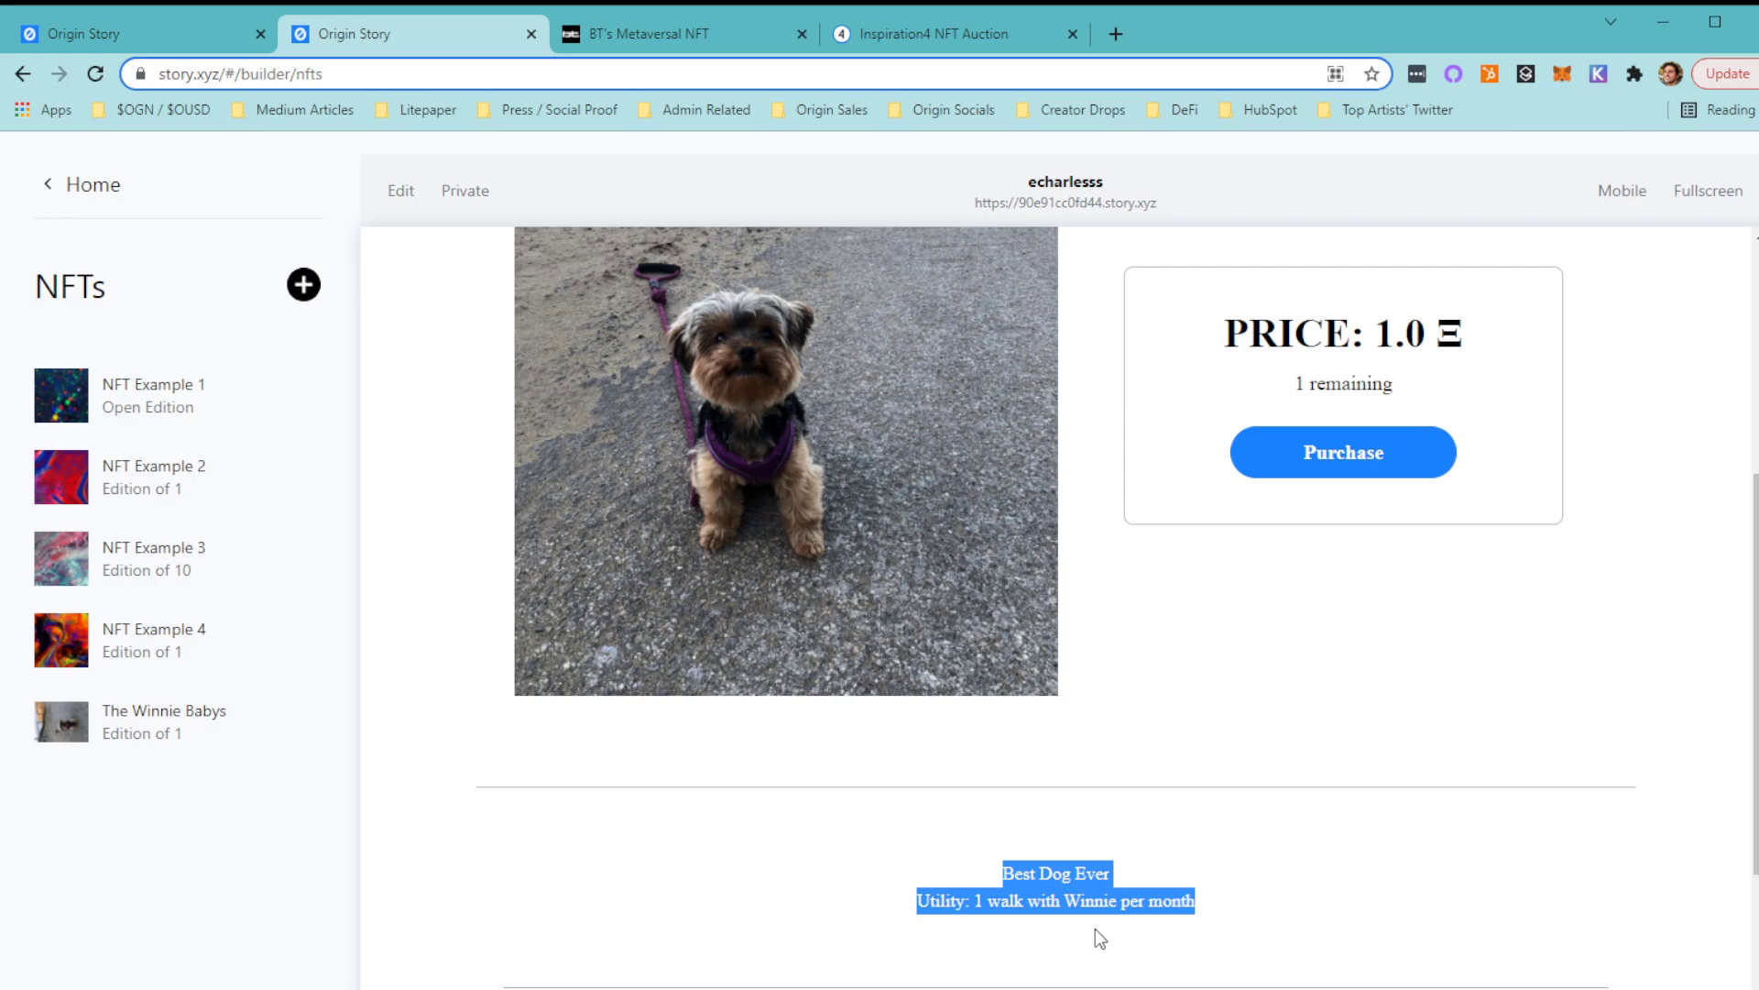
{"action": "left_click", "coordinate": [1162, 871]}
{"action": "scroll", "coordinate": [1169, 870], "scroll_direction": "up", "scroll_amount": 2}
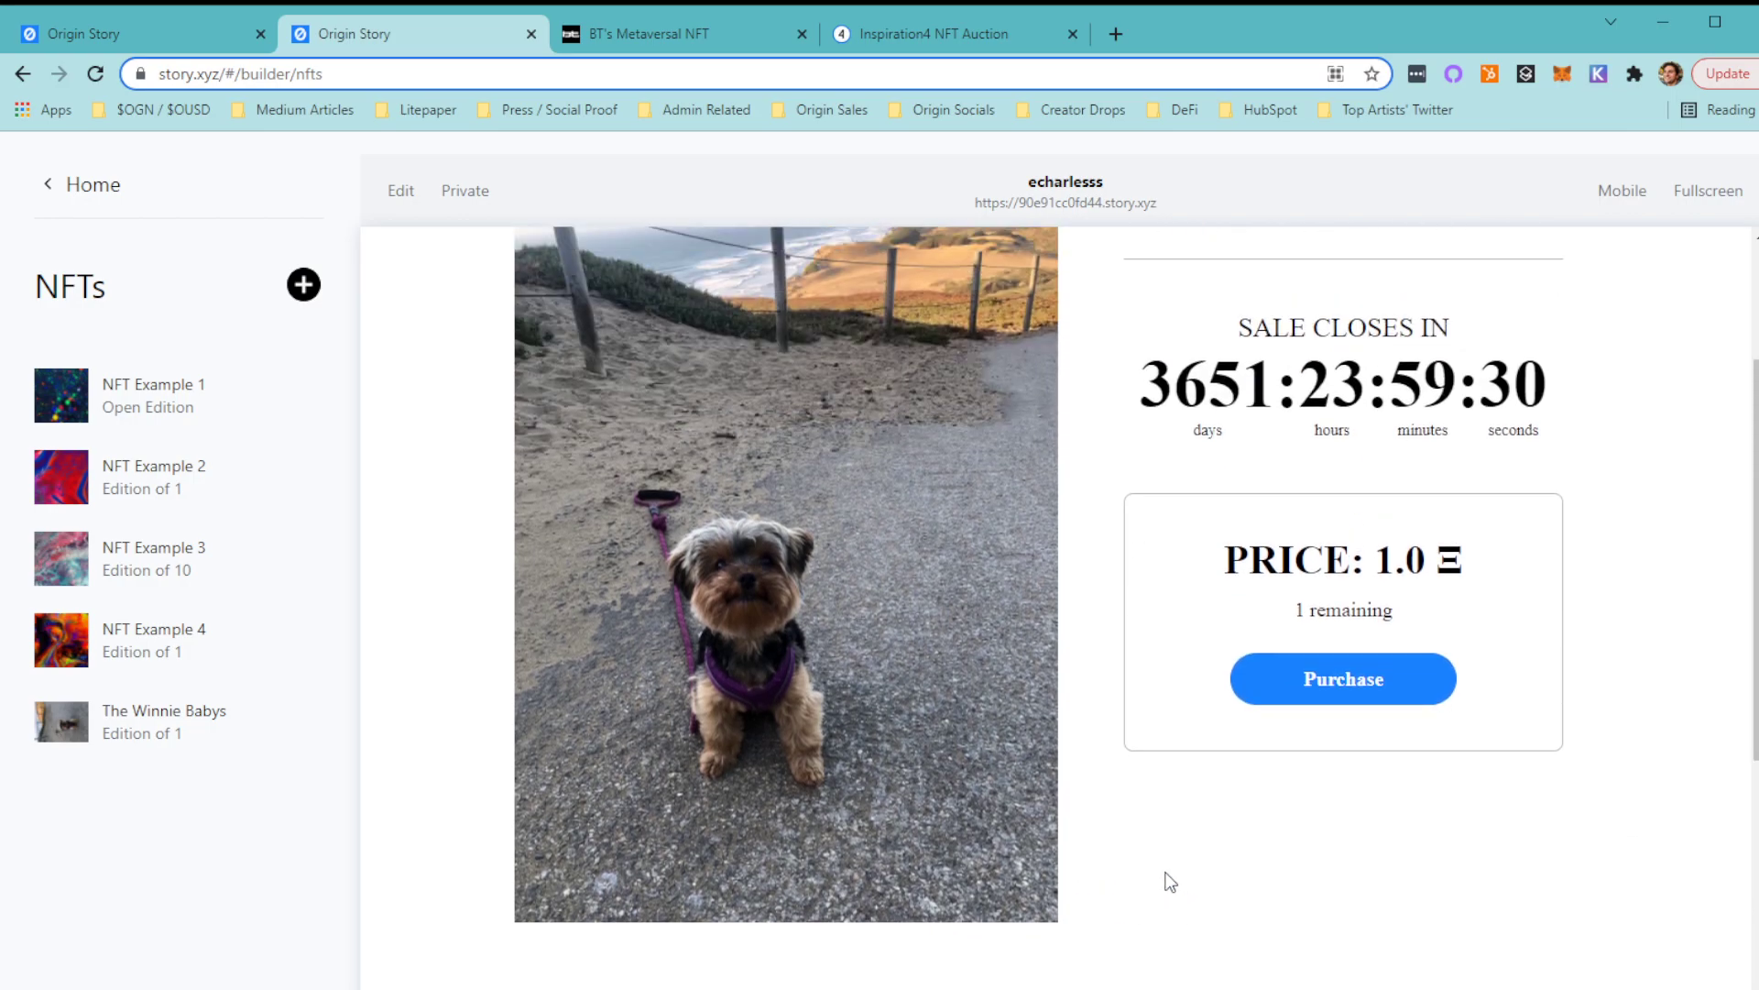
Start a purchase of The Winnie Babys, try a quantity of 2, and set the quantity back to 1.
{"action": "left_click", "coordinate": [1347, 692]}
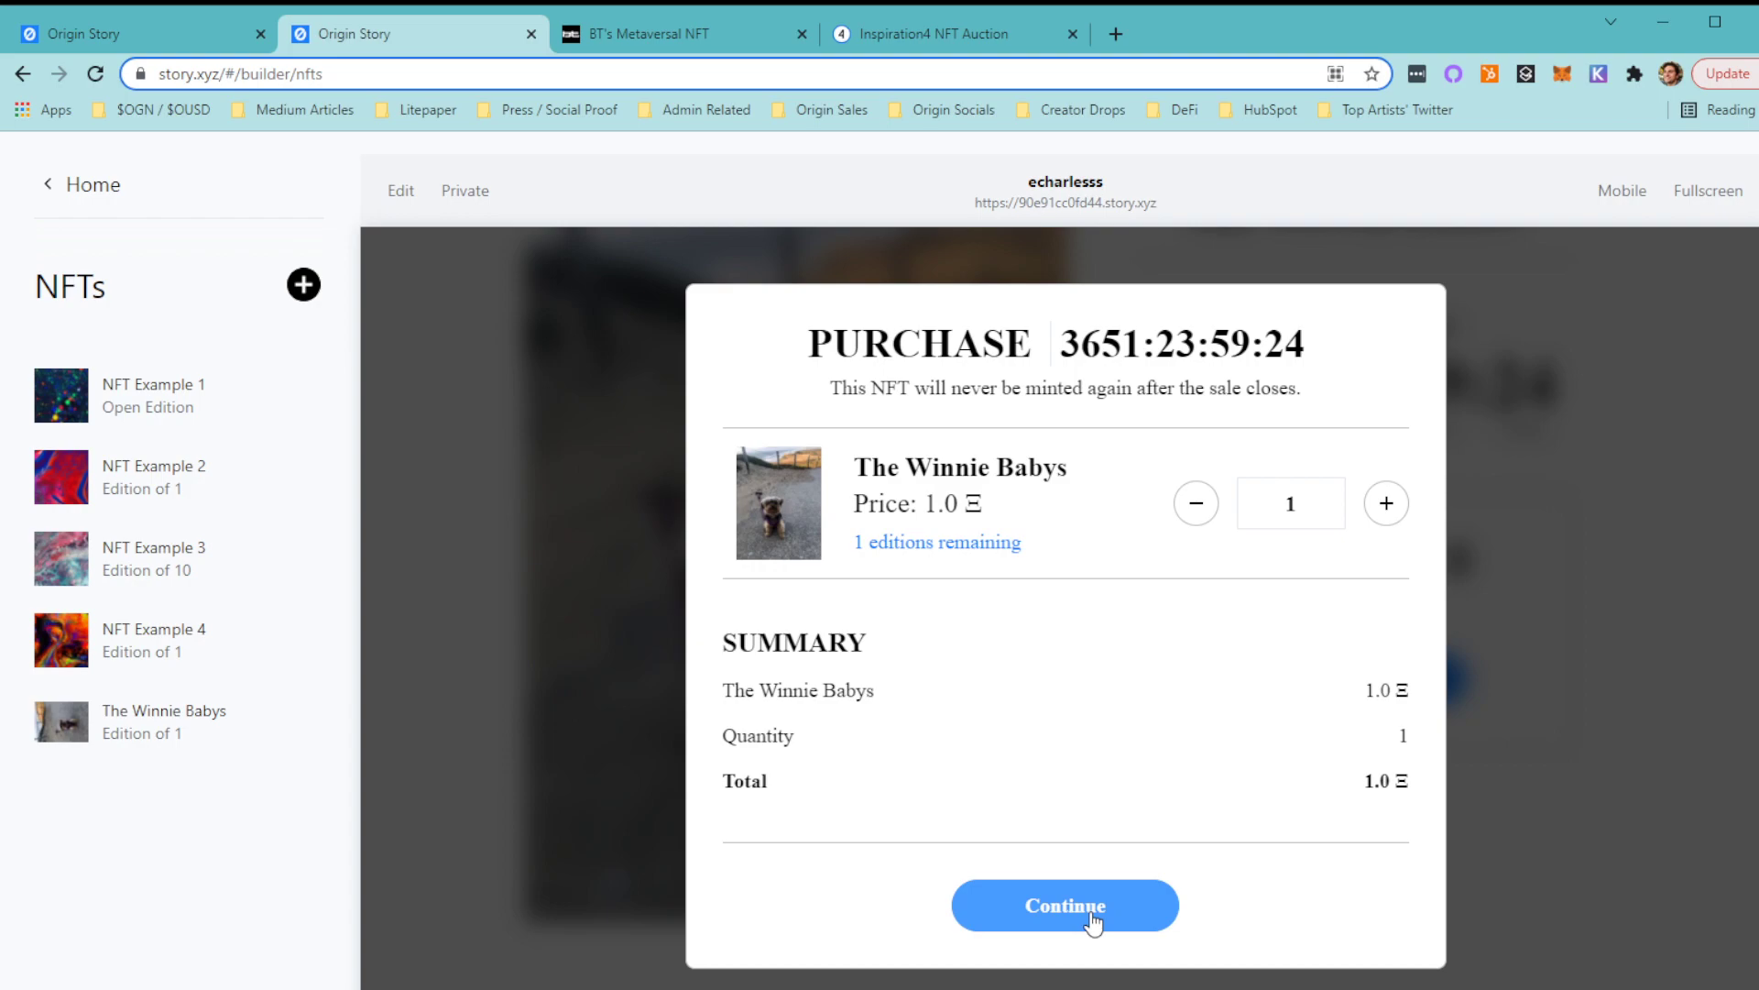
{"action": "left_click", "coordinate": [1384, 502]}
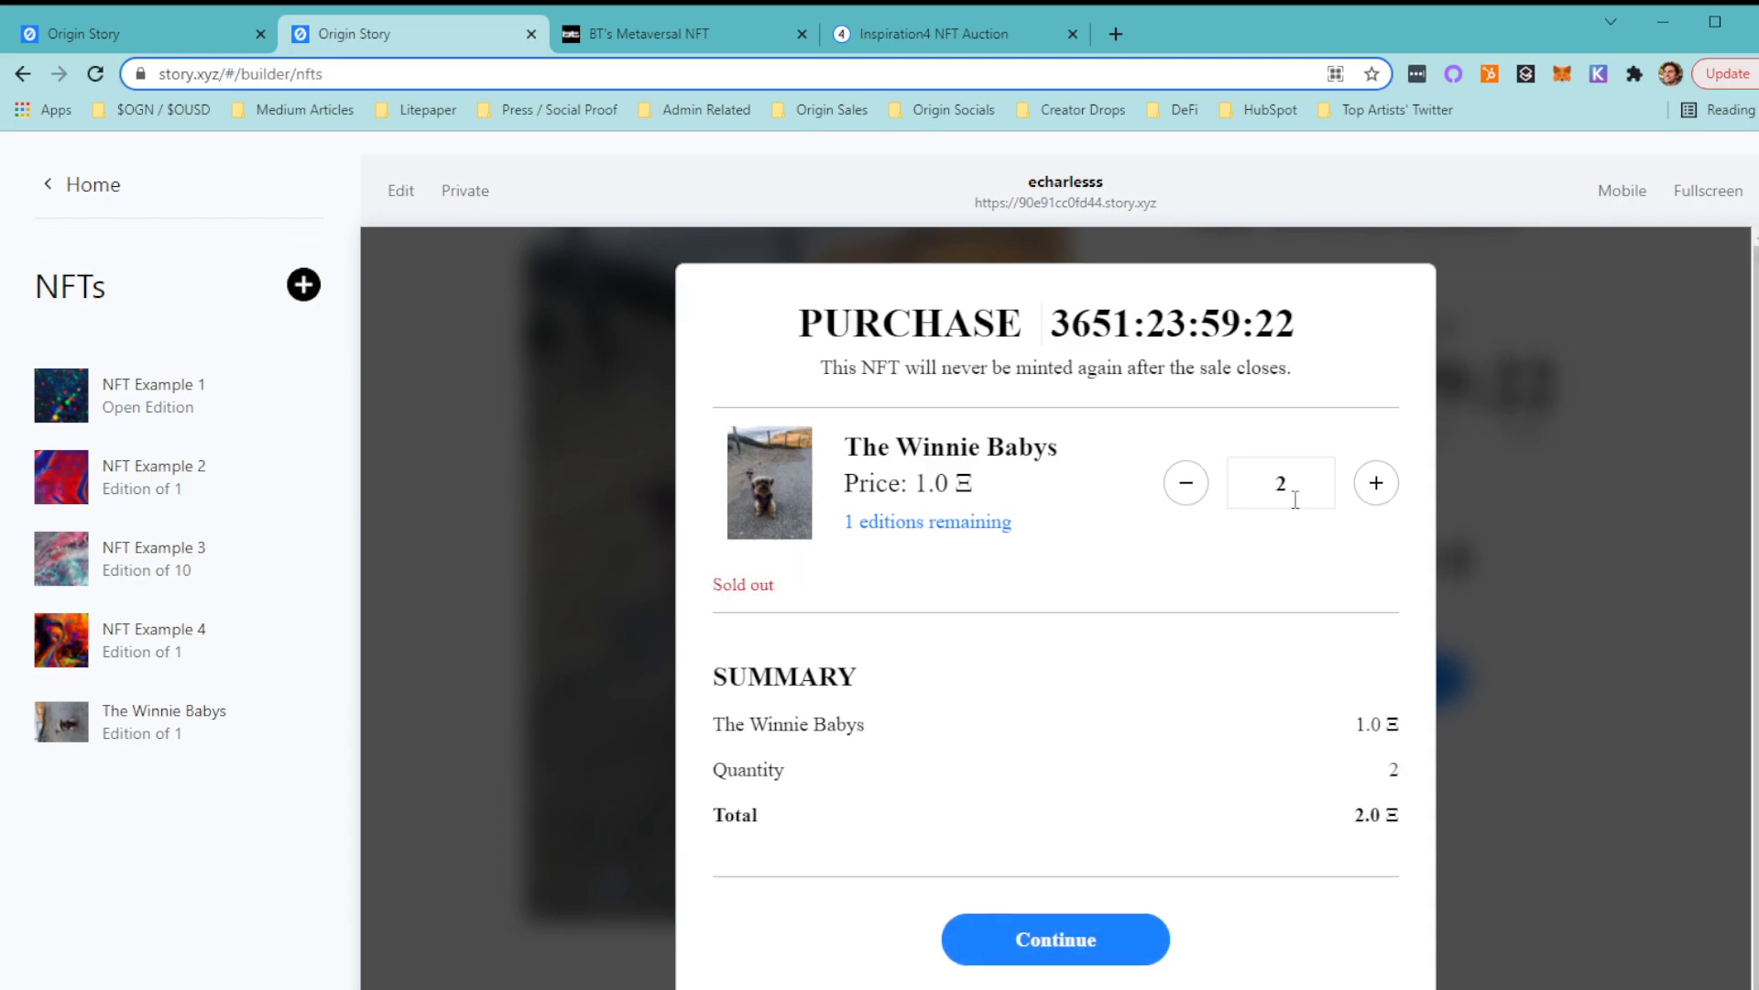
{"action": "left_click_drag", "start_coordinate": [876, 612], "coordinate": [708, 586]}
{"action": "left_click", "coordinate": [1191, 531]}
{"action": "left_click", "coordinate": [1186, 483]}
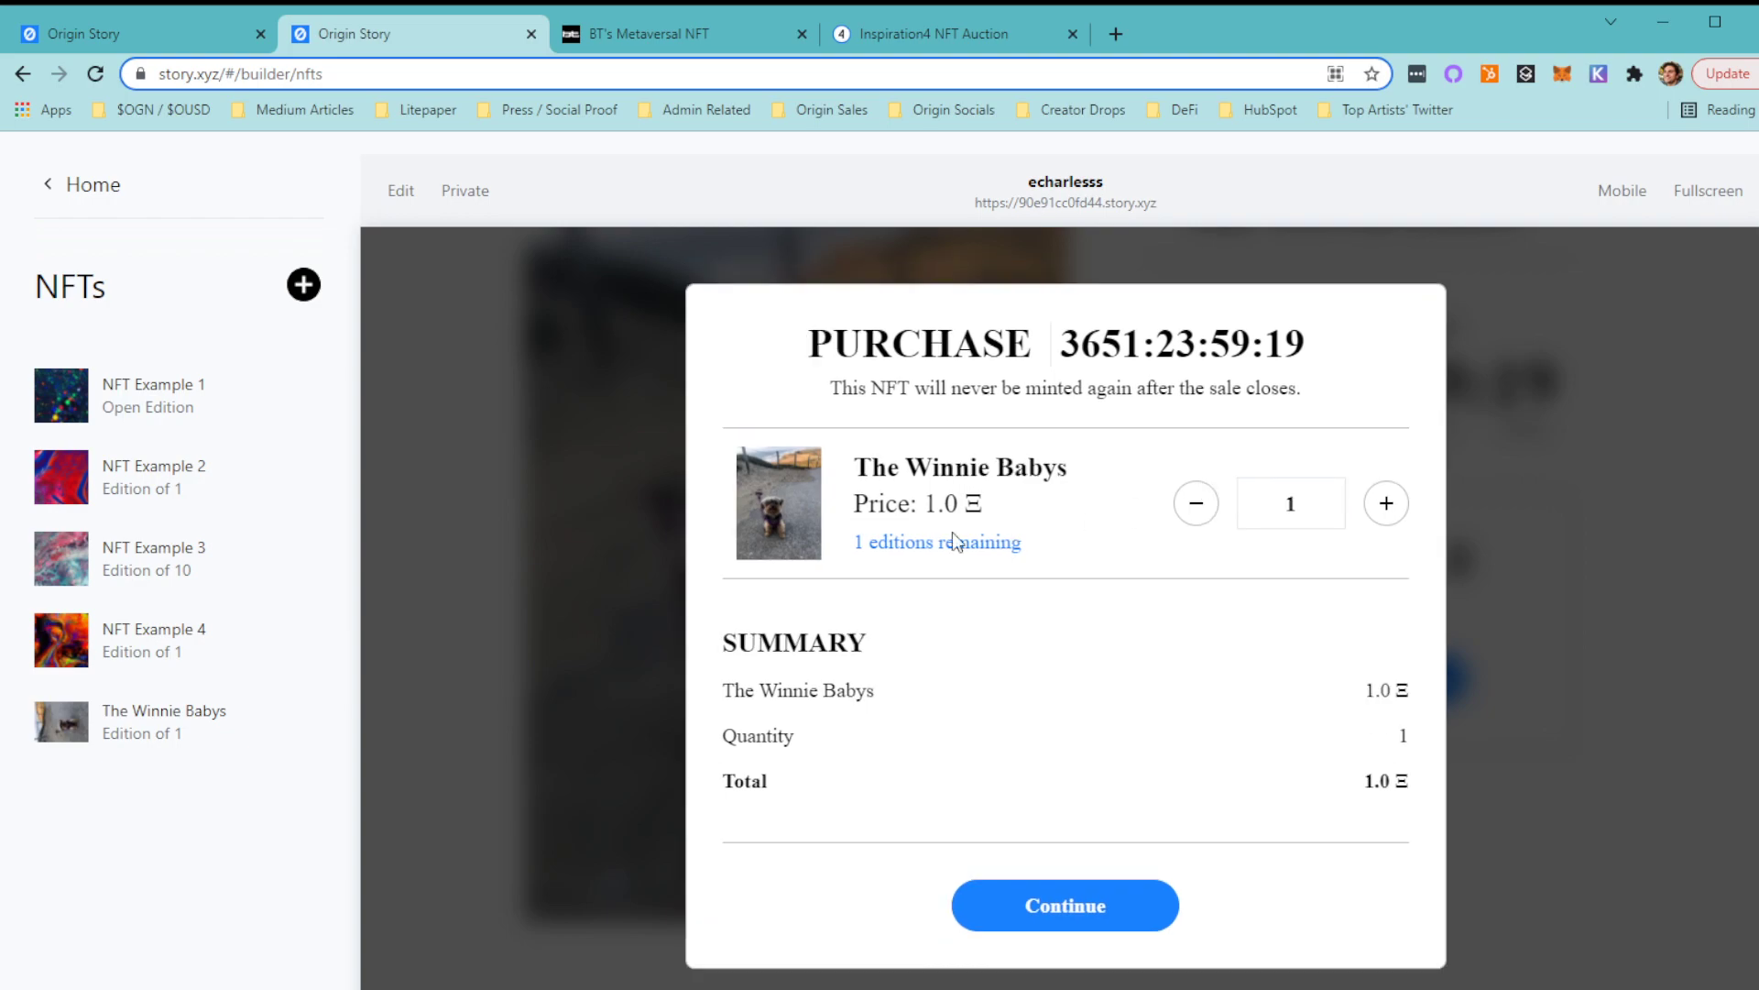
Try to complete the purchase of one edition of The Winnie Babys, and close the purchase dialog.
{"action": "left_click", "coordinate": [1069, 922]}
{"action": "scroll", "coordinate": [1074, 590], "scroll_direction": "down", "scroll_amount": 1}
{"action": "scroll", "coordinate": [1074, 591], "scroll_direction": "down", "scroll_amount": 2}
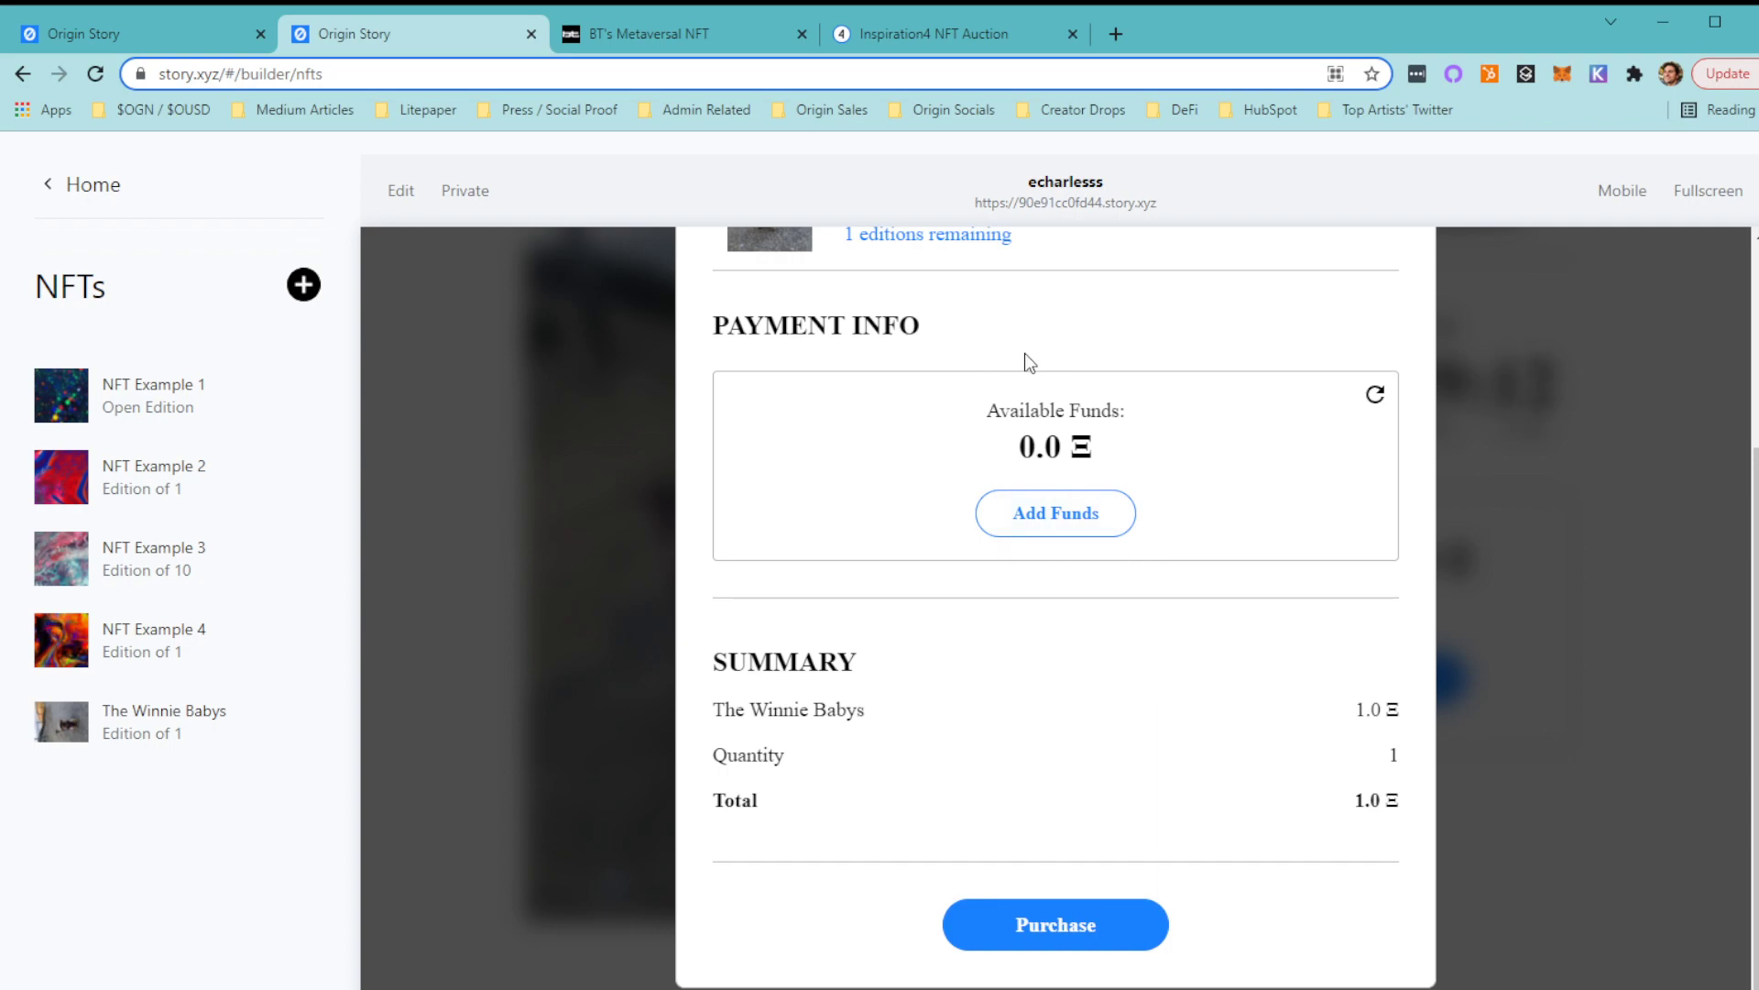
{"action": "left_click", "coordinate": [1076, 943]}
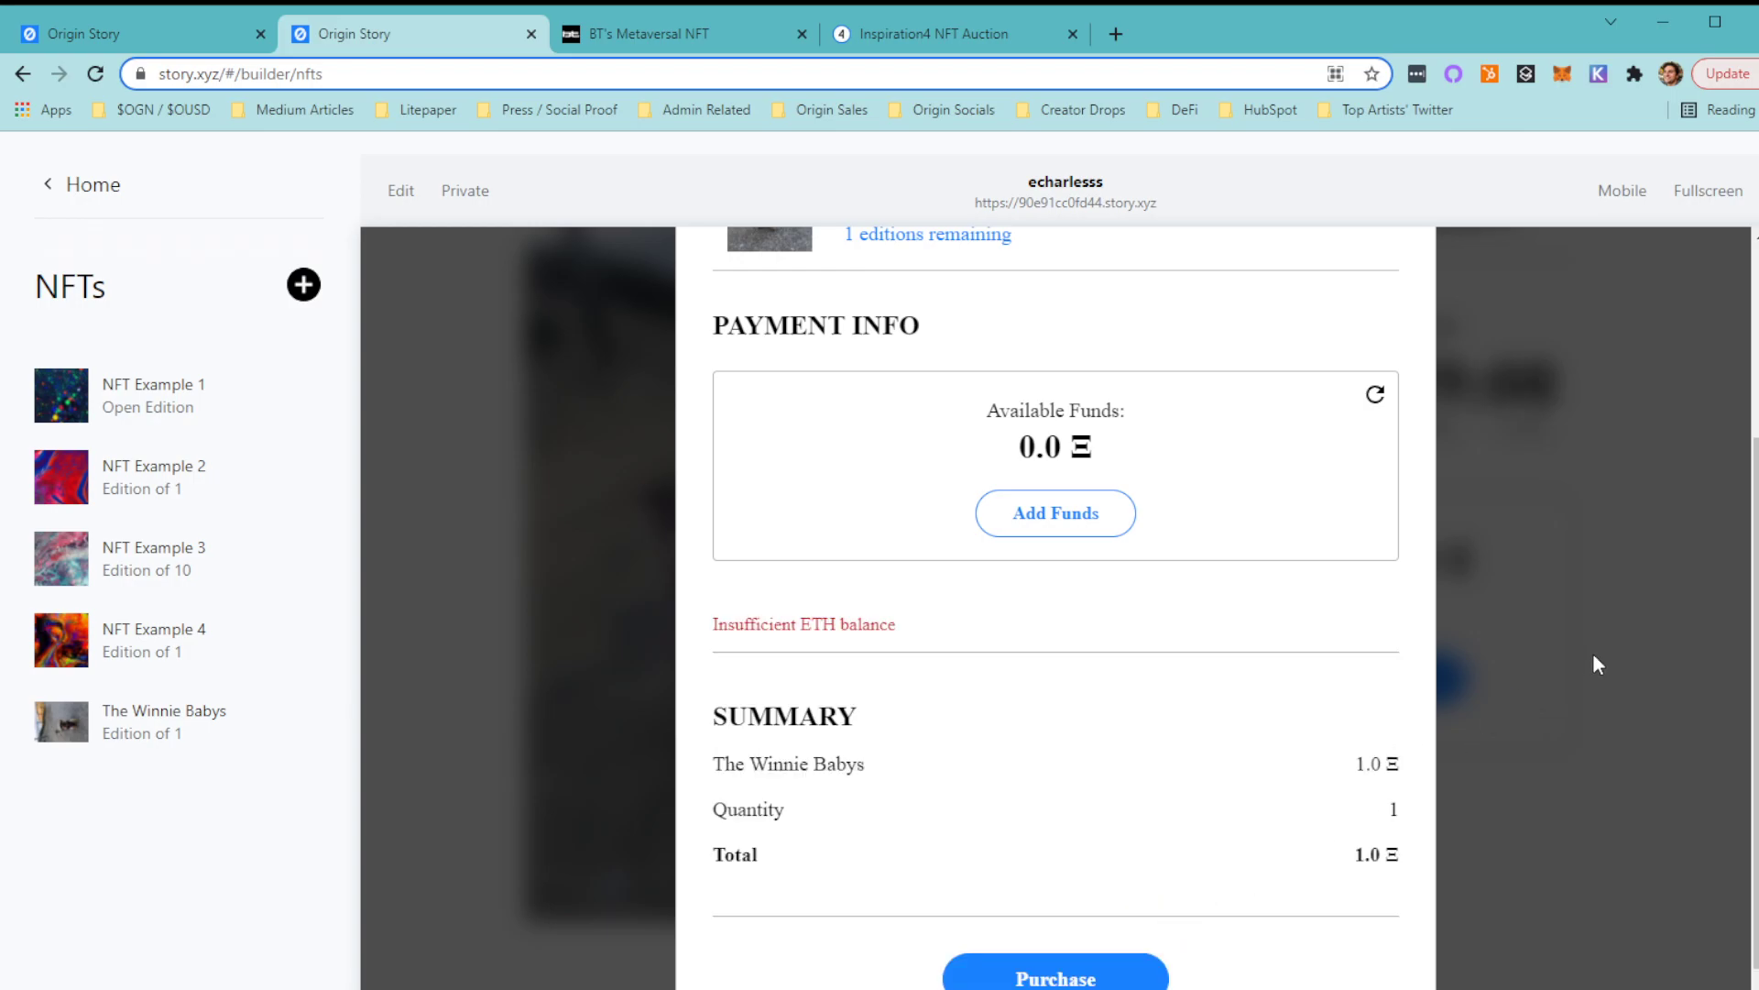
{"action": "left_click", "coordinate": [1570, 735]}
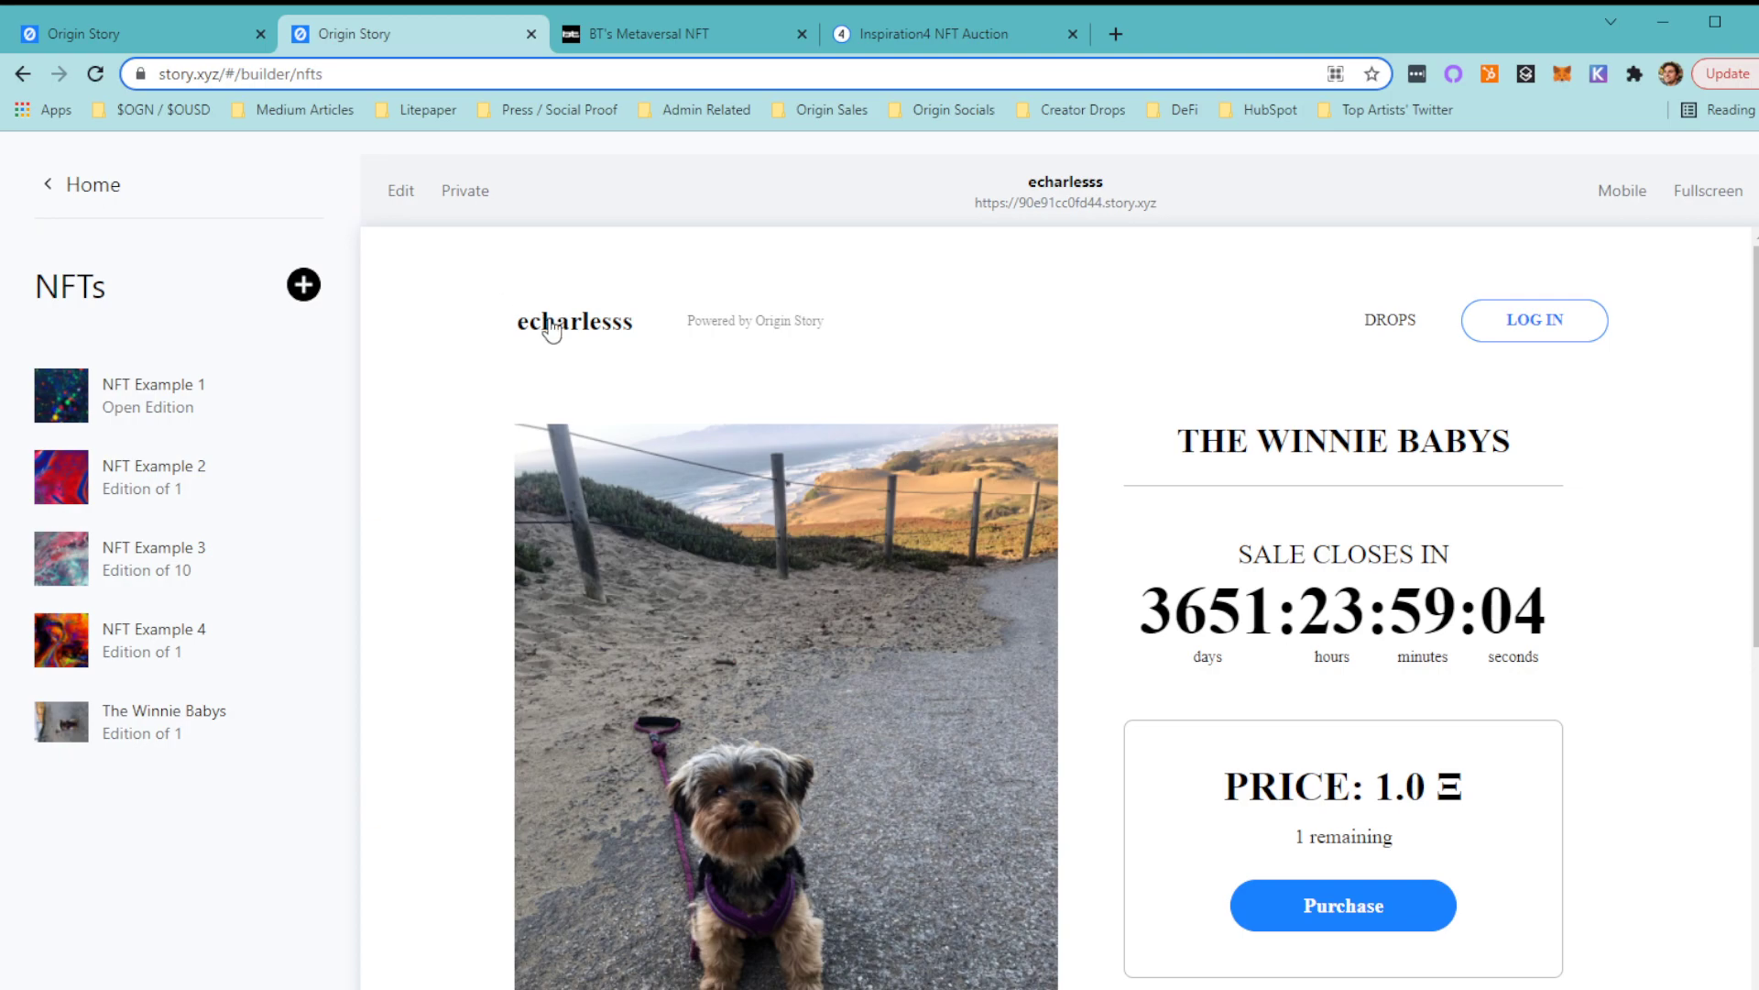
Return the preview to the storefront's home page and open the Smart Contract settings to review the contract fields.
{"action": "left_click", "coordinate": [553, 327]}
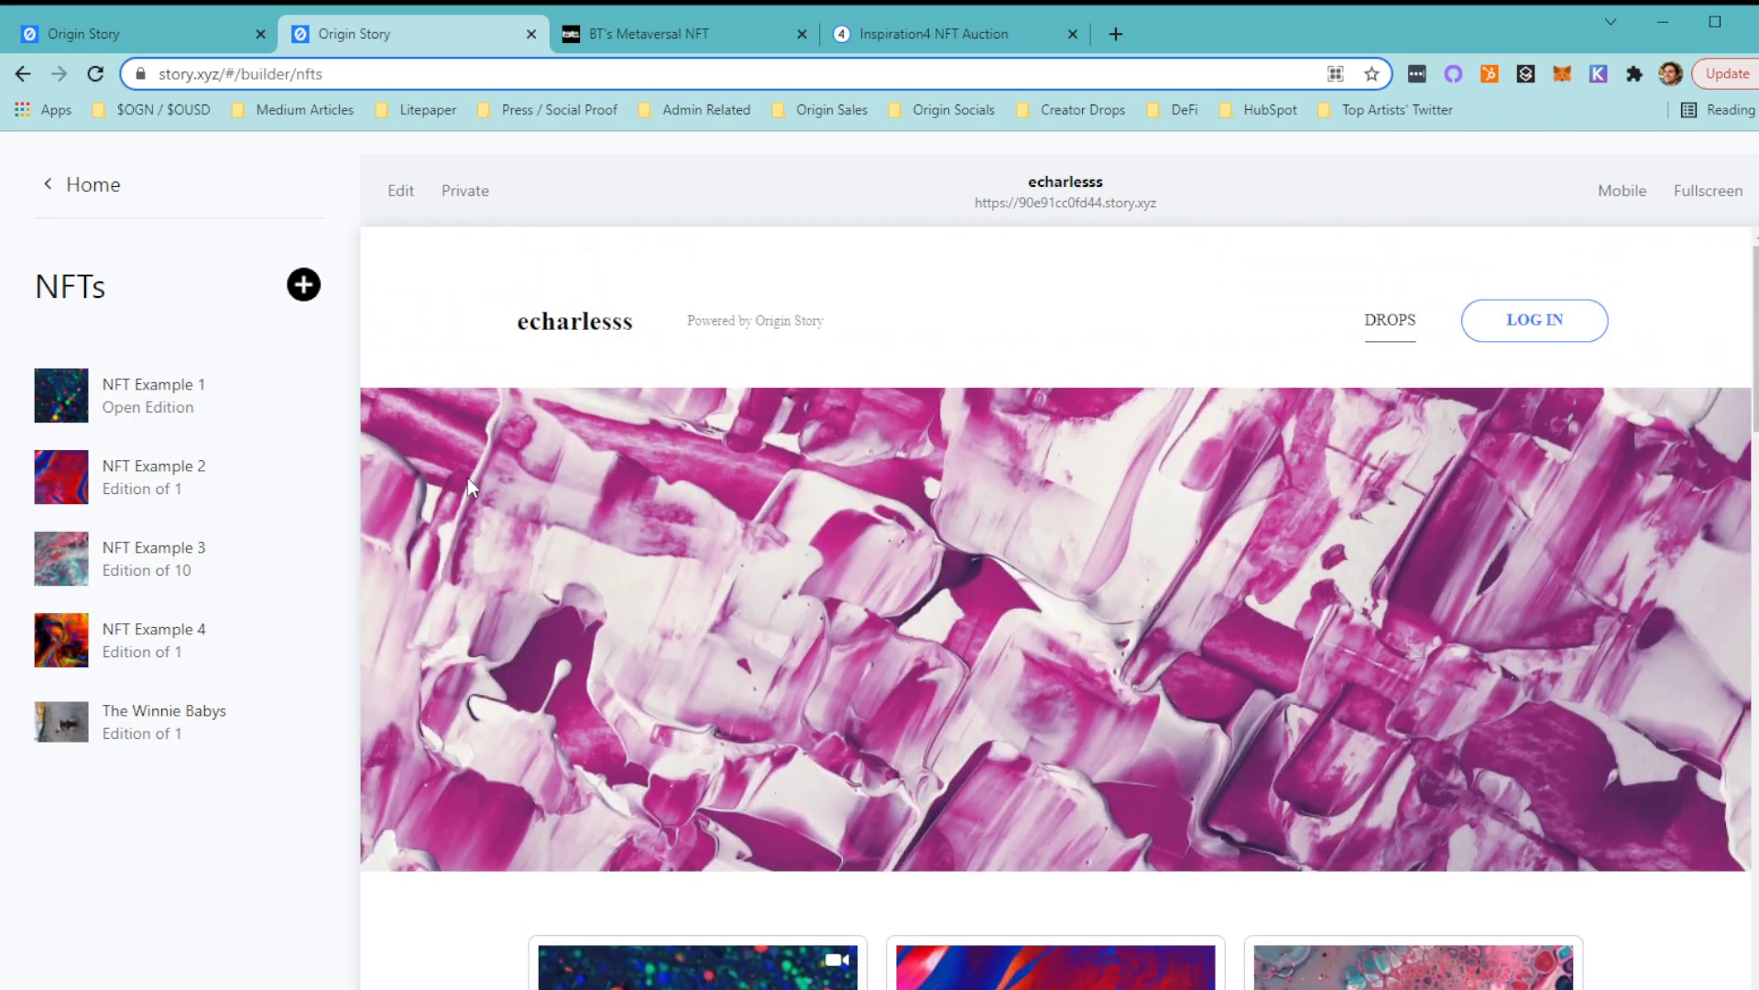
{"action": "left_click", "coordinate": [108, 196]}
{"action": "left_click", "coordinate": [150, 441]}
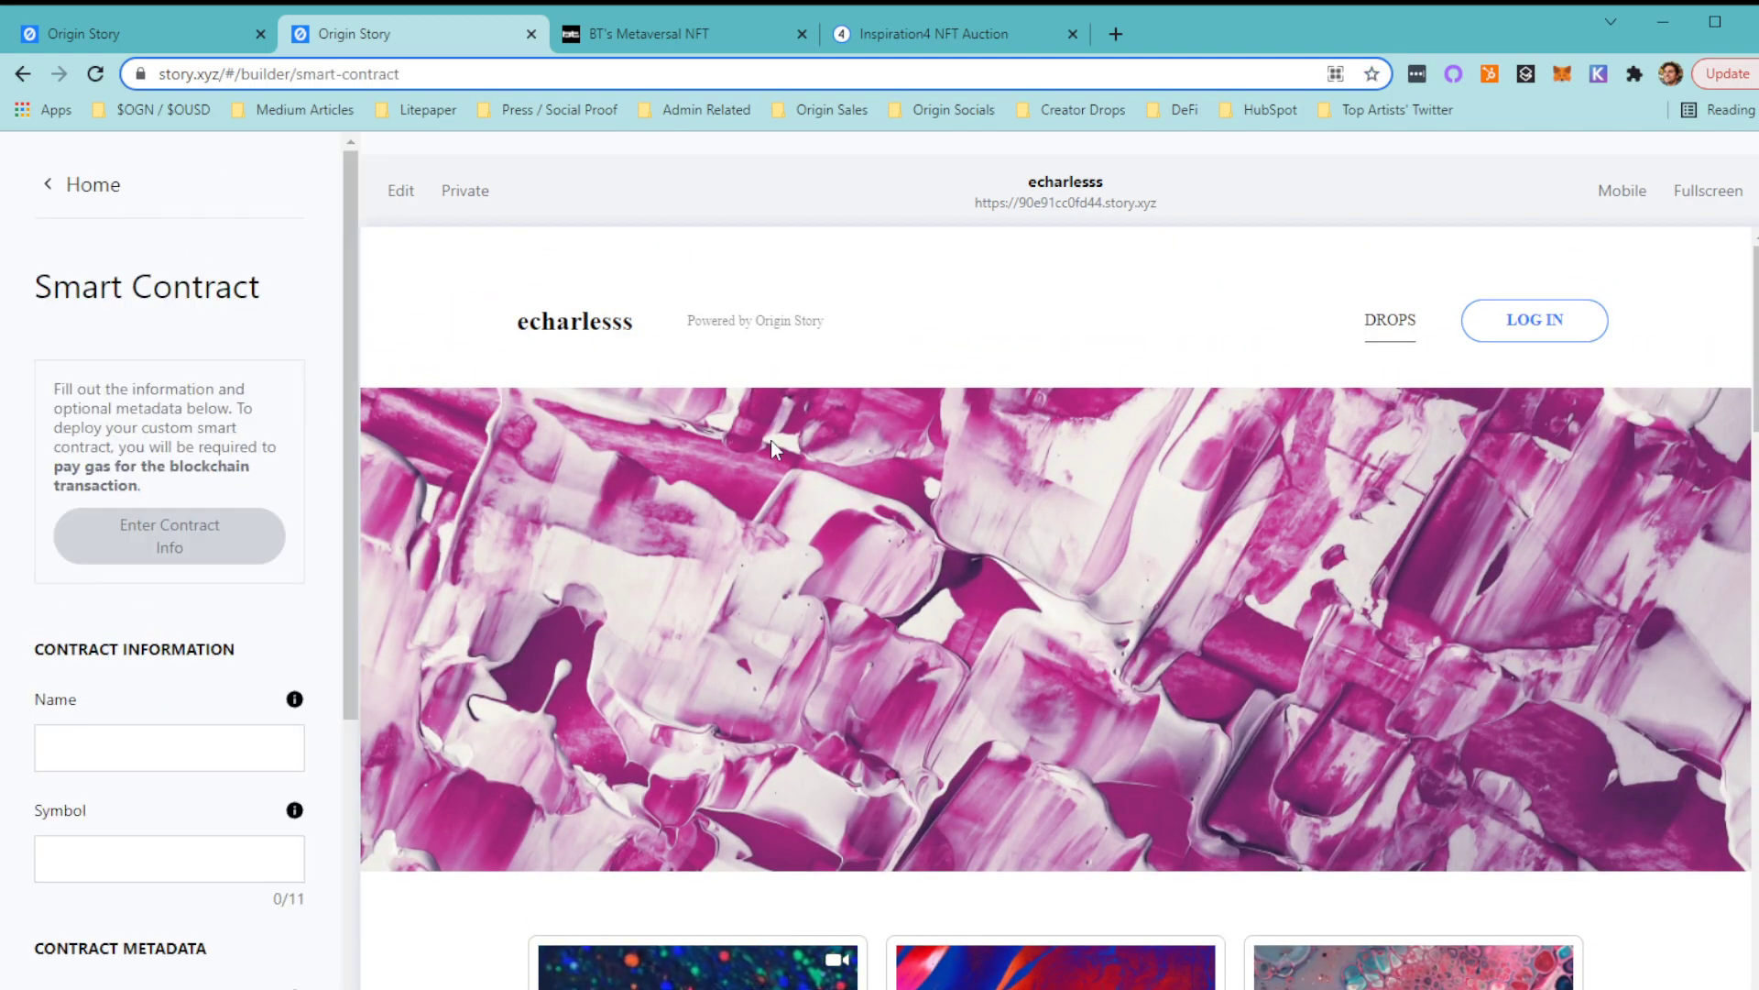
{"action": "scroll", "coordinate": [687, 289], "scroll_direction": "down", "scroll_amount": 10}
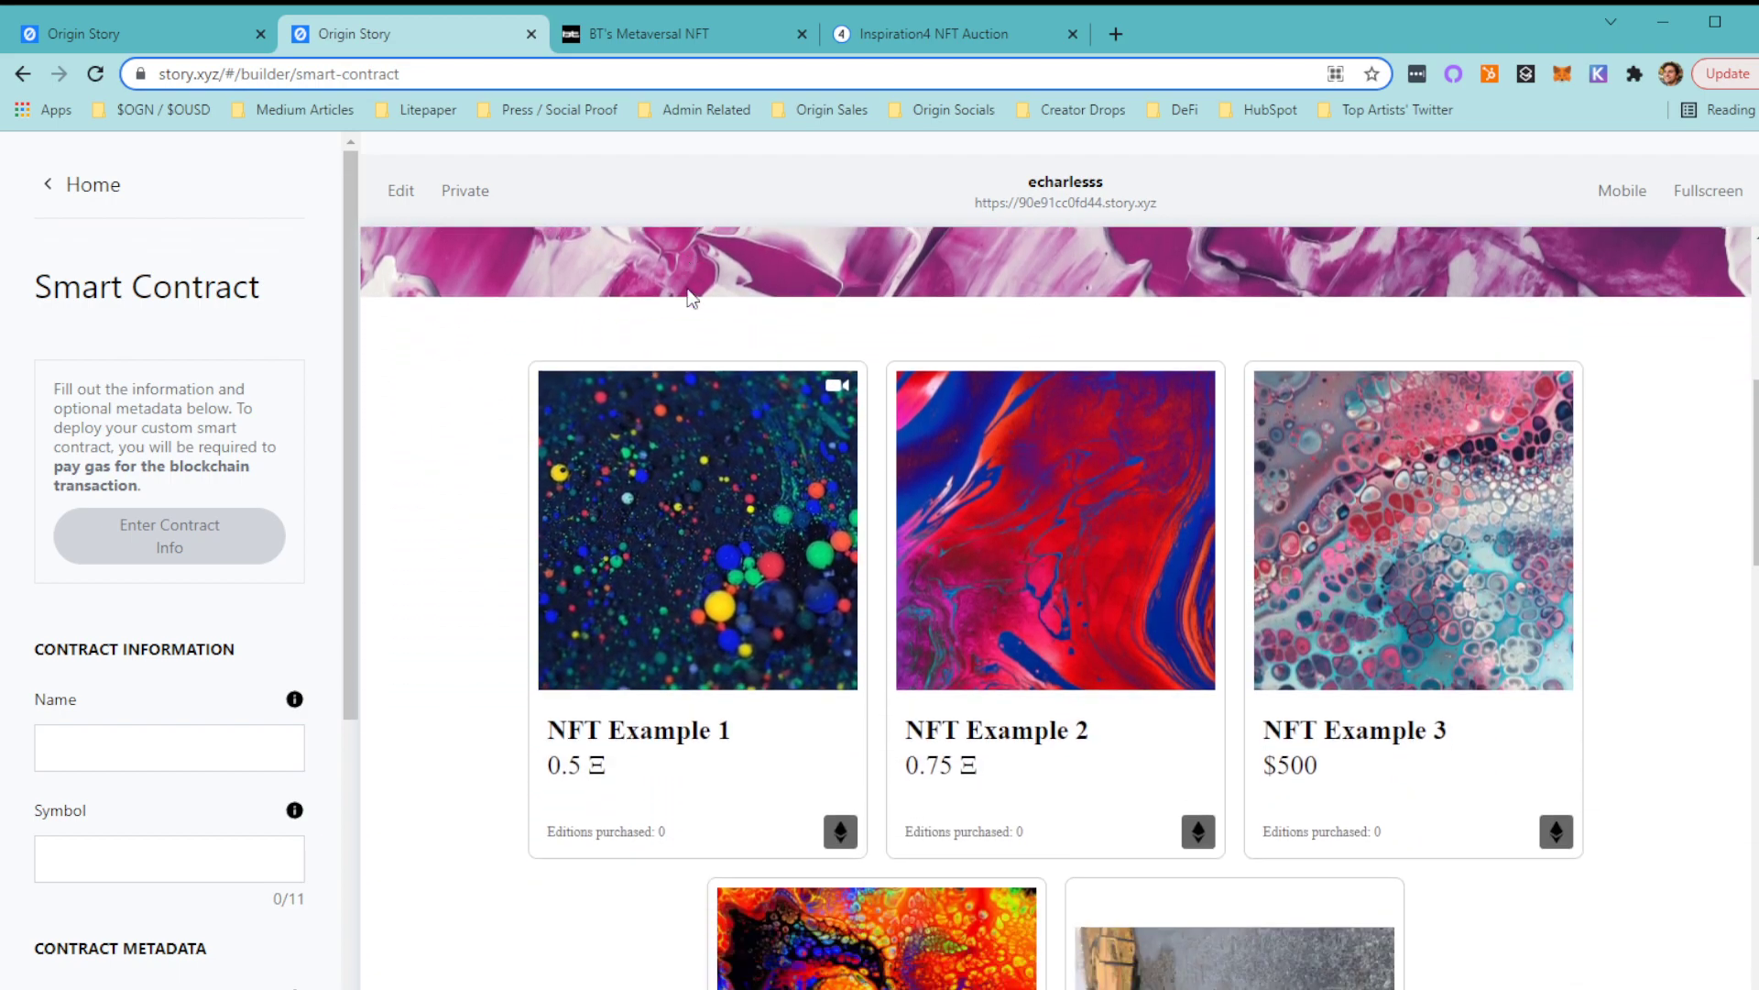
{"action": "scroll", "coordinate": [687, 291], "scroll_direction": "up", "scroll_amount": 10}
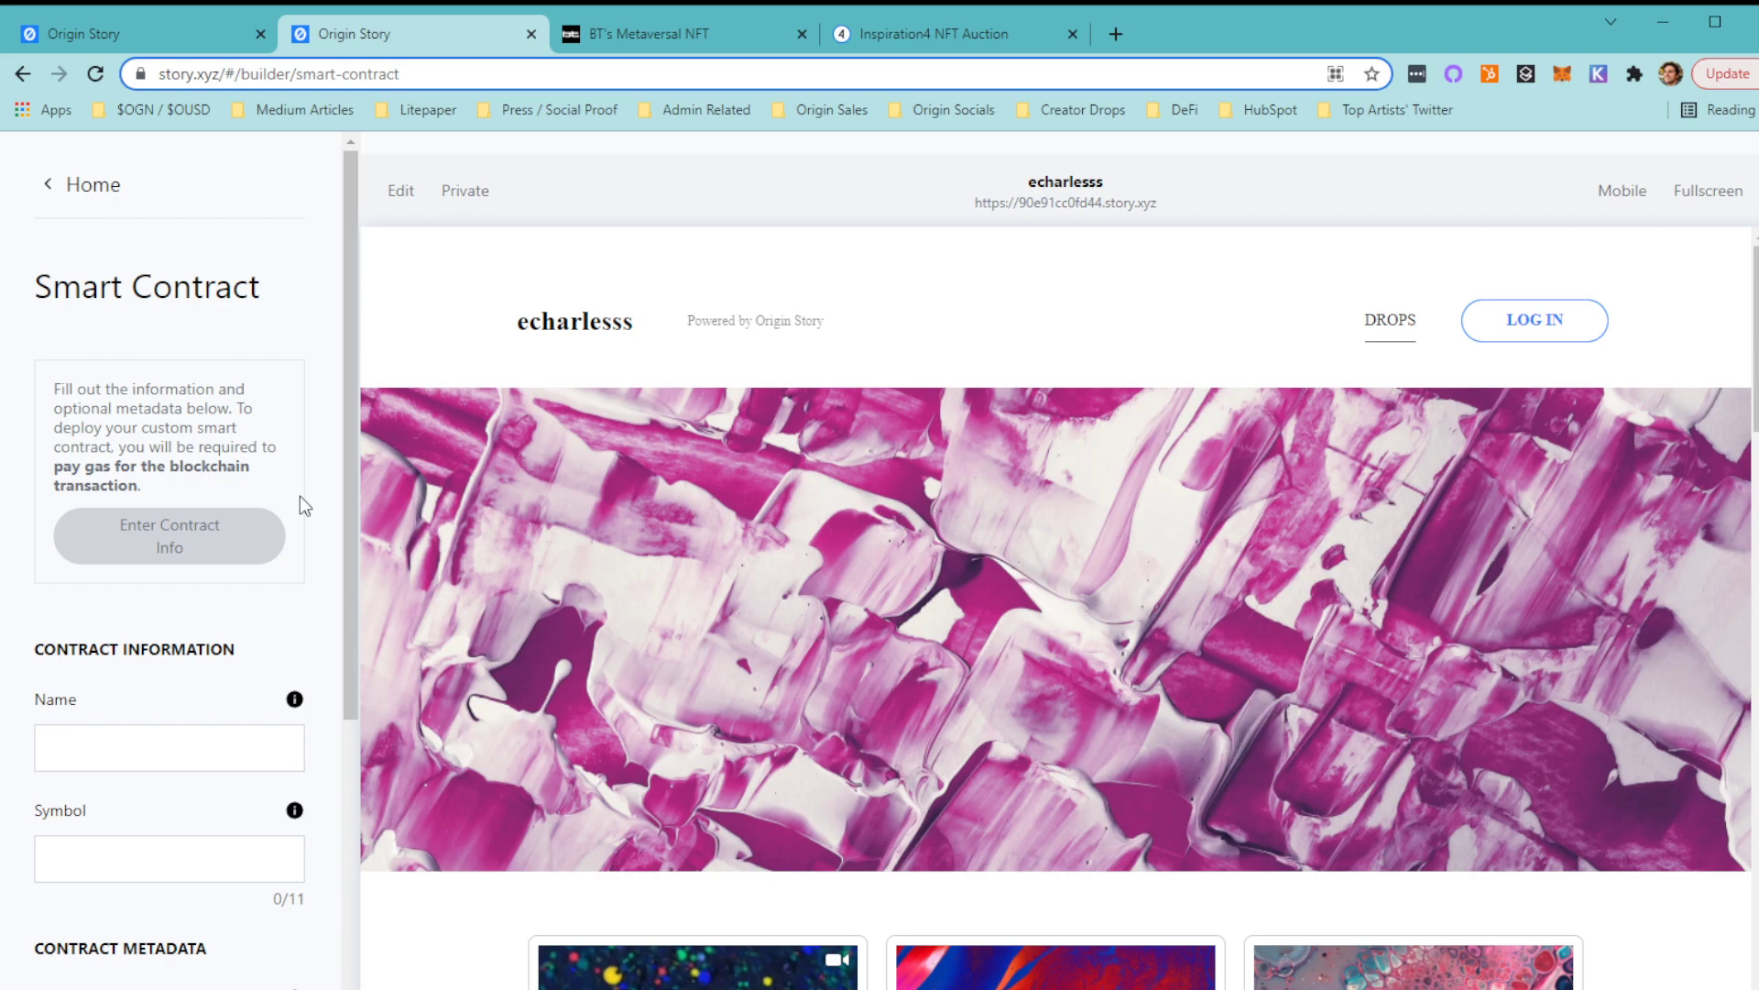
{"action": "scroll", "coordinate": [204, 600], "scroll_direction": "down", "scroll_amount": 1}
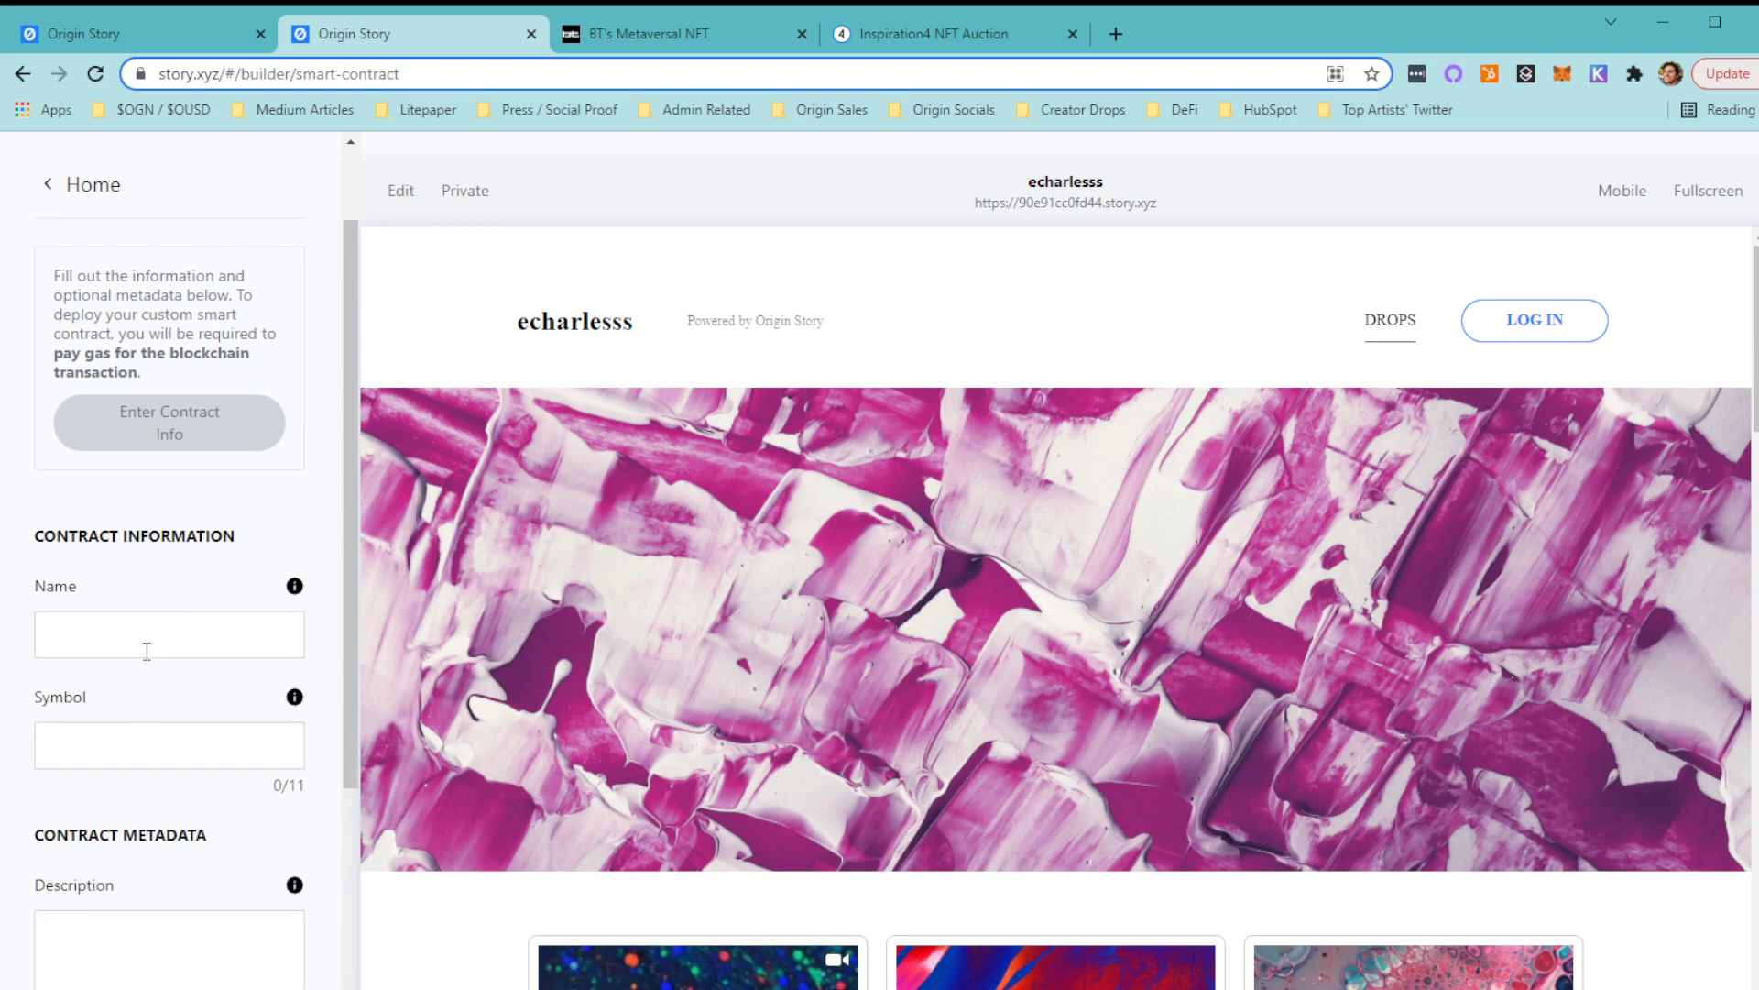
{"action": "scroll", "coordinate": [142, 652], "scroll_direction": "up", "scroll_amount": 1}
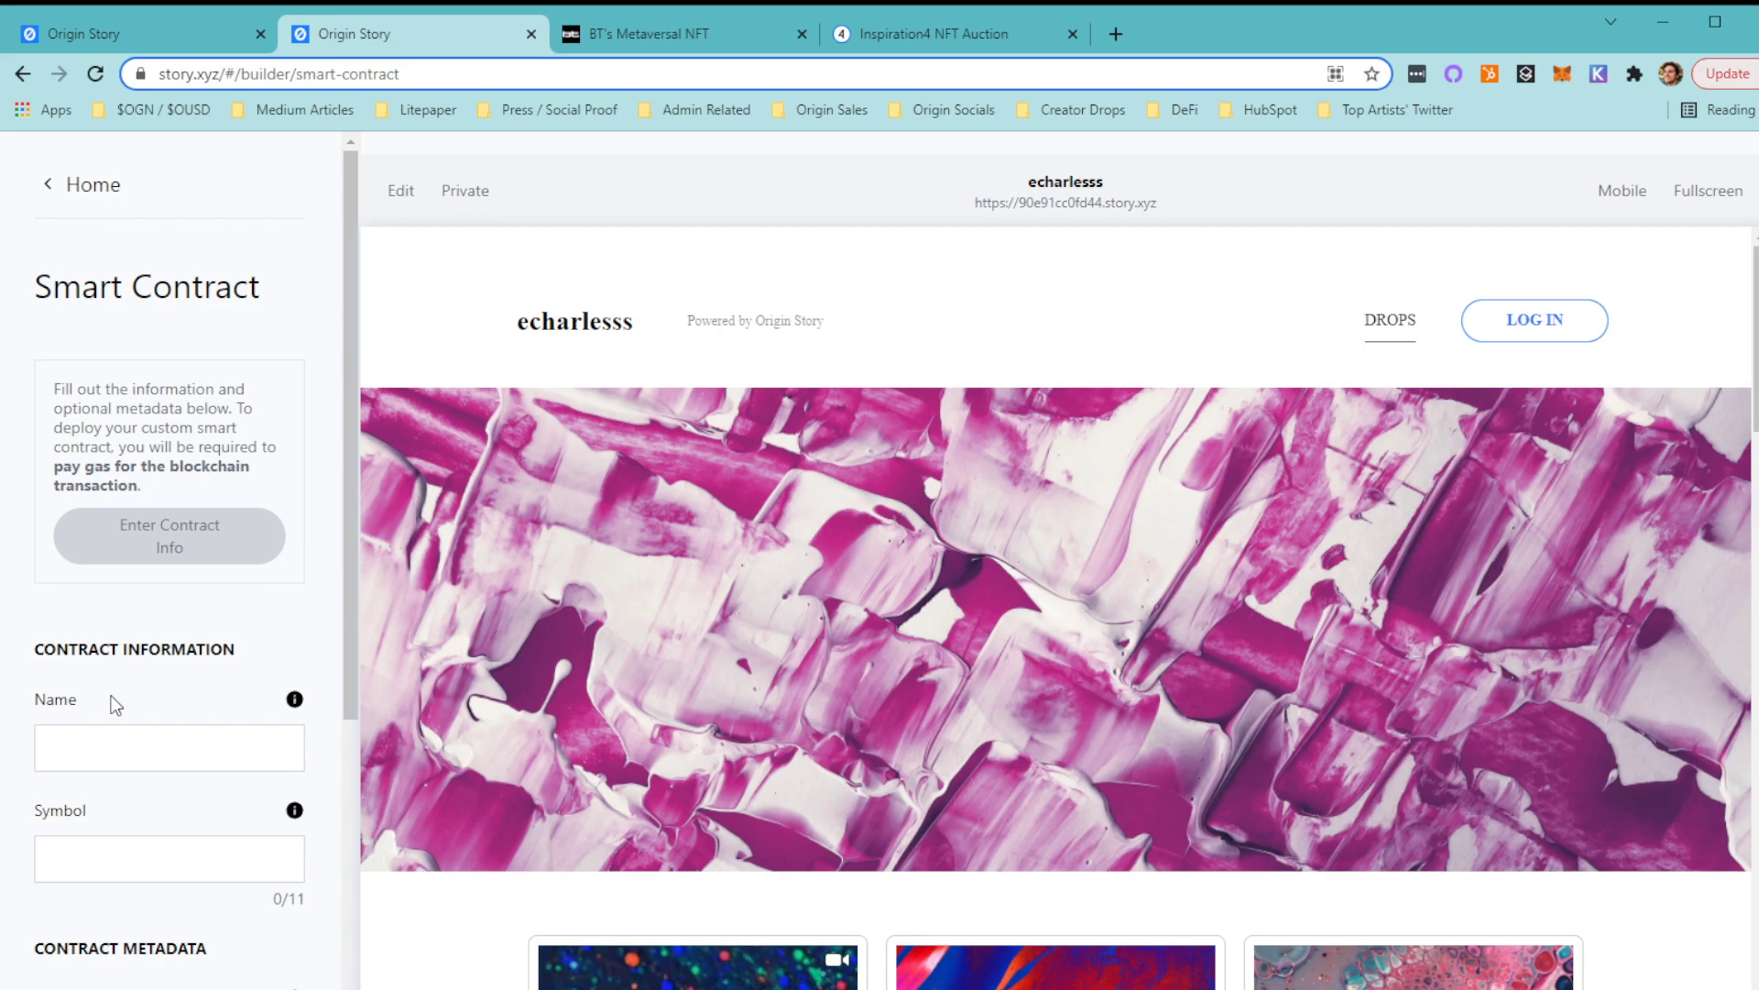
Set the smart contract's name to "The Best Yorkie" and its symbol to "YORK".
{"action": "left_click", "coordinate": [121, 744]}
{"action": "type", "text": "The Best Yorkie"}
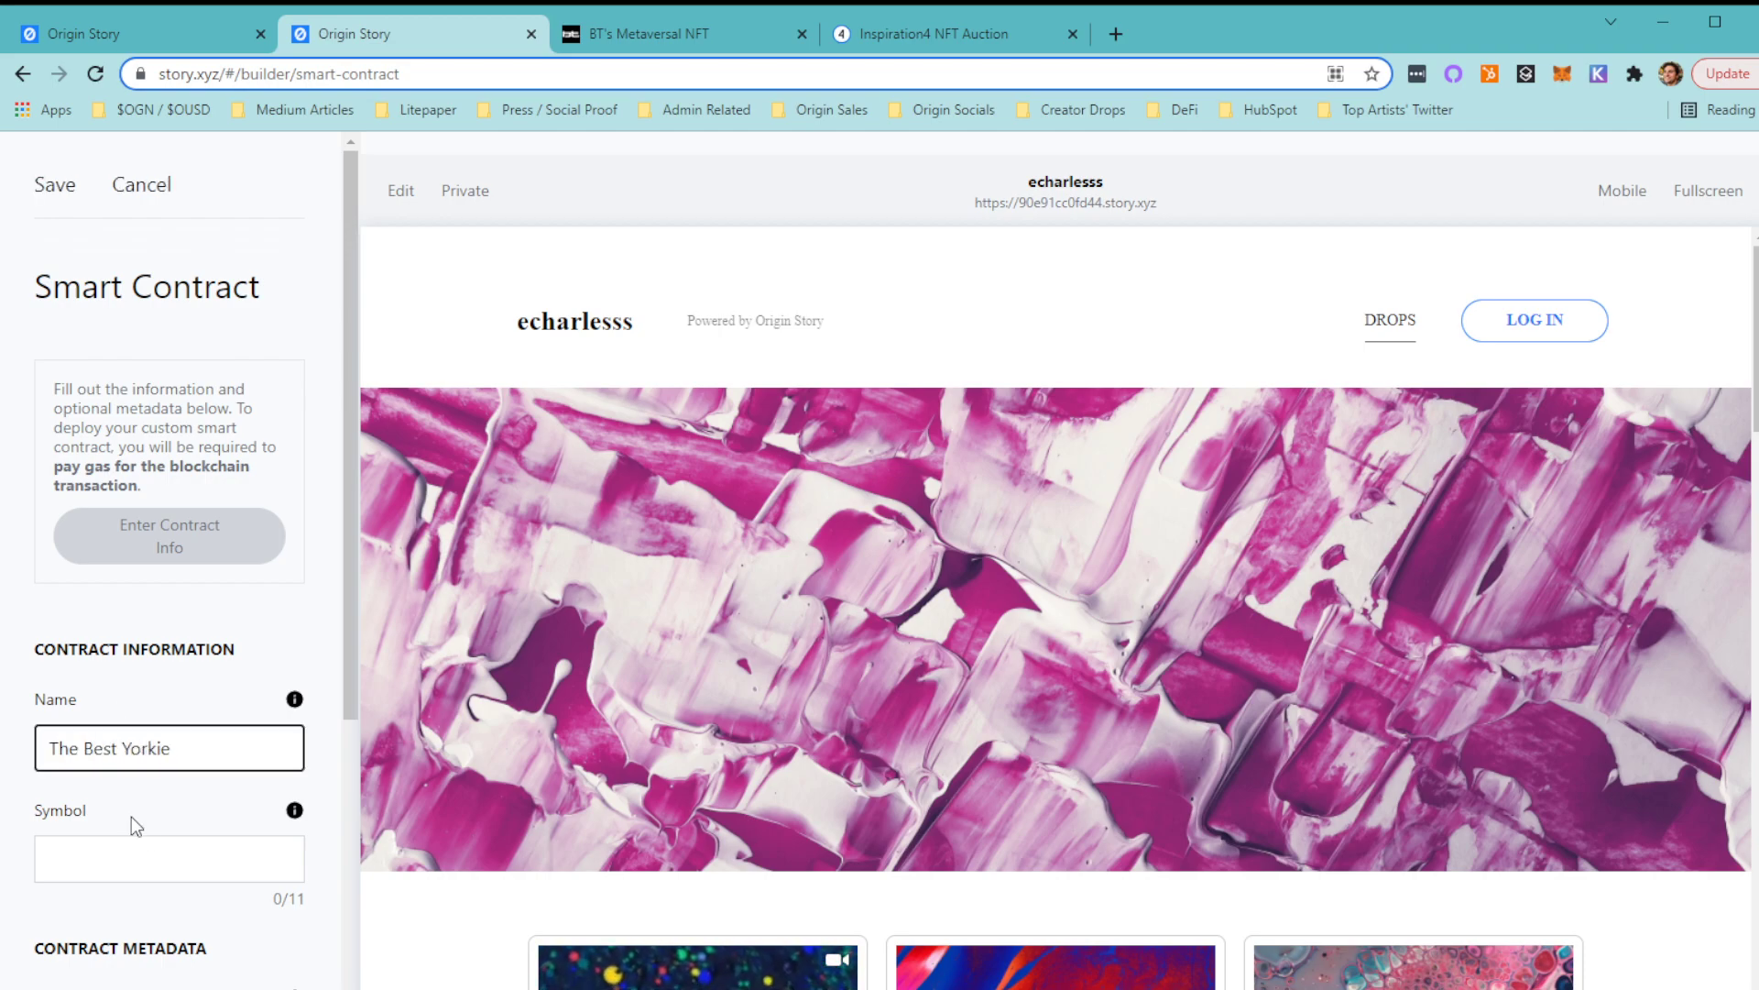
{"action": "left_click", "coordinate": [161, 854]}
{"action": "type", "text": "YORK"}
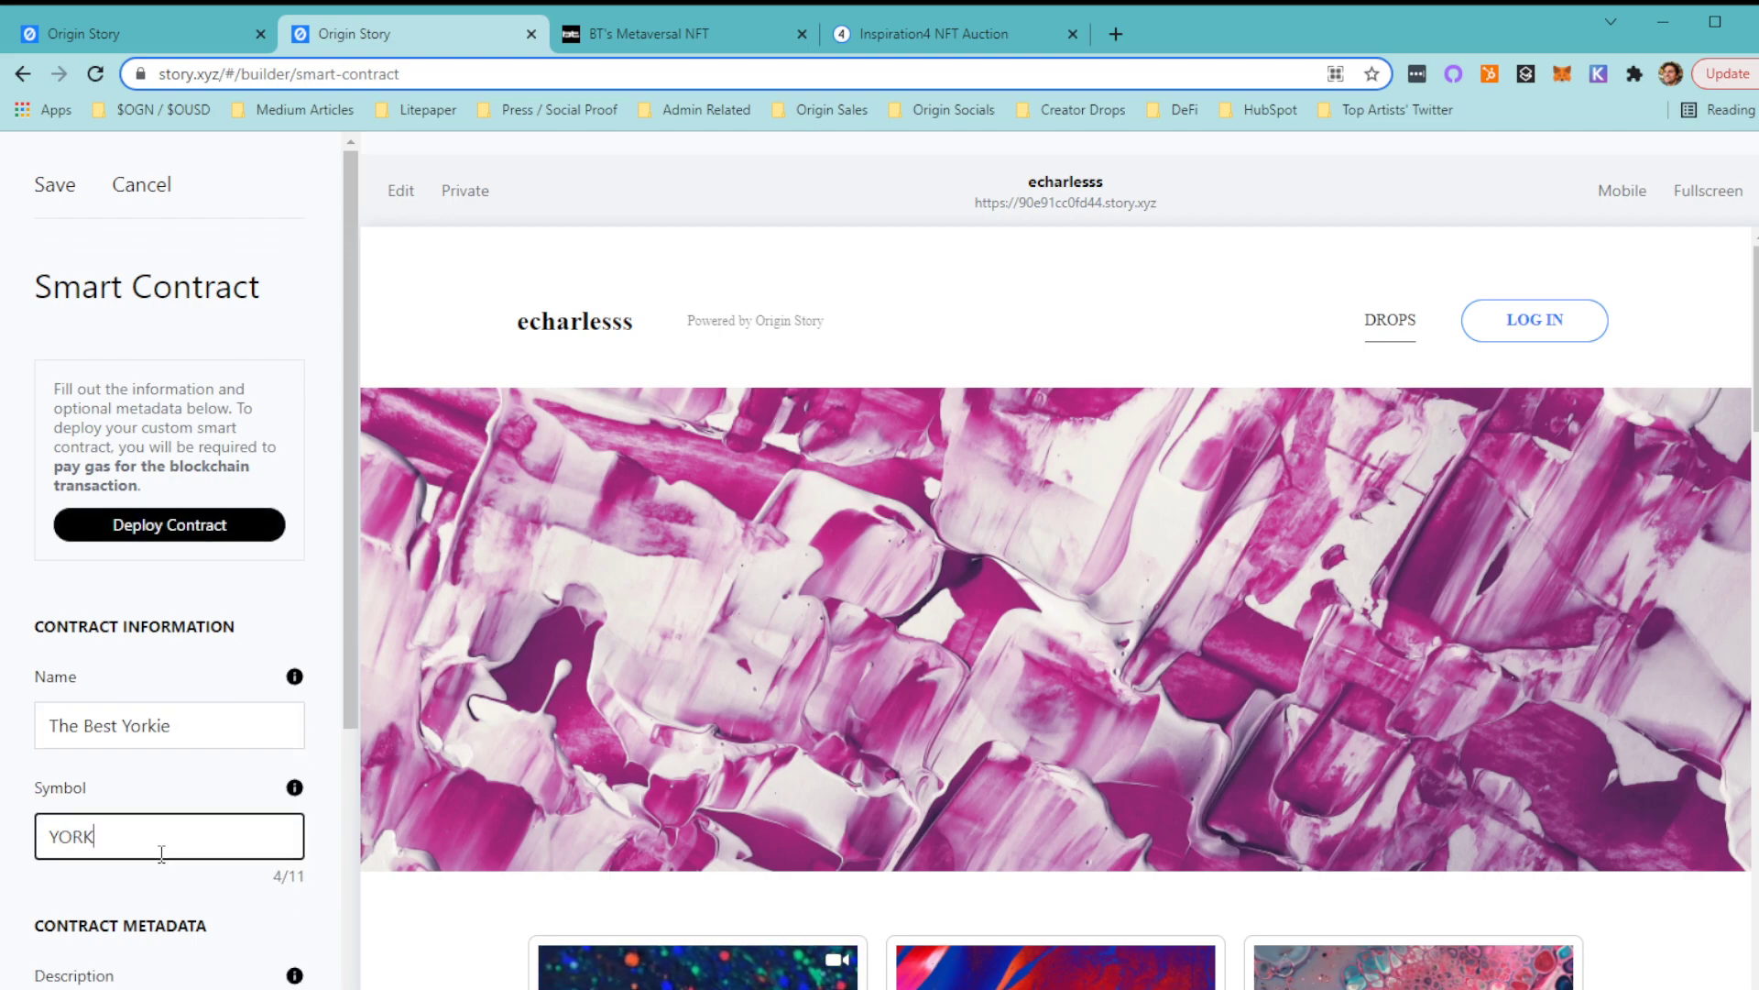
Examine the contract's description, logo image and banner image fields, along with the option to deploy the contract.
{"action": "scroll", "coordinate": [194, 777], "scroll_direction": "down", "scroll_amount": 4}
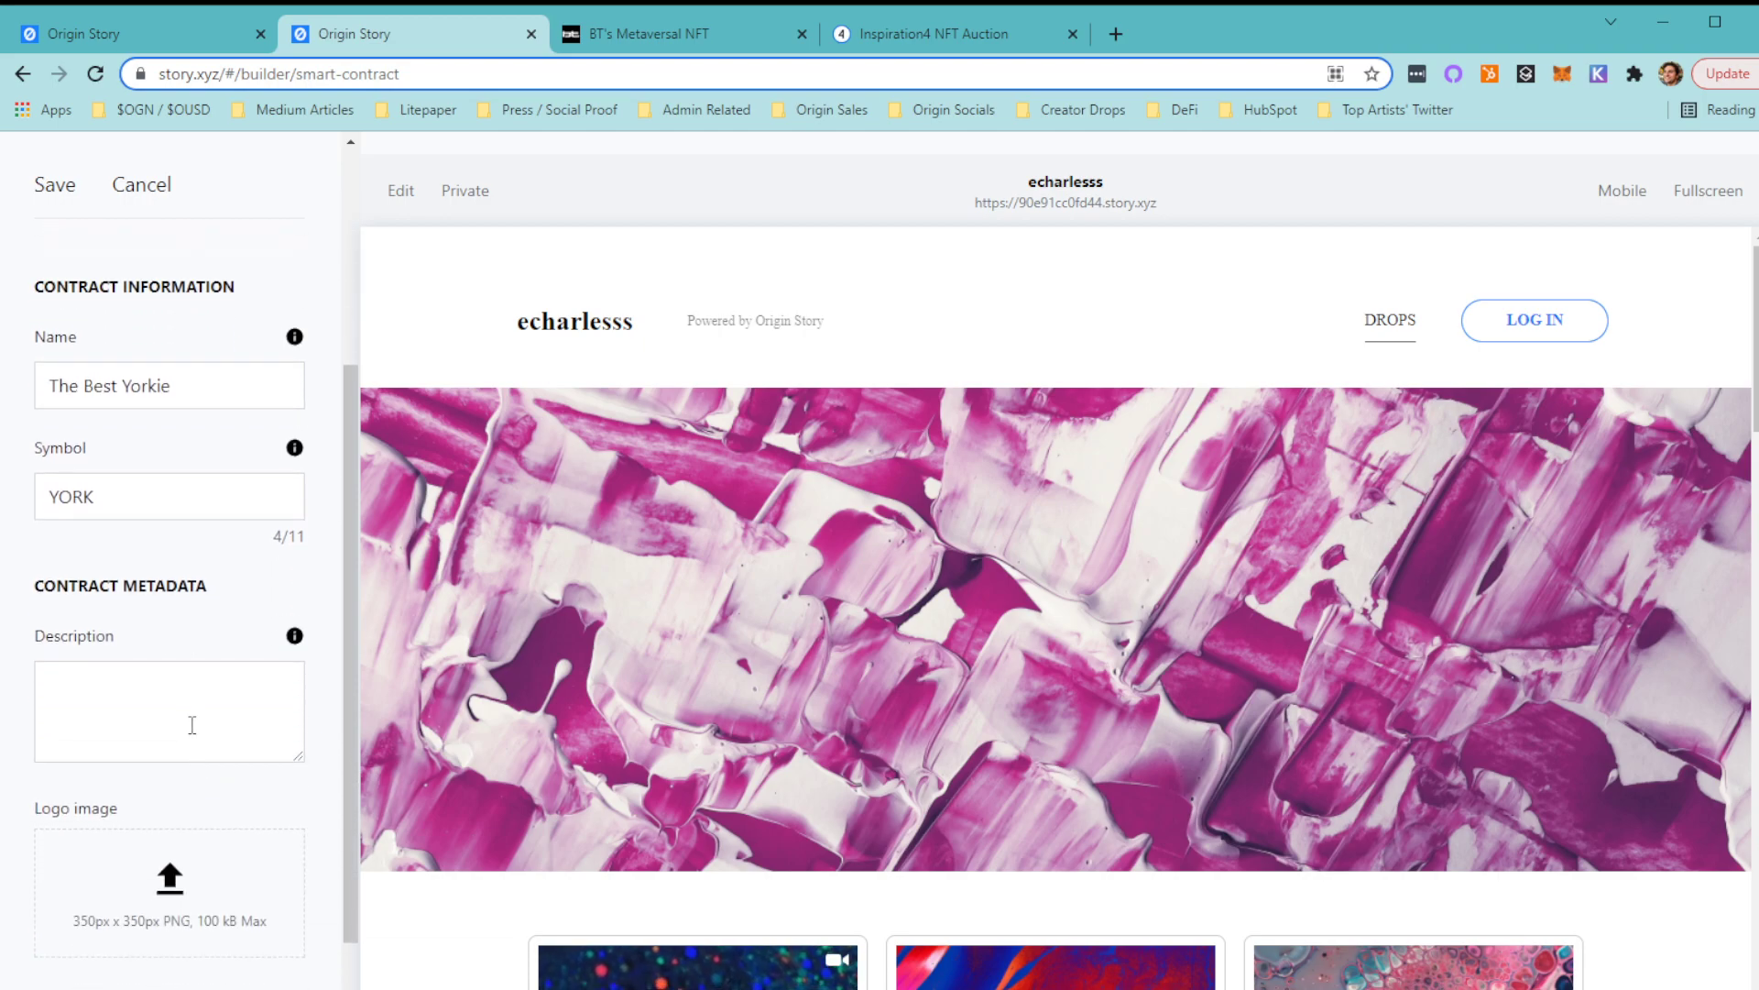
{"action": "left_click", "coordinate": [190, 710]}
{"action": "scroll", "coordinate": [215, 685], "scroll_direction": "up", "scroll_amount": 4}
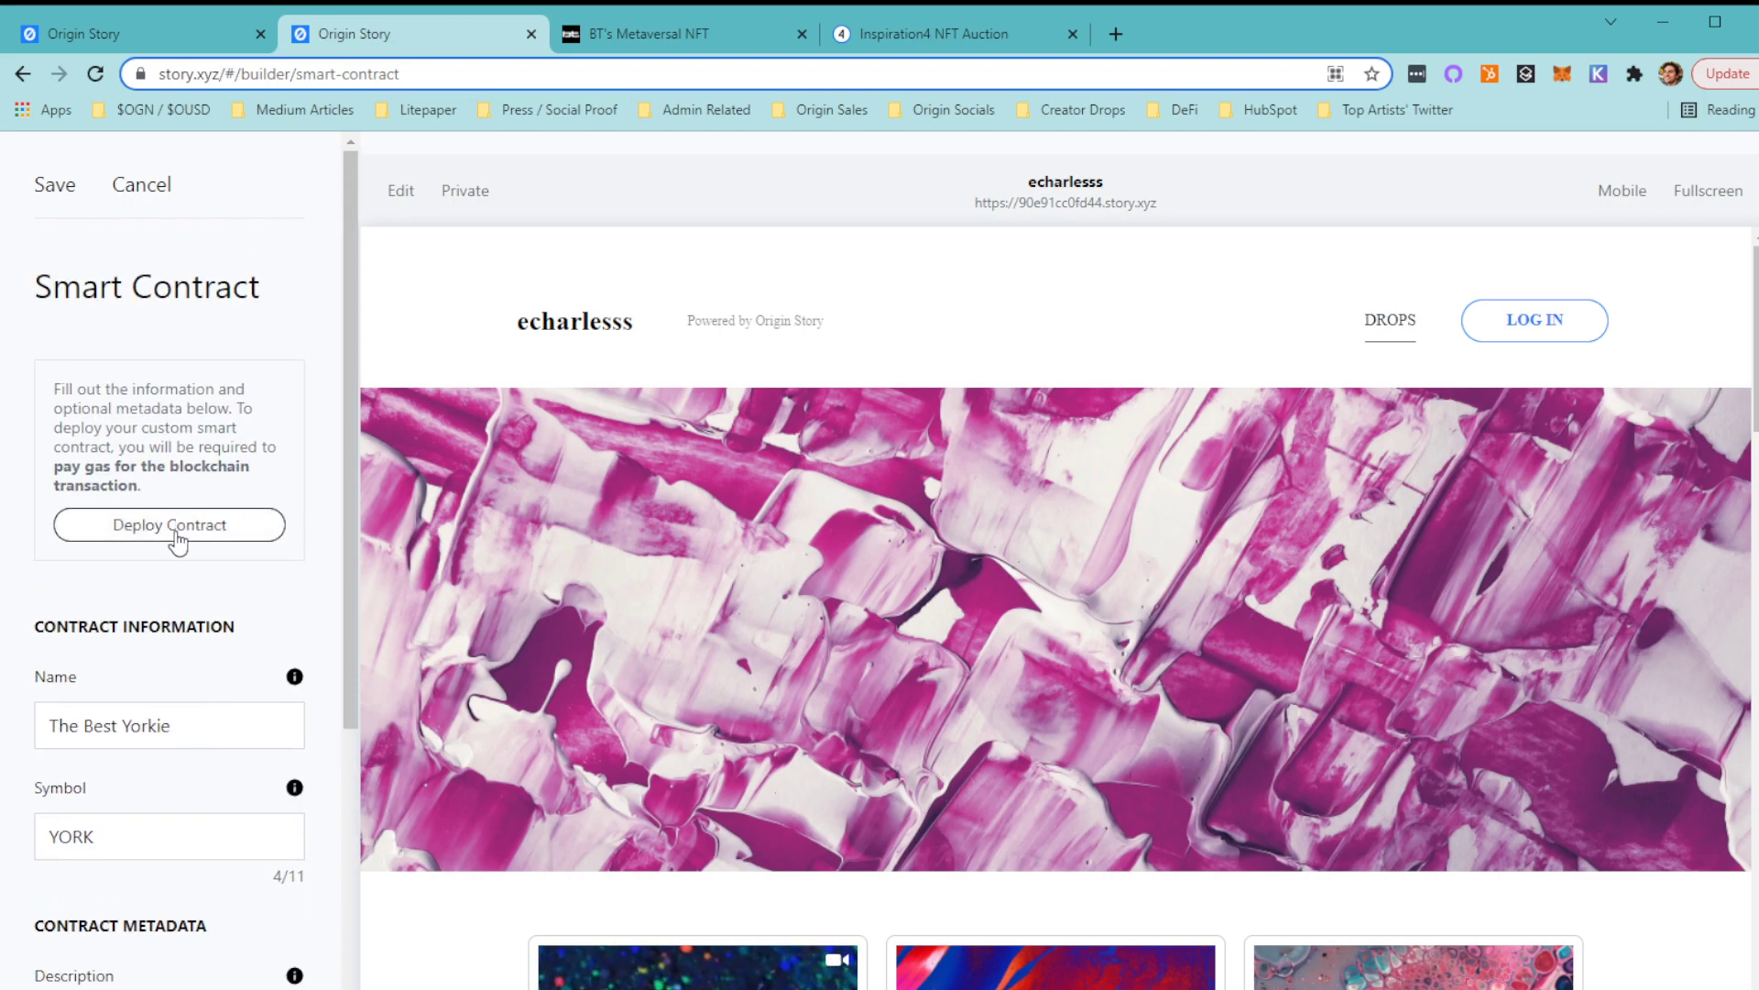
{"action": "scroll", "coordinate": [170, 824], "scroll_direction": "down", "scroll_amount": 5}
{"action": "scroll", "coordinate": [164, 691], "scroll_direction": "down", "scroll_amount": 1}
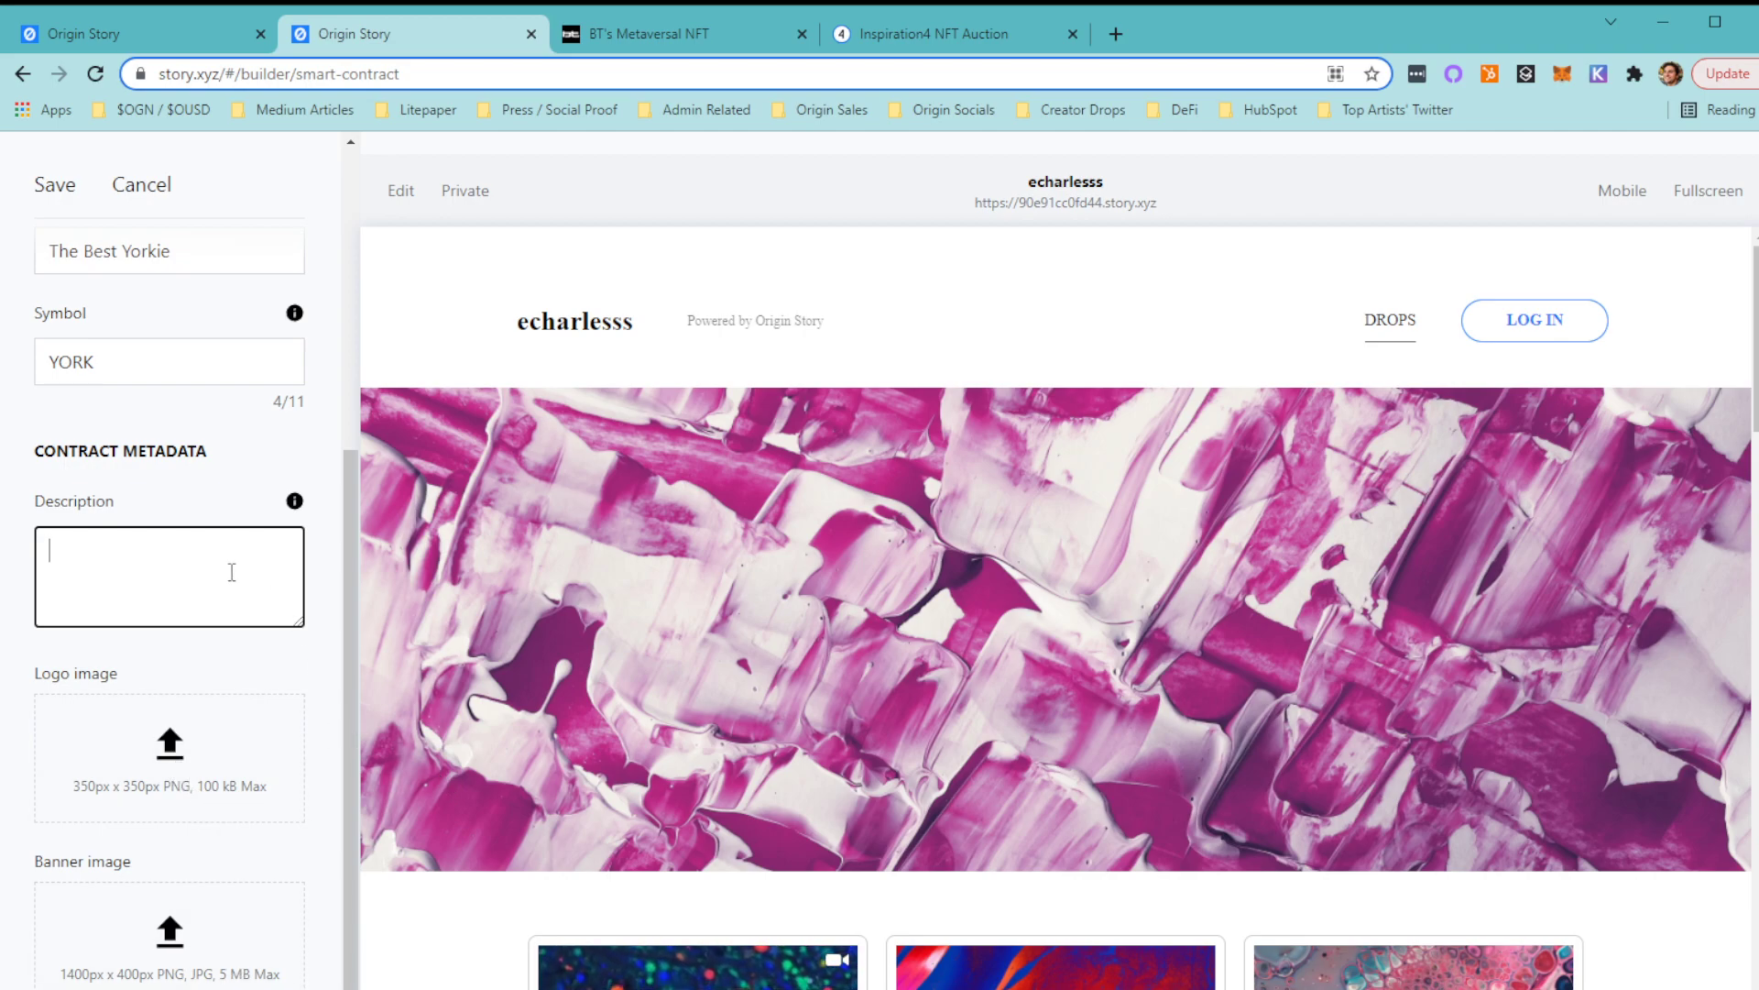
{"action": "scroll", "coordinate": [165, 605], "scroll_direction": "up", "scroll_amount": 5}
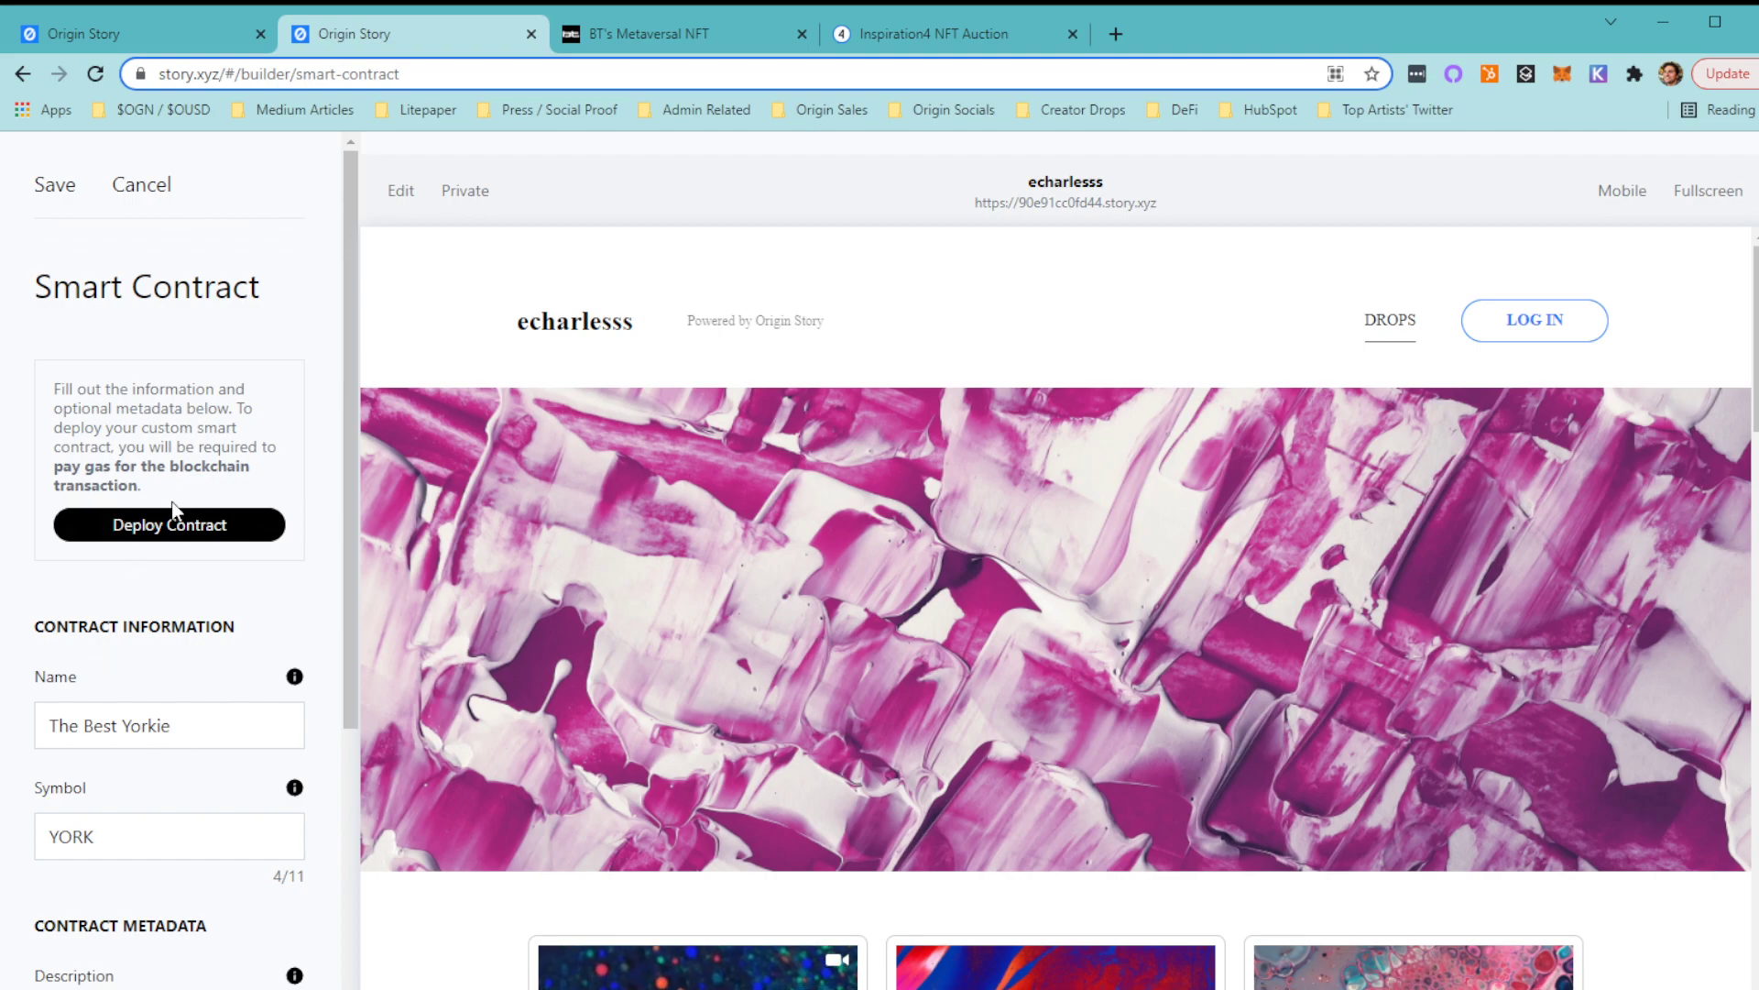
{"action": "scroll", "coordinate": [177, 733], "scroll_direction": "down", "scroll_amount": 1}
{"action": "scroll", "coordinate": [561, 680], "scroll_direction": "down", "scroll_amount": 4}
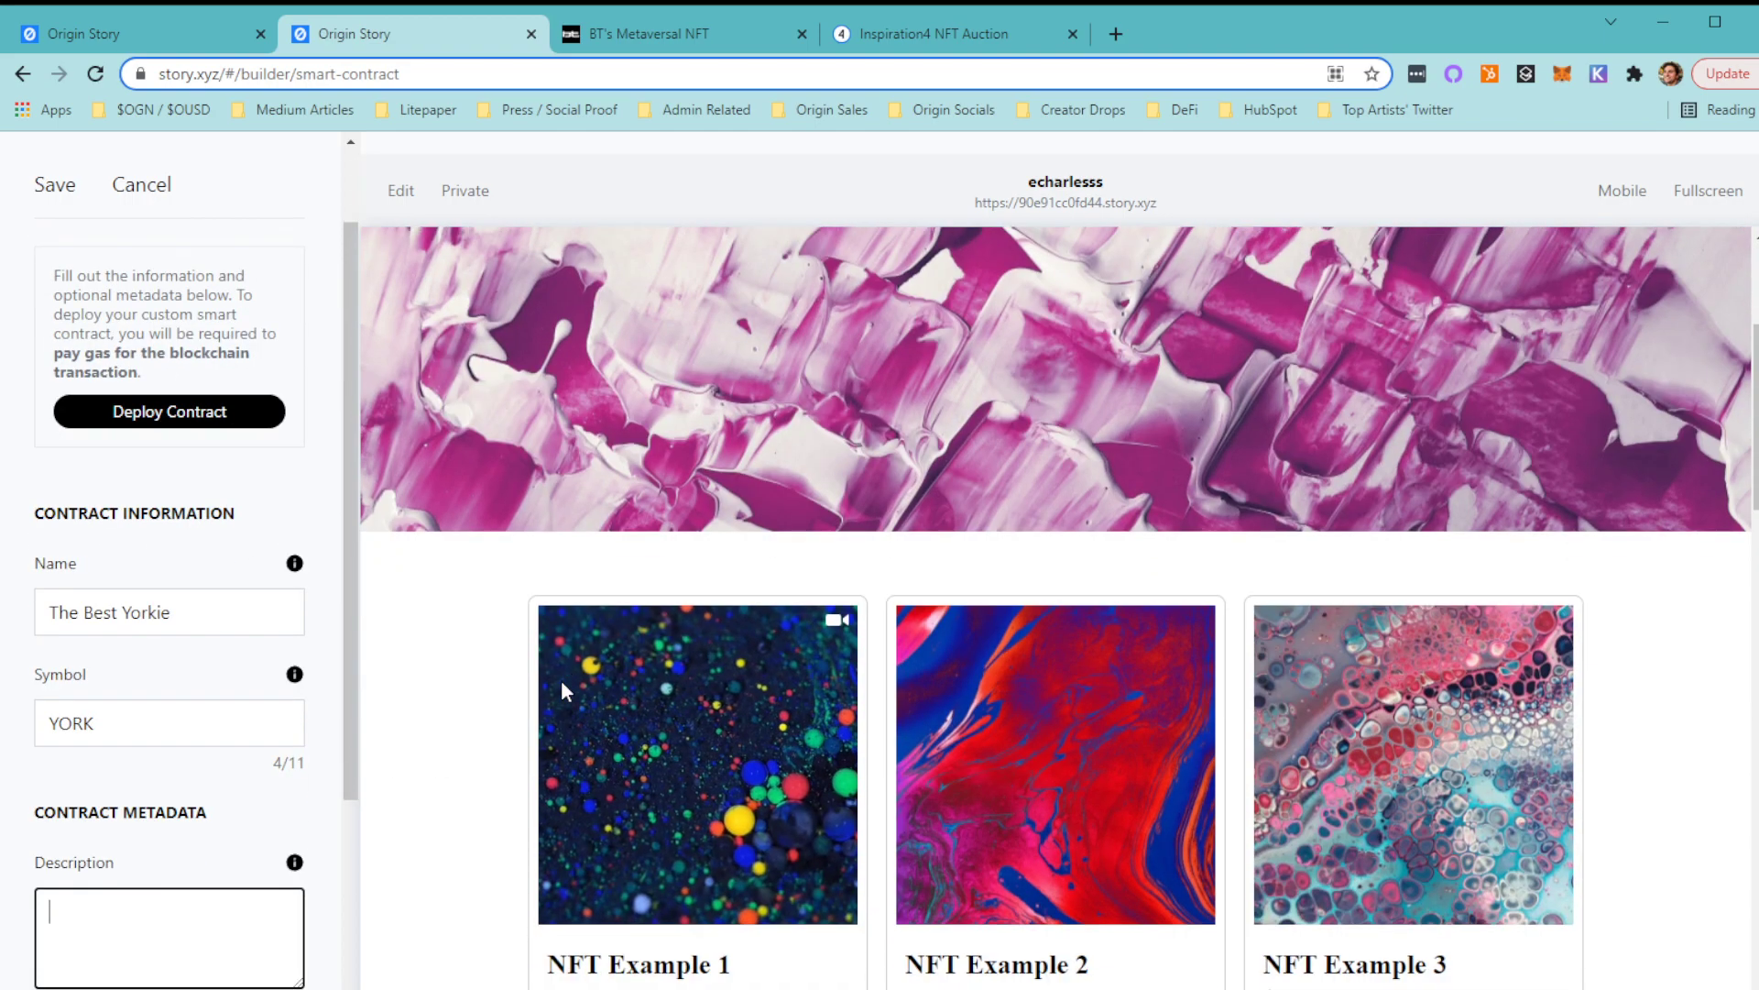
Discard the unsaved smart contract entries and return to the builder's main menu.
{"action": "scroll", "coordinate": [561, 680], "scroll_direction": "down", "scroll_amount": 7}
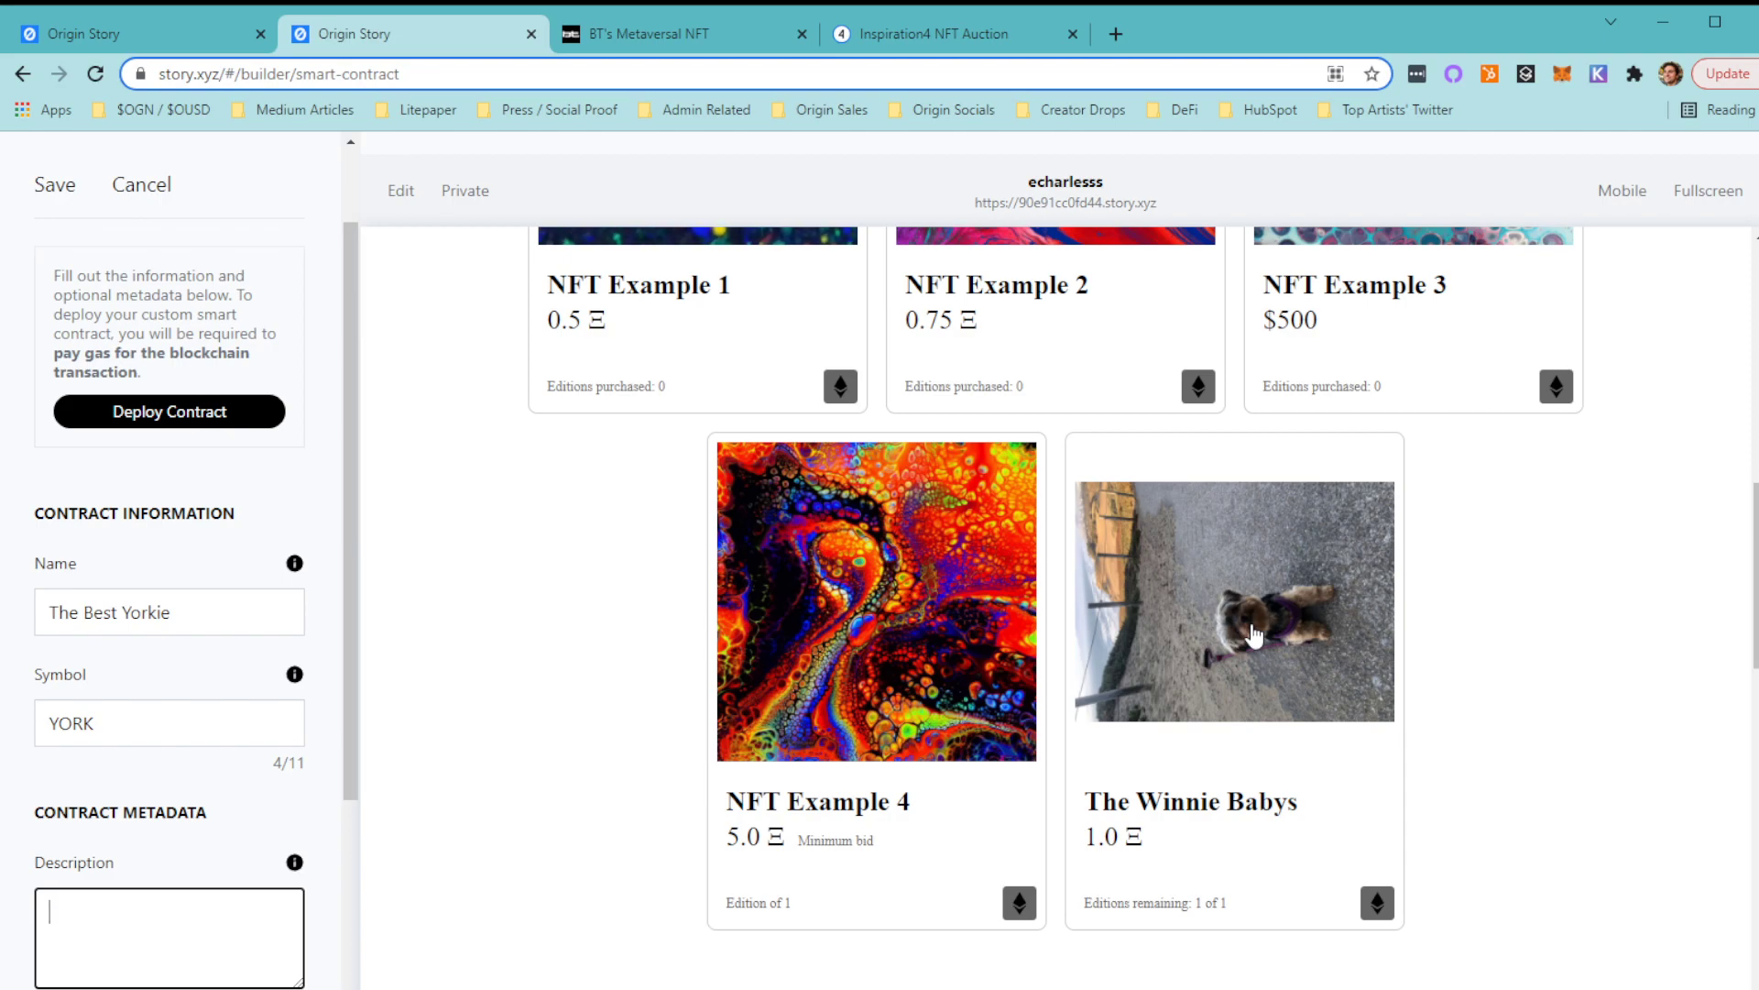
{"action": "scroll", "coordinate": [1041, 659], "scroll_direction": "up", "scroll_amount": 10}
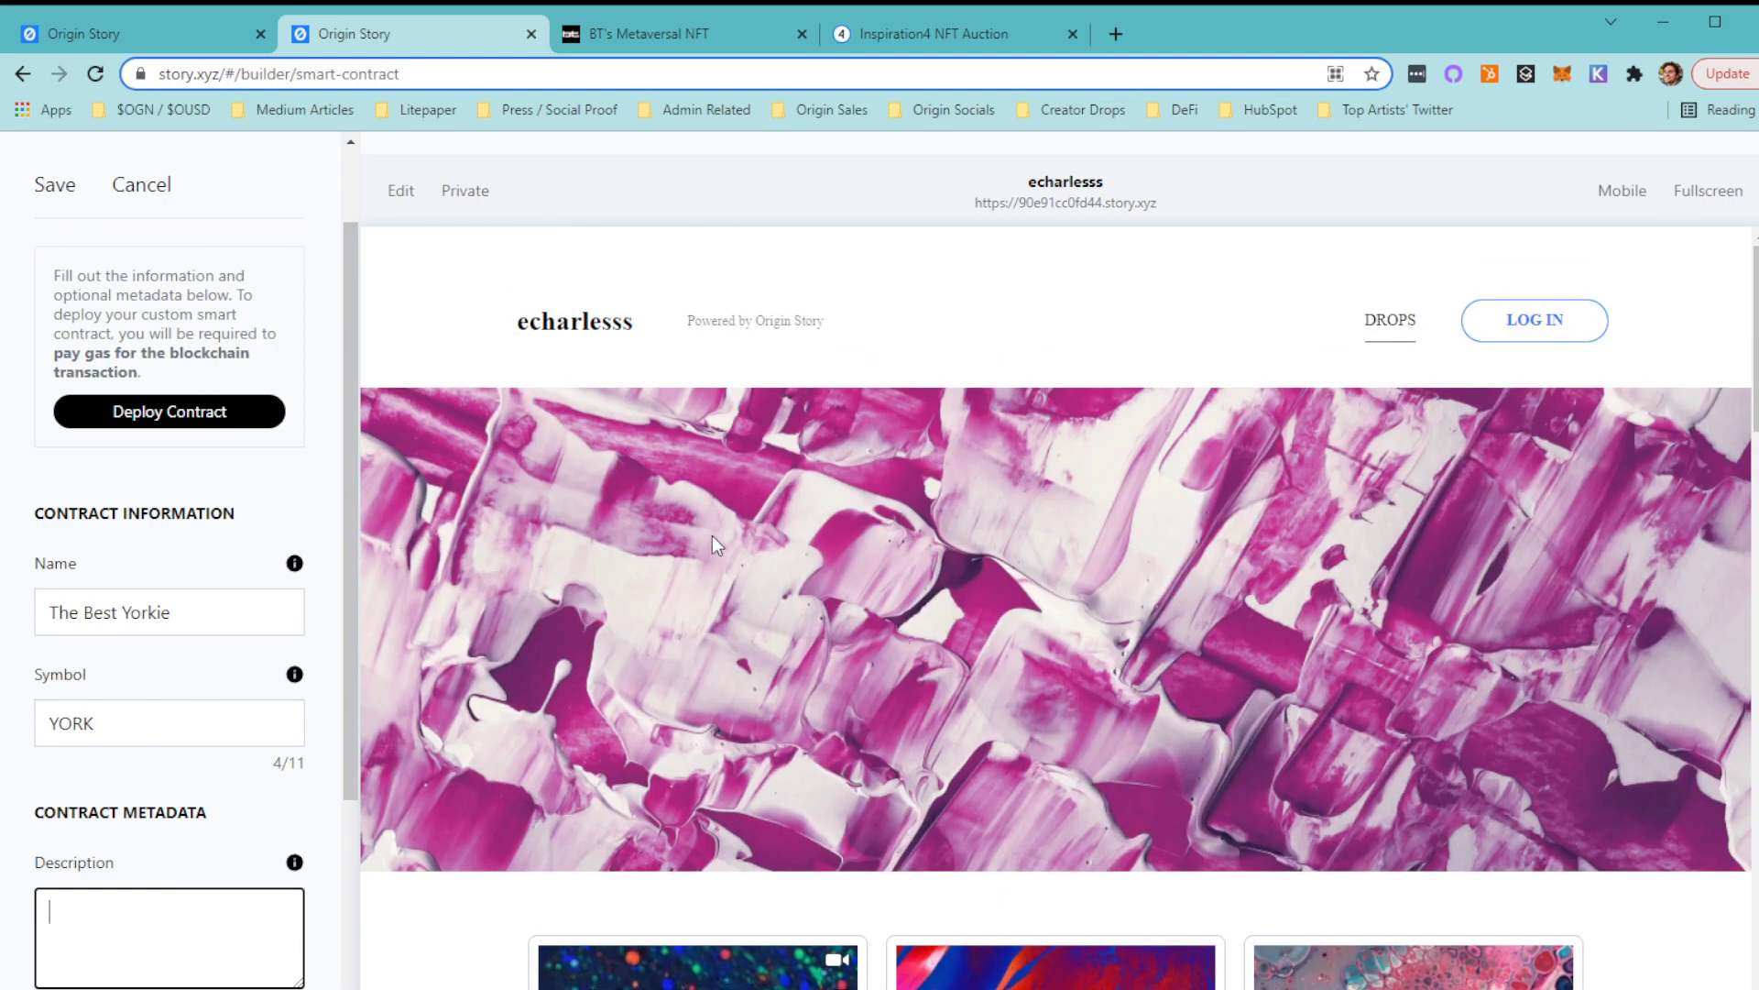
{"action": "left_click", "coordinate": [147, 206]}
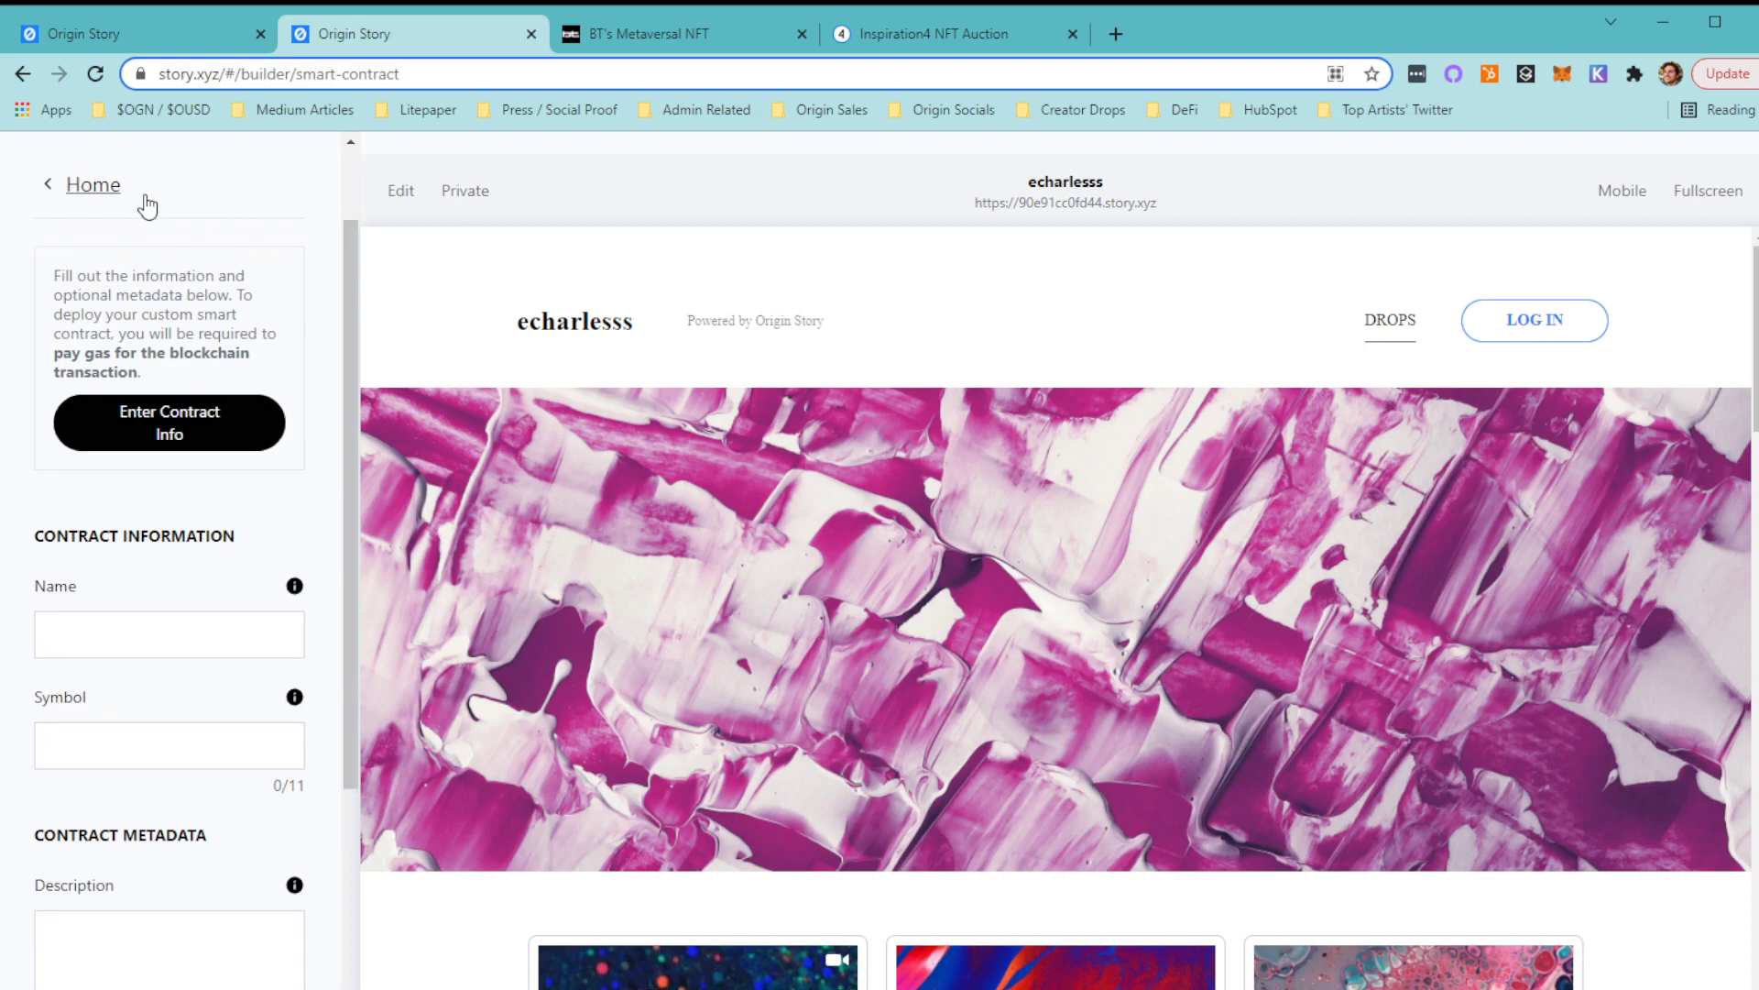
{"action": "left_click", "coordinate": [71, 186]}
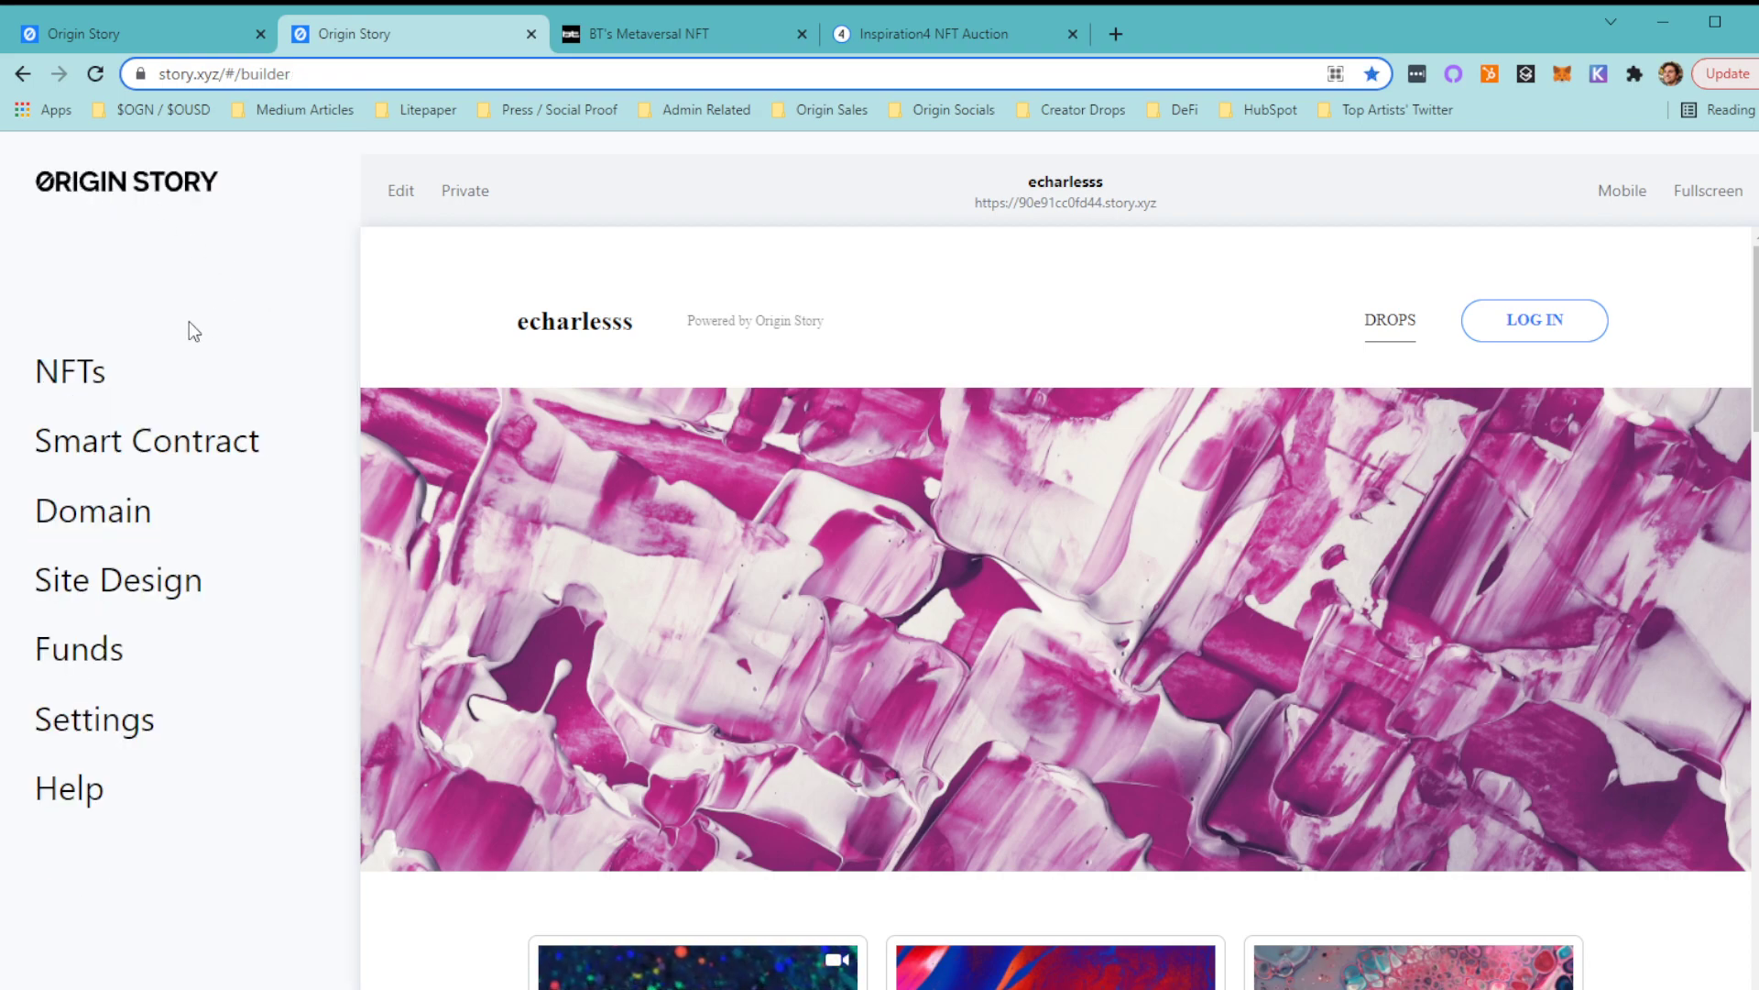
Open the Domain settings and examine the subdomain and domain parts required for the custom hostname.
{"action": "left_click", "coordinate": [71, 513]}
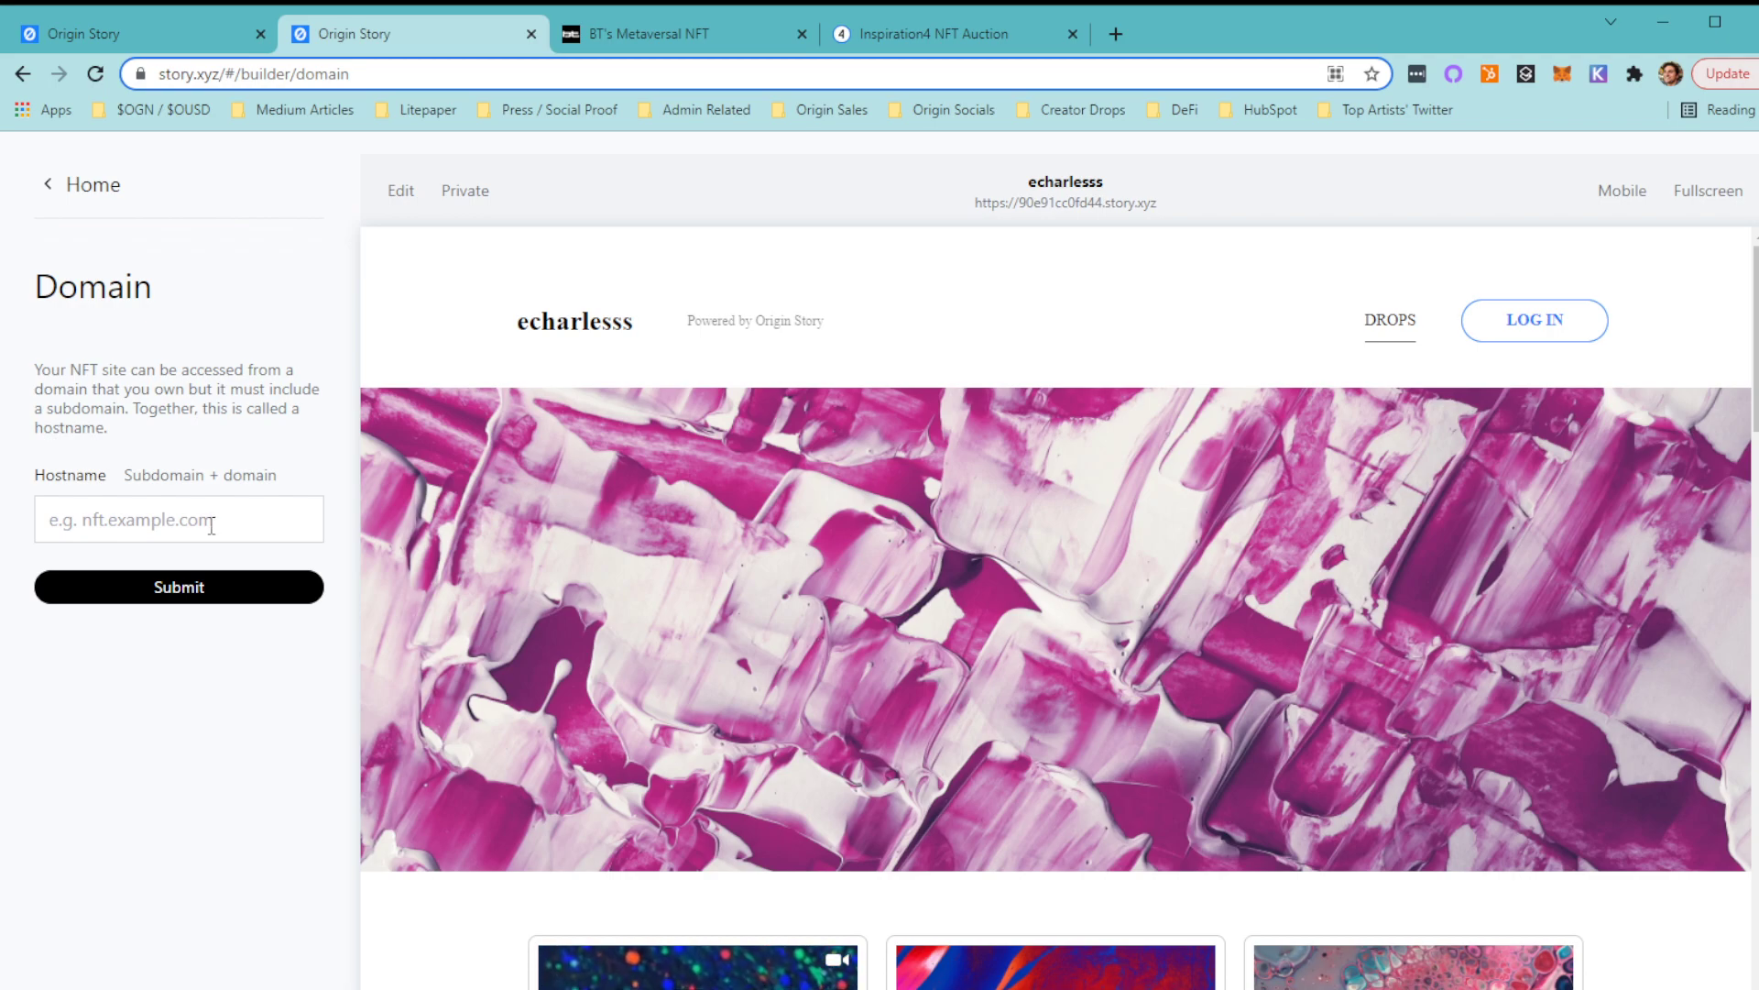
{"action": "left_click_drag", "start_coordinate": [230, 481], "coordinate": [127, 470]}
{"action": "left_click", "coordinate": [248, 432]}
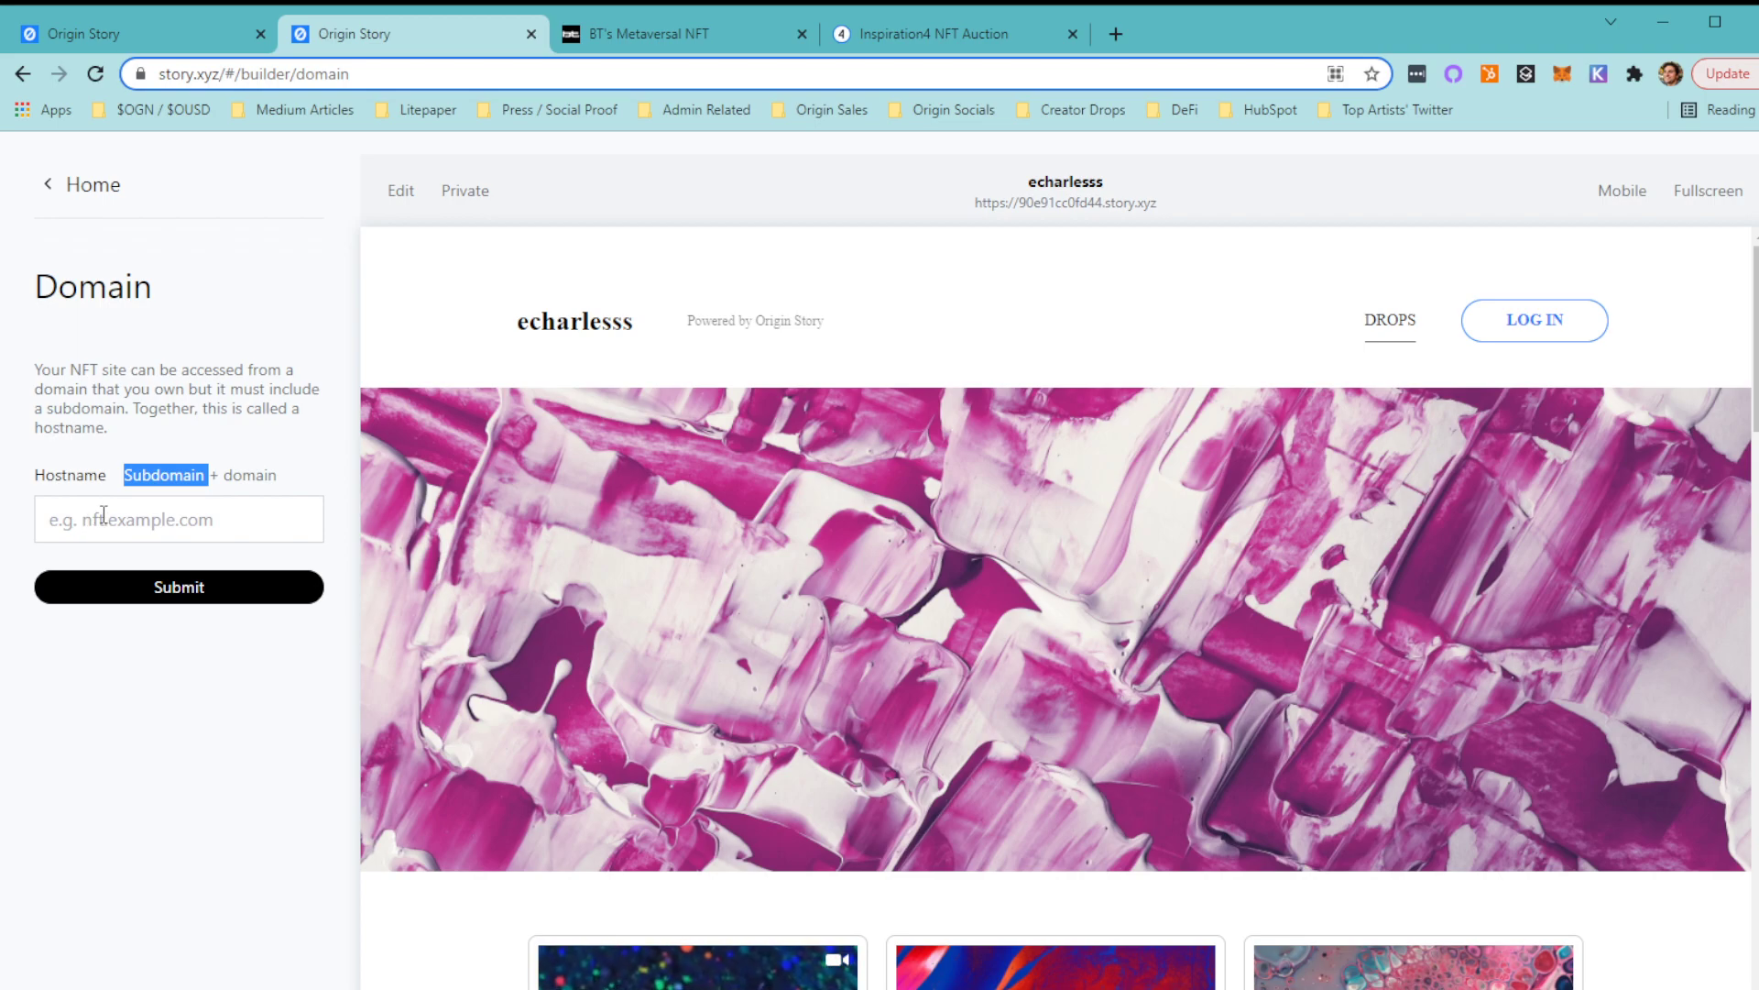
{"action": "left_click", "coordinate": [201, 413]}
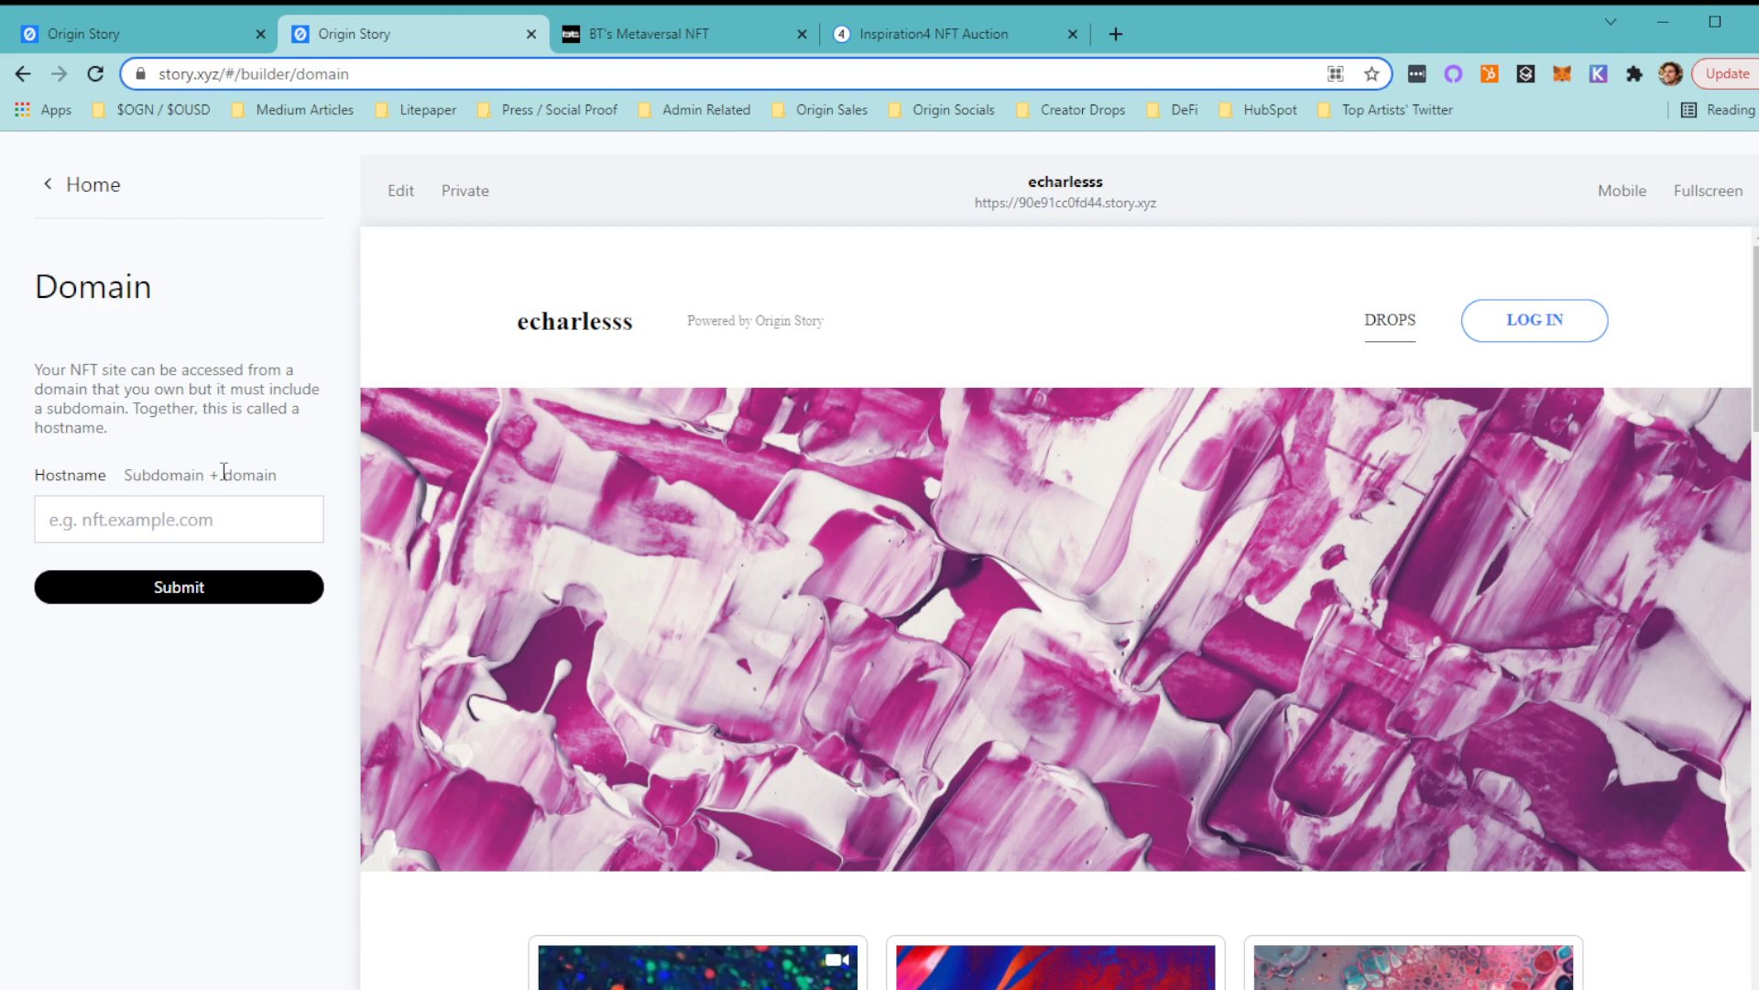
{"action": "left_click_drag", "start_coordinate": [224, 474], "coordinate": [279, 476]}
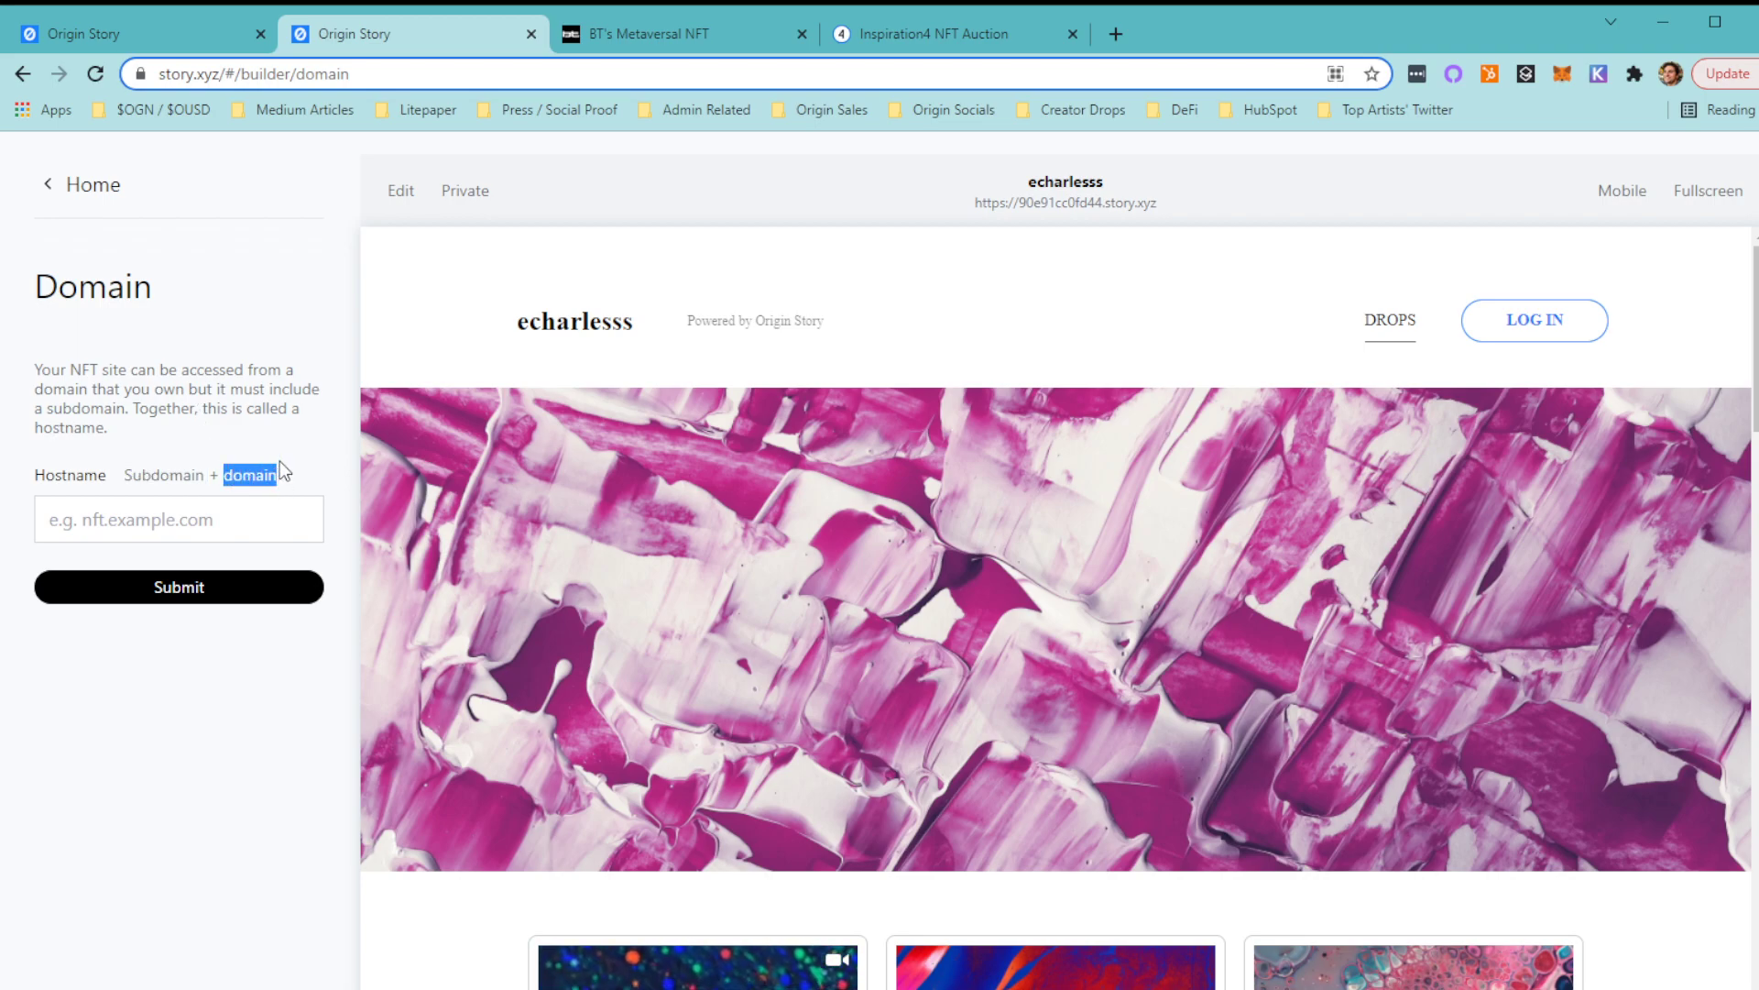
Return to the main menu, open the Site Design settings and set the storefront theme's tone to Dark.
{"action": "left_click", "coordinate": [75, 191]}
{"action": "left_click", "coordinate": [124, 591]}
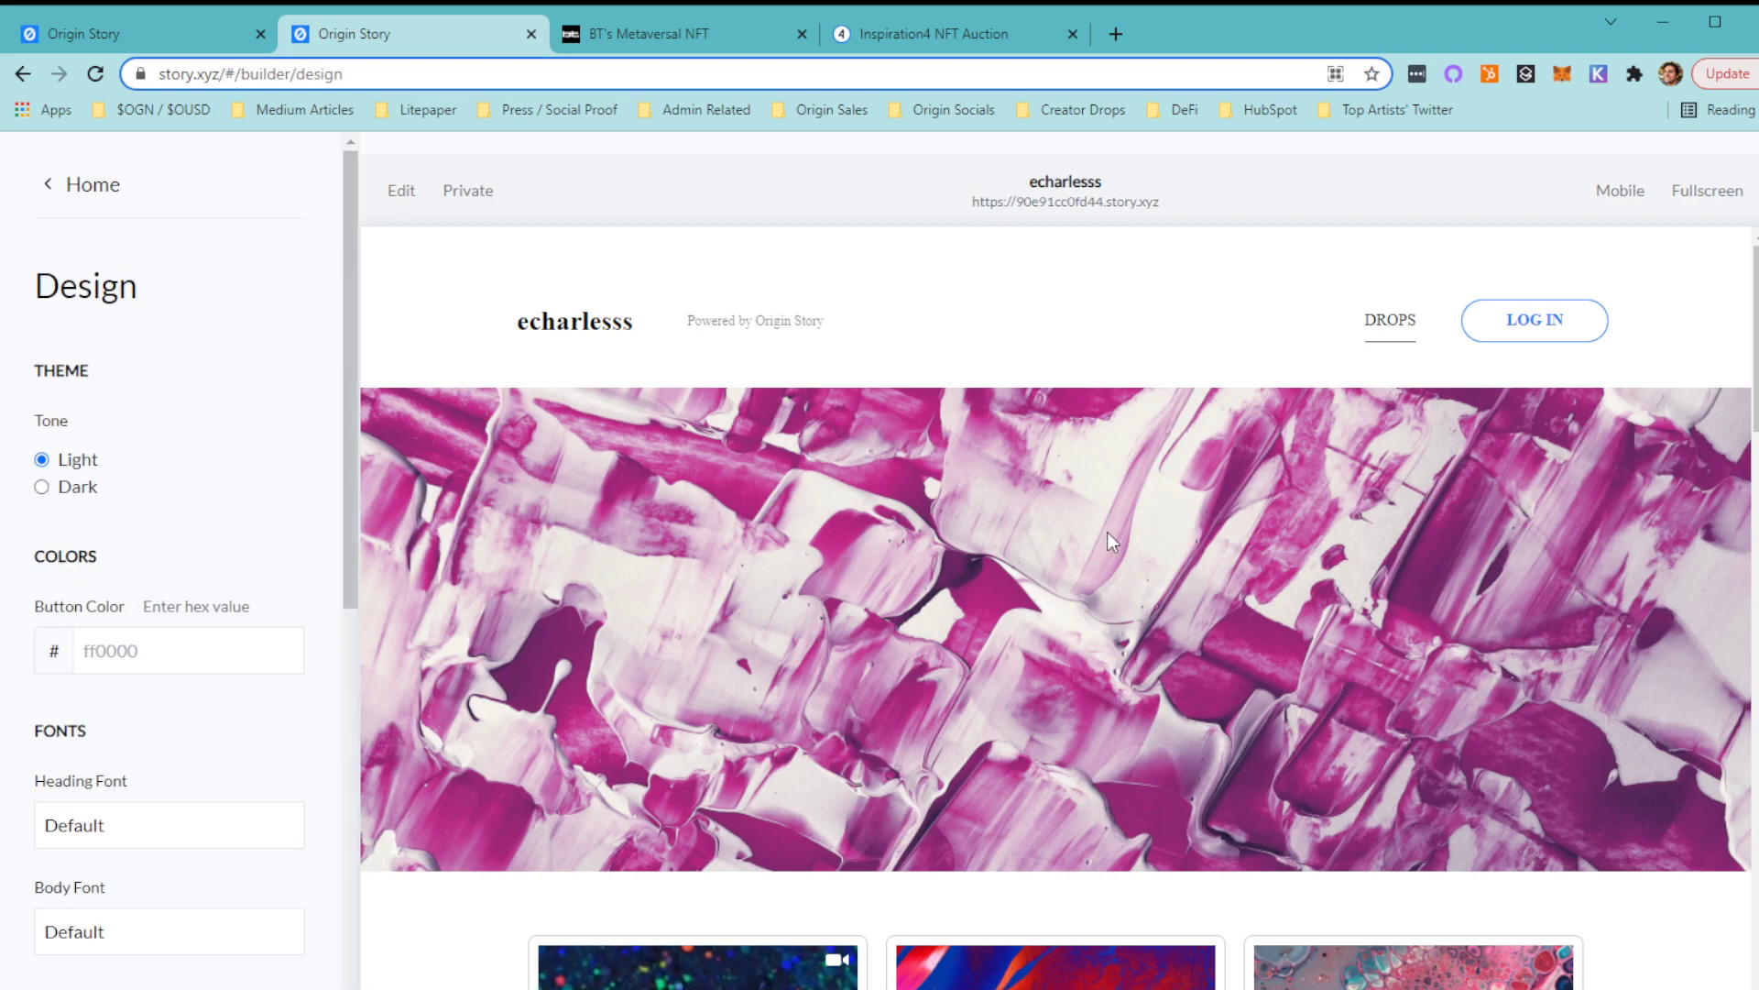
{"action": "scroll", "coordinate": [1109, 536], "scroll_direction": "down", "scroll_amount": 3}
{"action": "scroll", "coordinate": [1111, 540], "scroll_direction": "down", "scroll_amount": 8}
{"action": "scroll", "coordinate": [1109, 536], "scroll_direction": "up", "scroll_amount": 2}
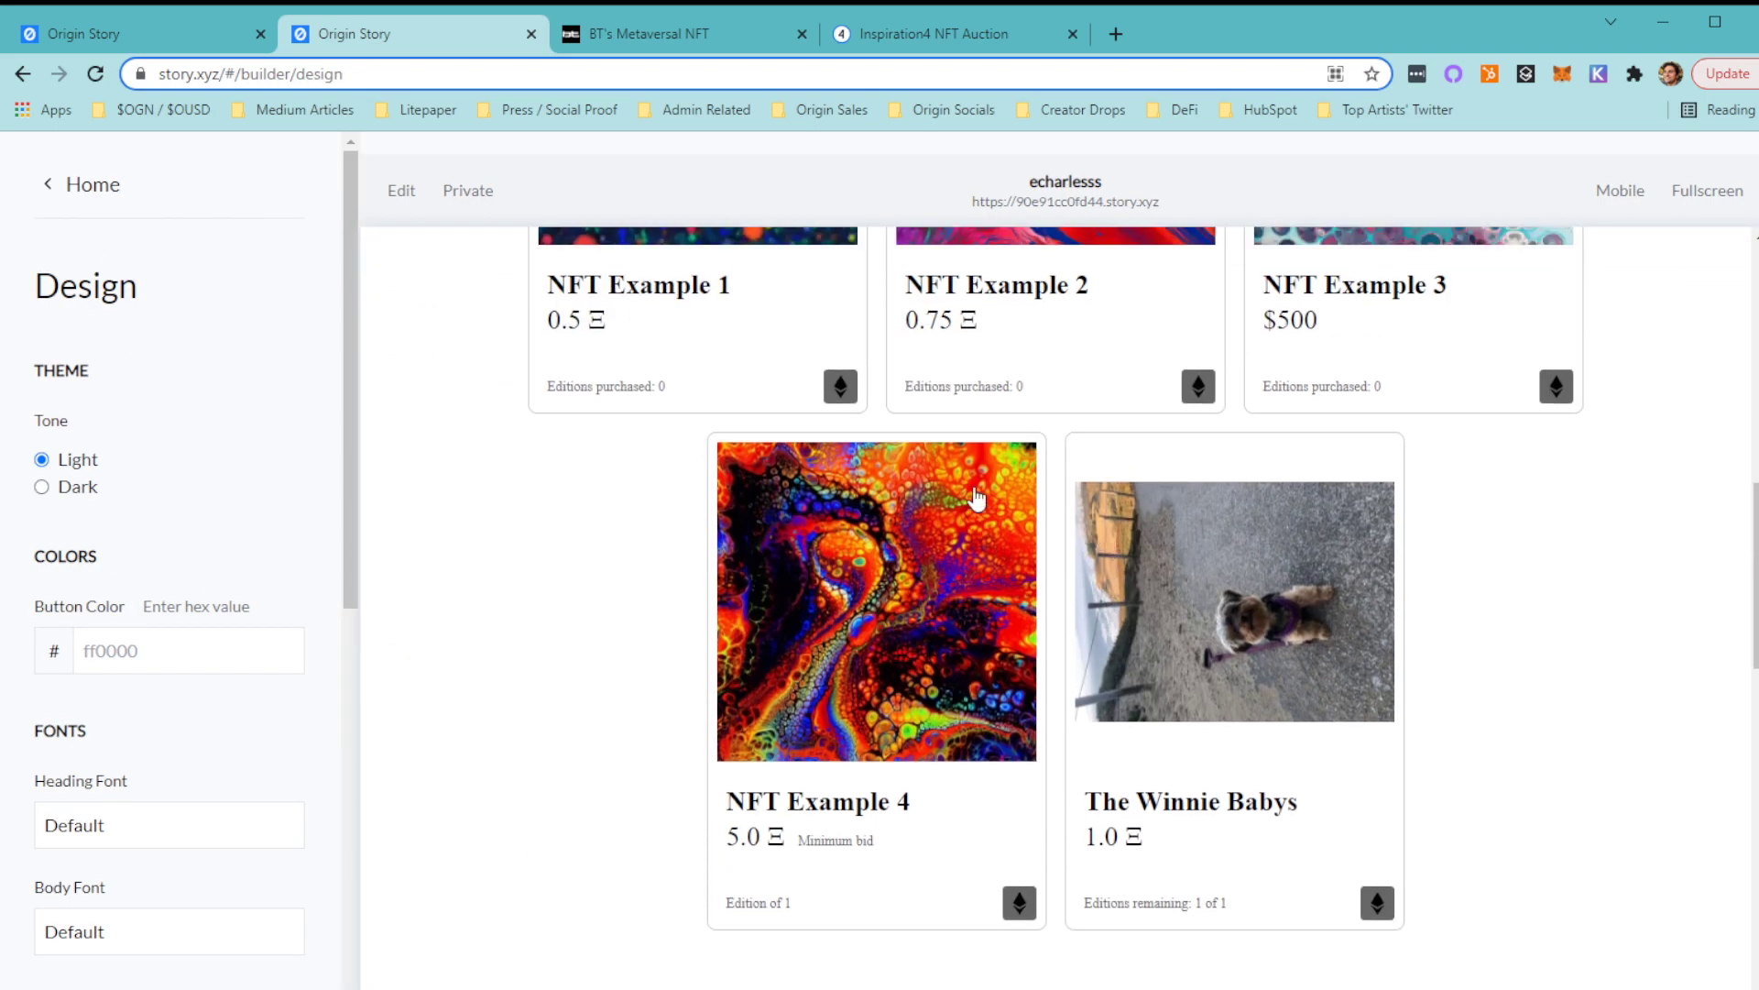
{"action": "left_click", "coordinate": [75, 500]}
{"action": "scroll", "coordinate": [542, 504], "scroll_direction": "down", "scroll_amount": 6}
{"action": "scroll", "coordinate": [531, 511], "scroll_direction": "up", "scroll_amount": 1}
{"action": "scroll", "coordinate": [161, 510], "scroll_direction": "down", "scroll_amount": 3}
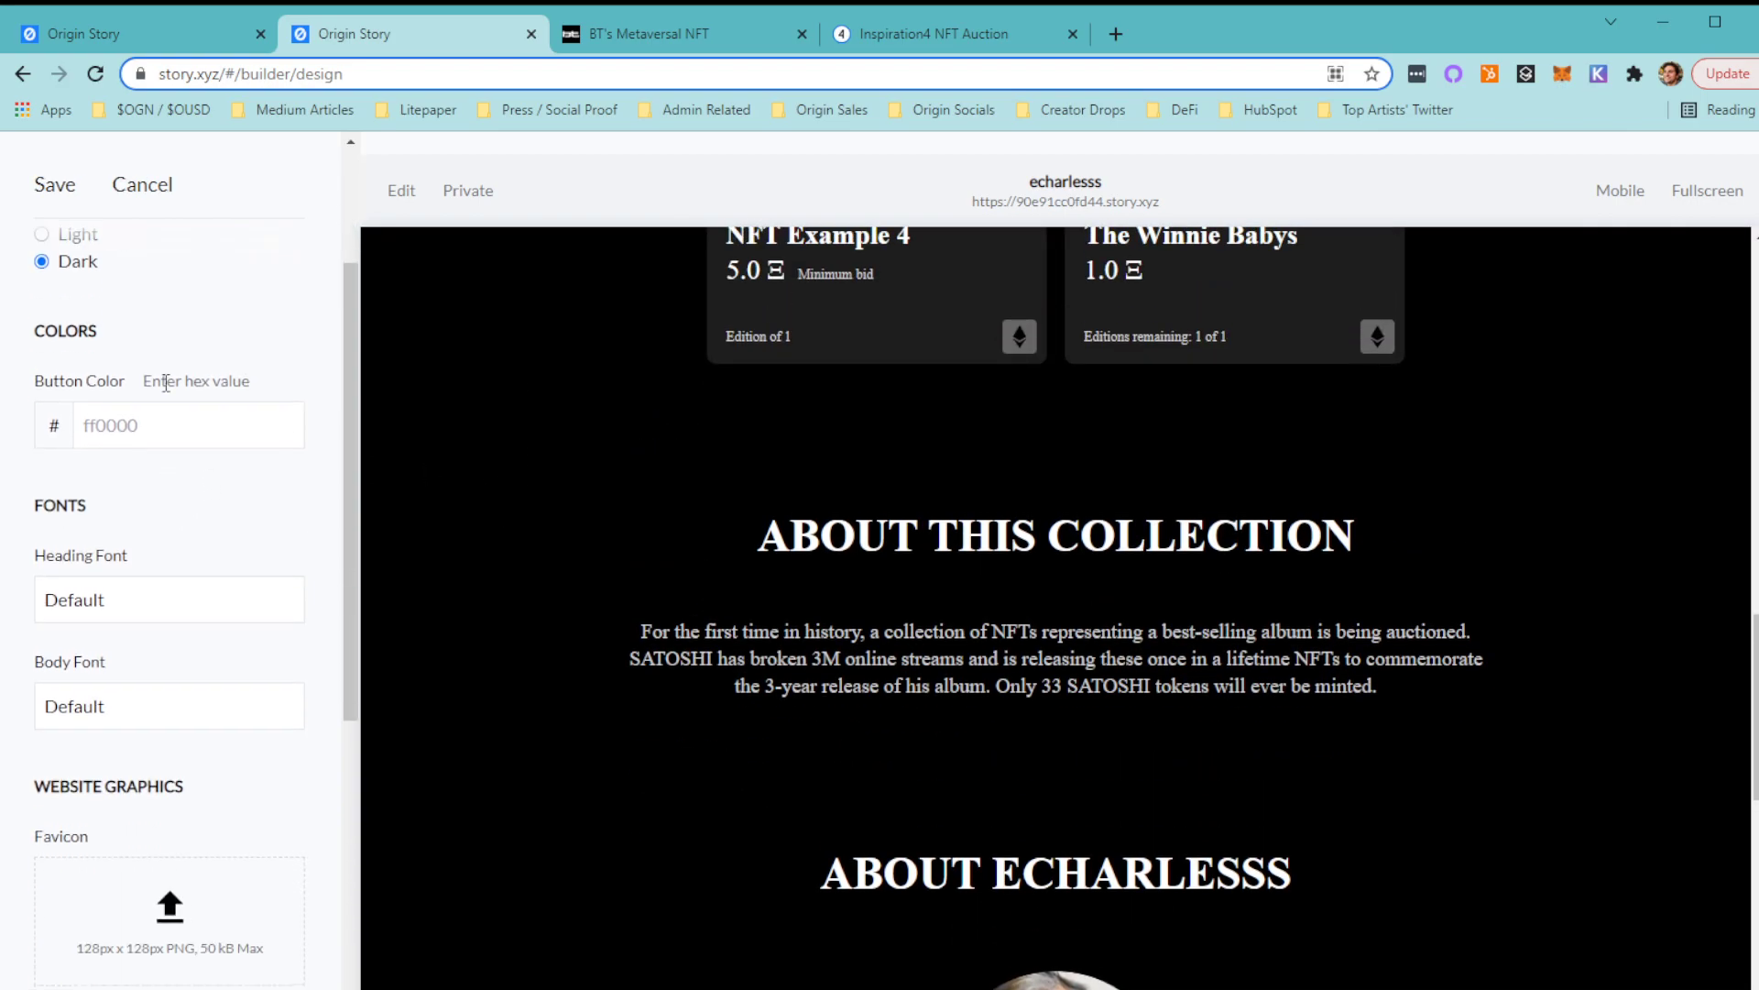
{"action": "scroll", "coordinate": [173, 406], "scroll_direction": "up", "scroll_amount": 3}
{"action": "scroll", "coordinate": [171, 400], "scroll_direction": "down", "scroll_amount": 3}
{"action": "scroll", "coordinate": [932, 466], "scroll_direction": "down", "scroll_amount": 5}
{"action": "scroll", "coordinate": [932, 468], "scroll_direction": "down", "scroll_amount": 2}
{"action": "scroll", "coordinate": [932, 468], "scroll_direction": "up", "scroll_amount": 5}
Set both the heading font and the body font of the storefront to Lato.
{"action": "left_click", "coordinate": [184, 601]}
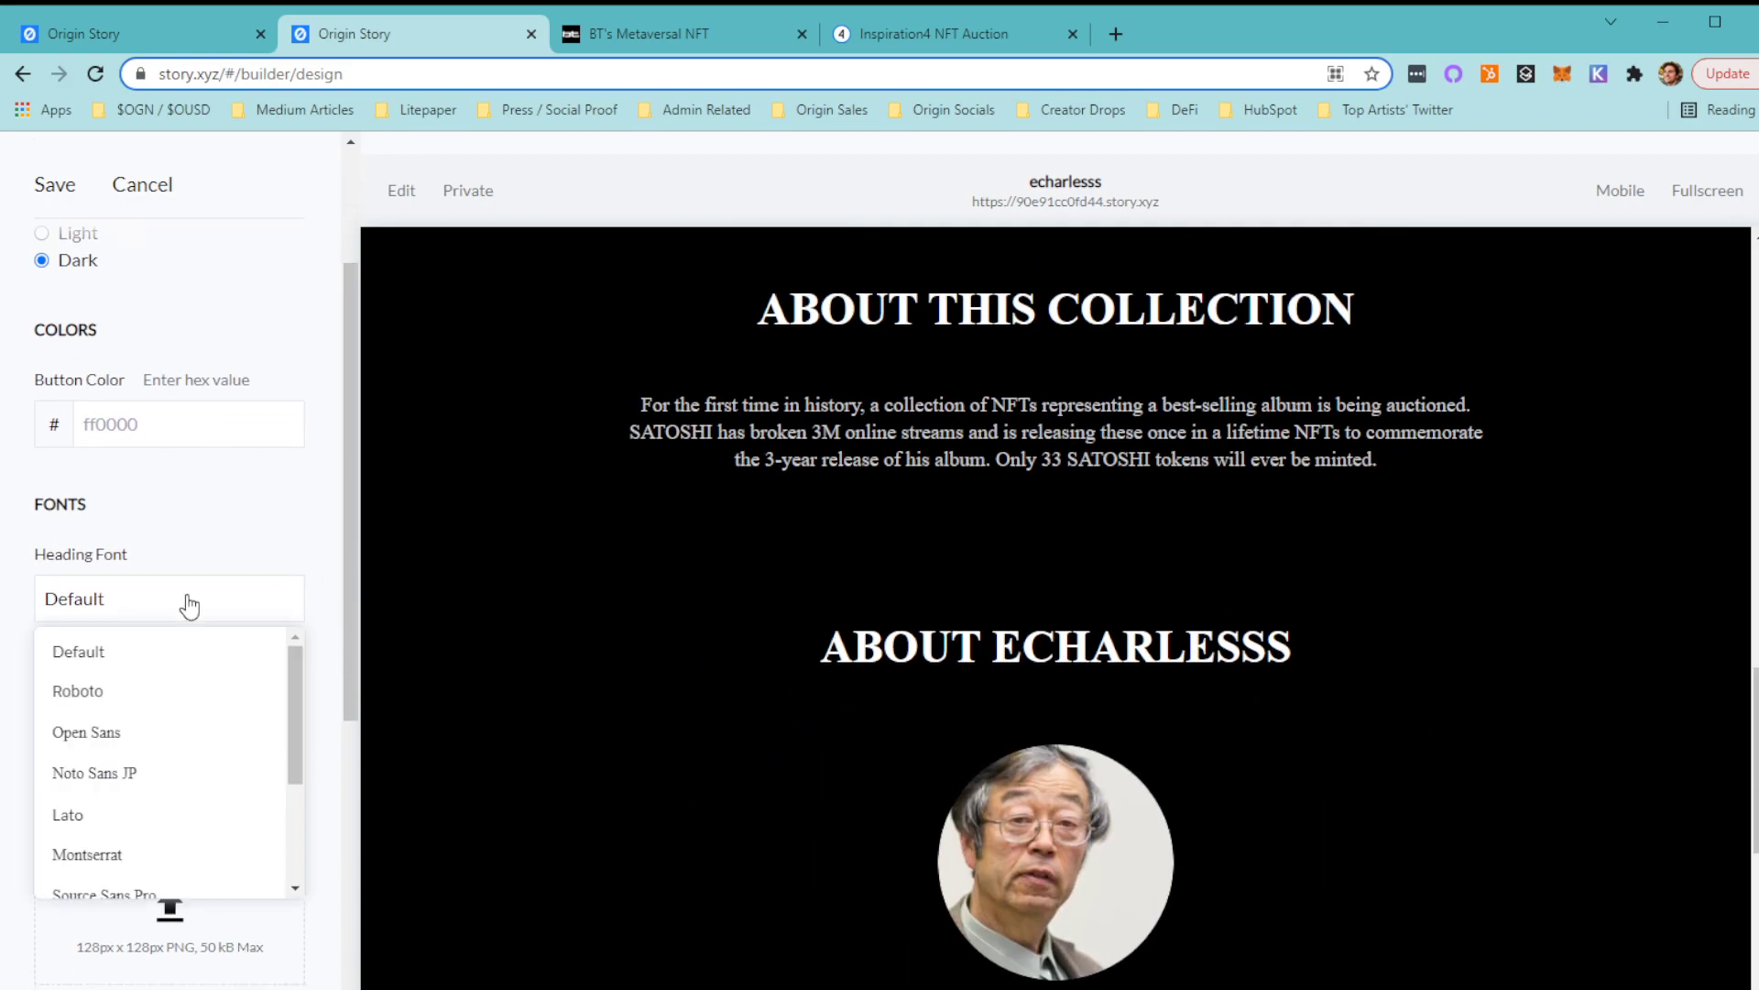
{"action": "left_click", "coordinate": [137, 810]}
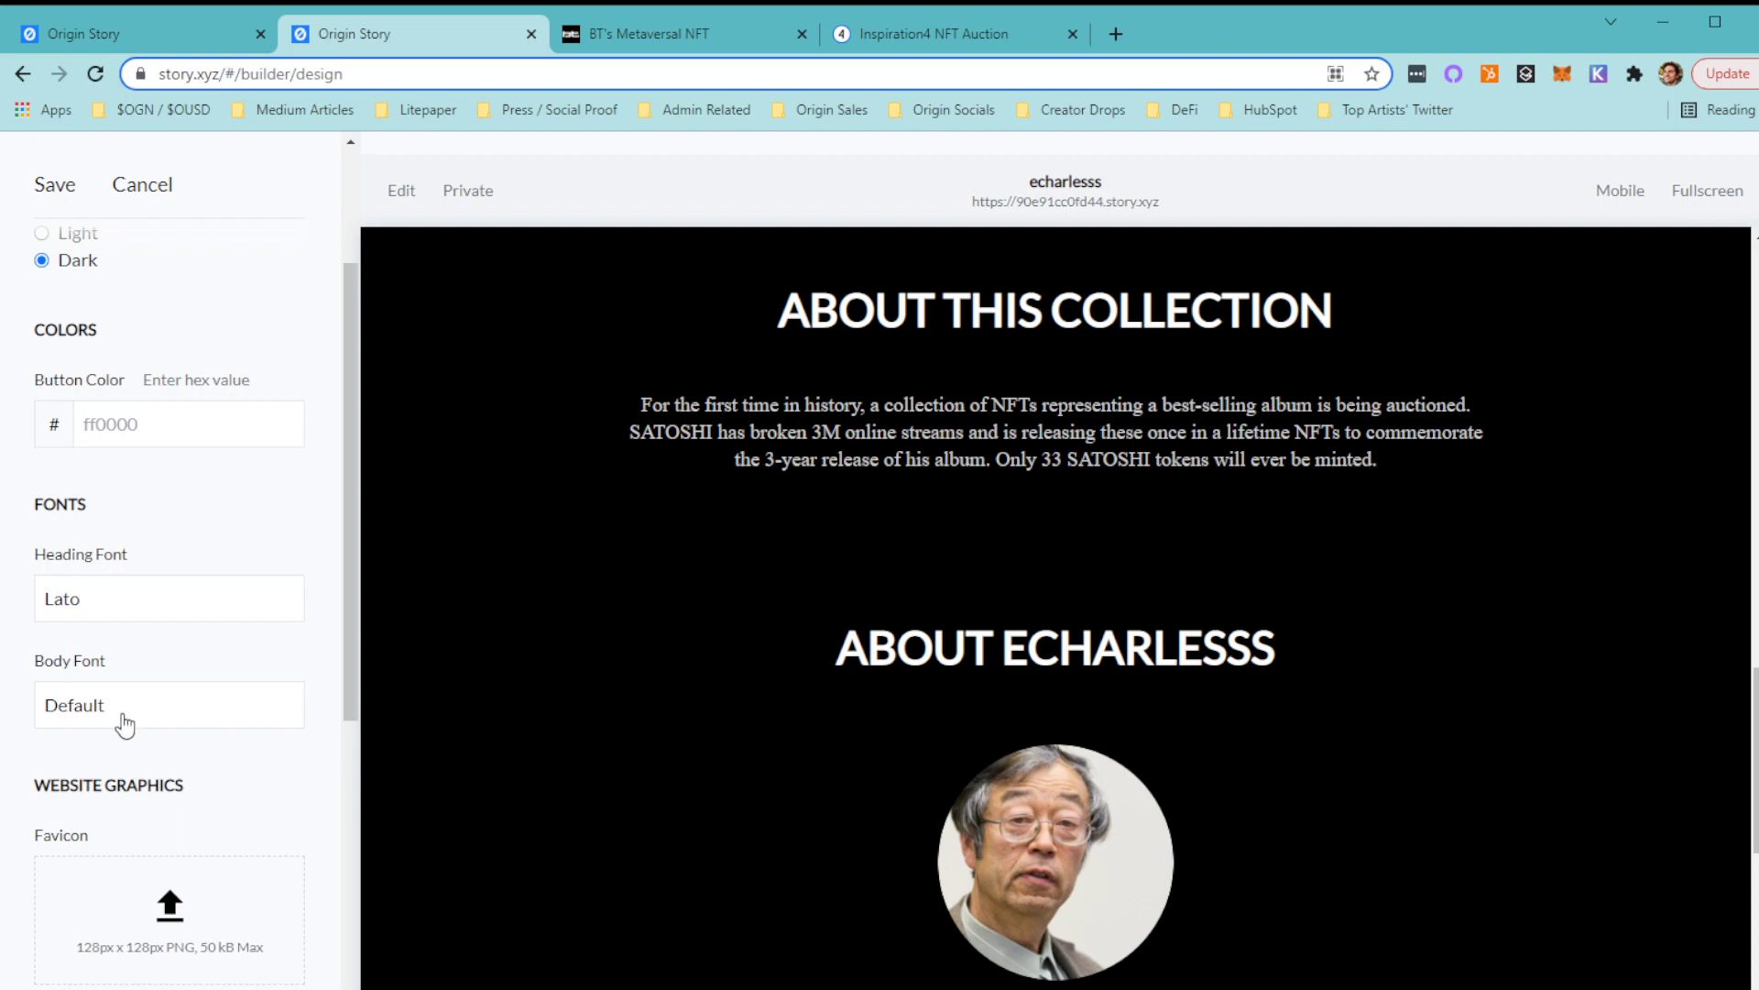
{"action": "left_click", "coordinate": [125, 724]}
{"action": "left_click", "coordinate": [67, 921]}
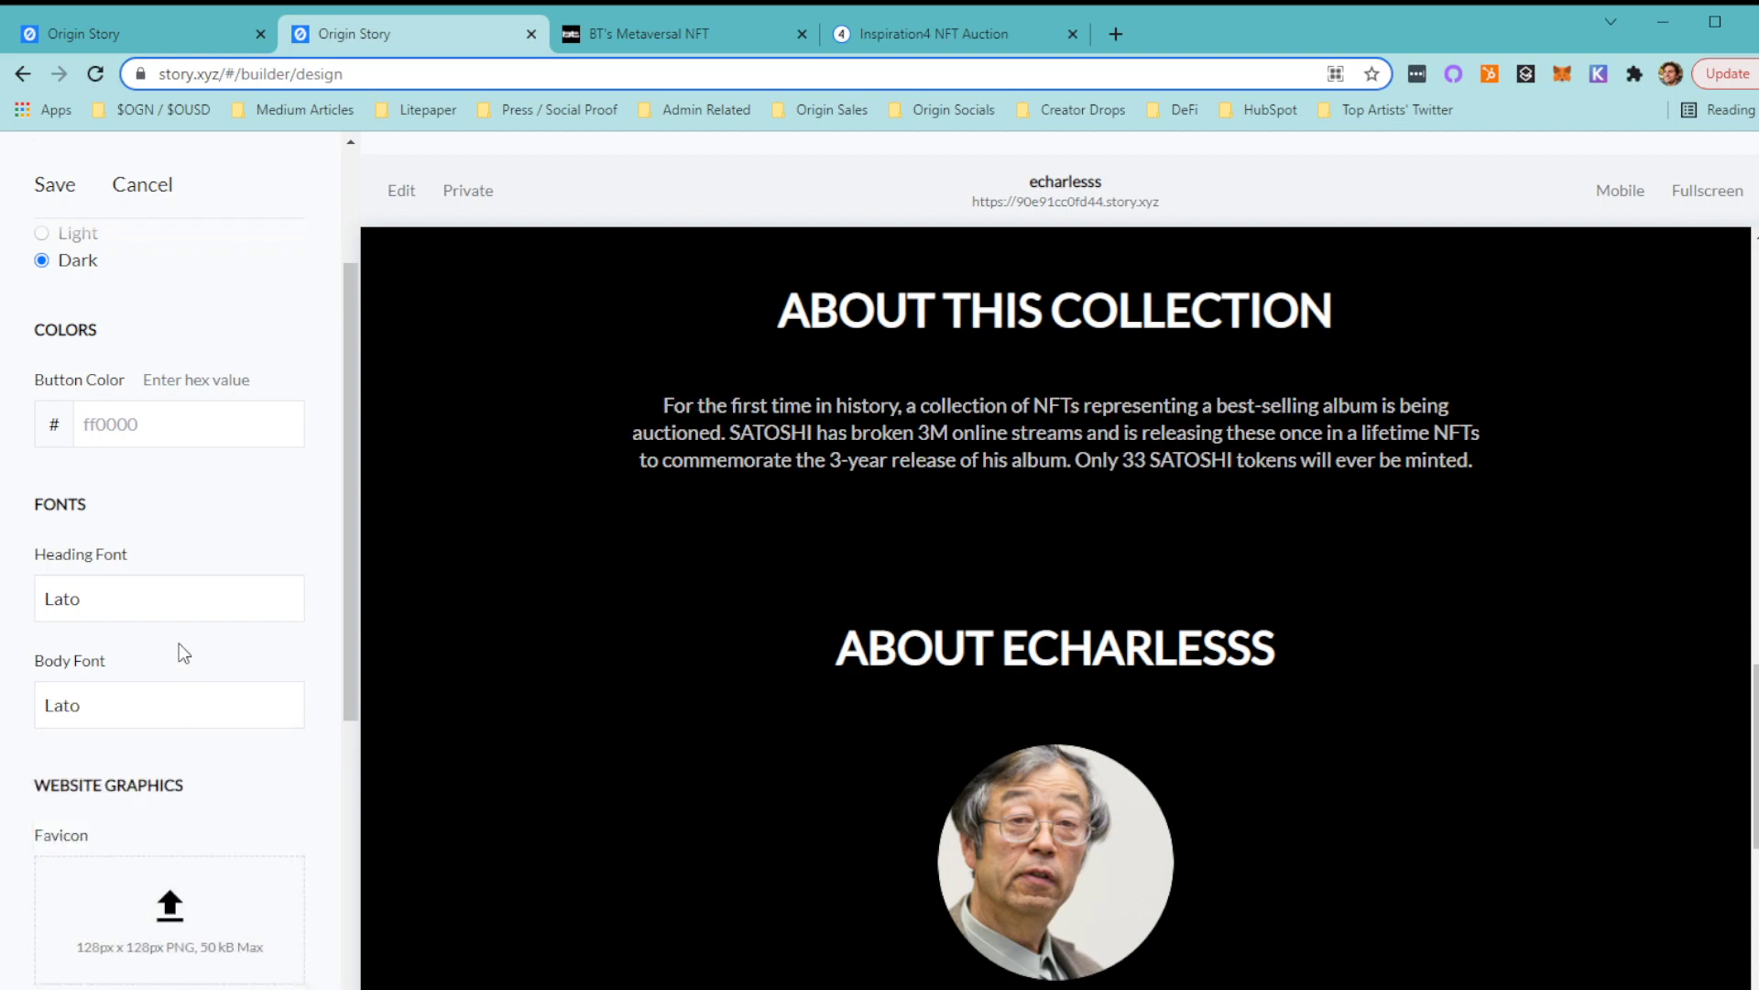
Review the website graphics and social image upload fields, discard the unsaved design changes, and return to the main menu.
{"action": "scroll", "coordinate": [174, 646], "scroll_direction": "down", "scroll_amount": 7}
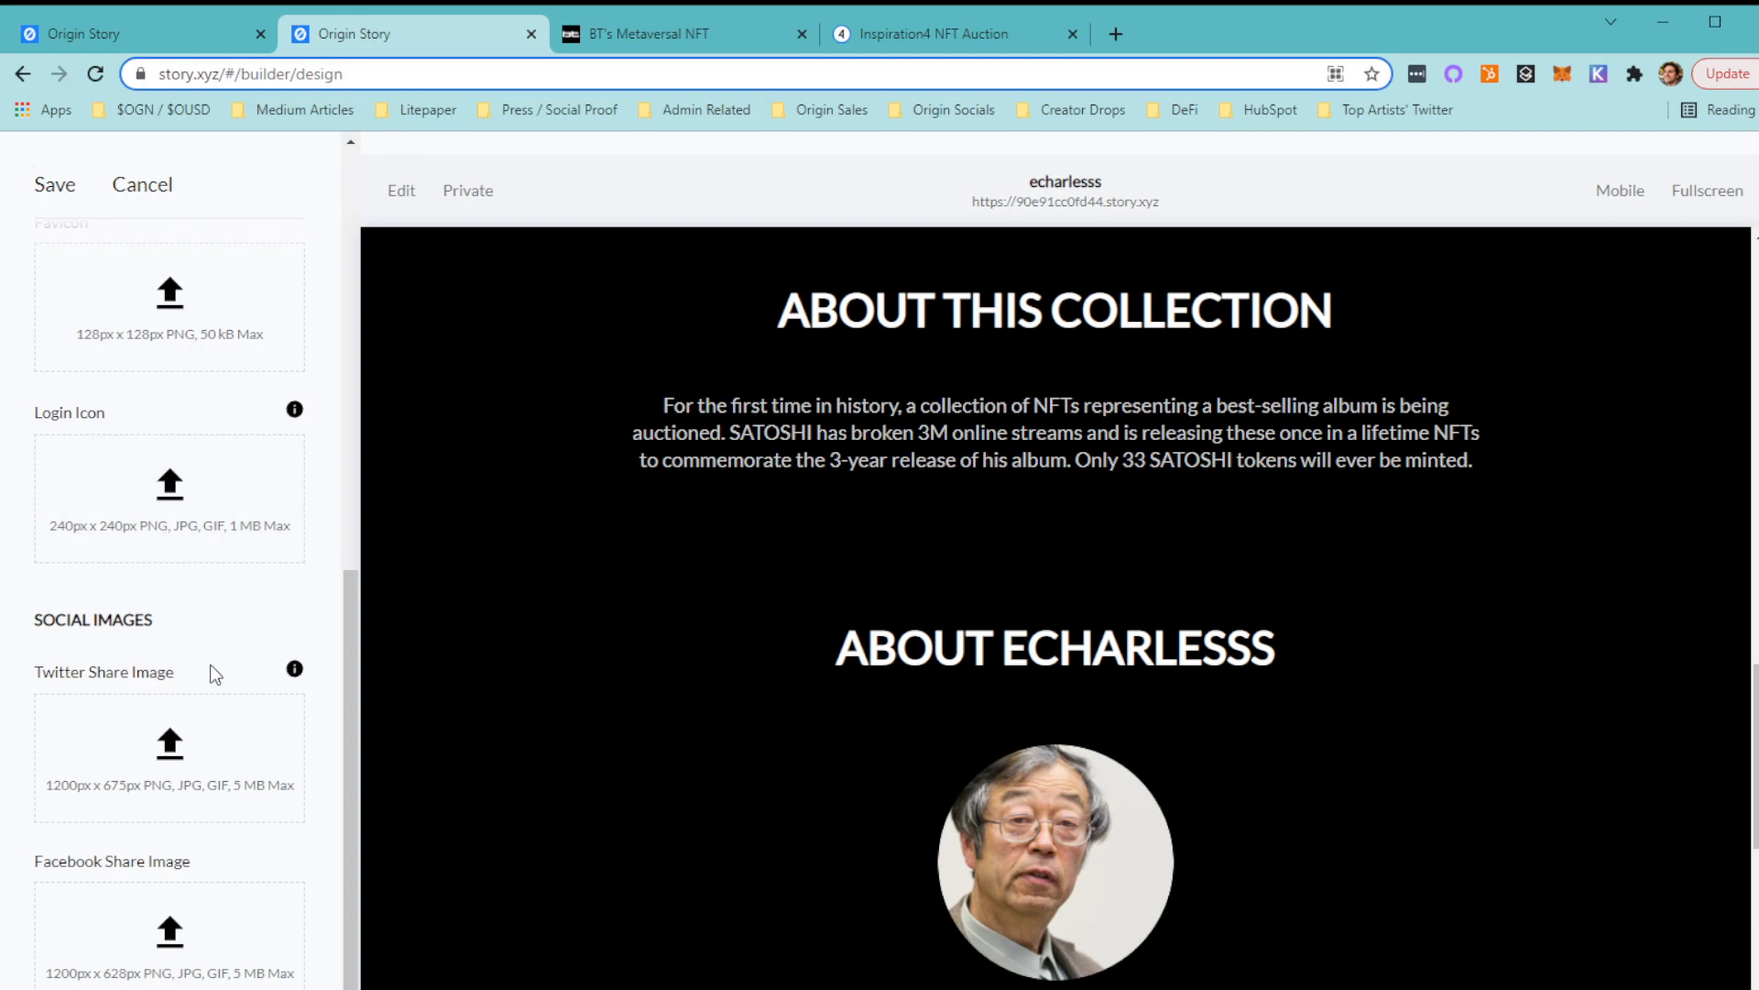
{"action": "scroll", "coordinate": [237, 713], "scroll_direction": "up", "scroll_amount": 8}
{"action": "scroll", "coordinate": [1054, 728], "scroll_direction": "up", "scroll_amount": 10}
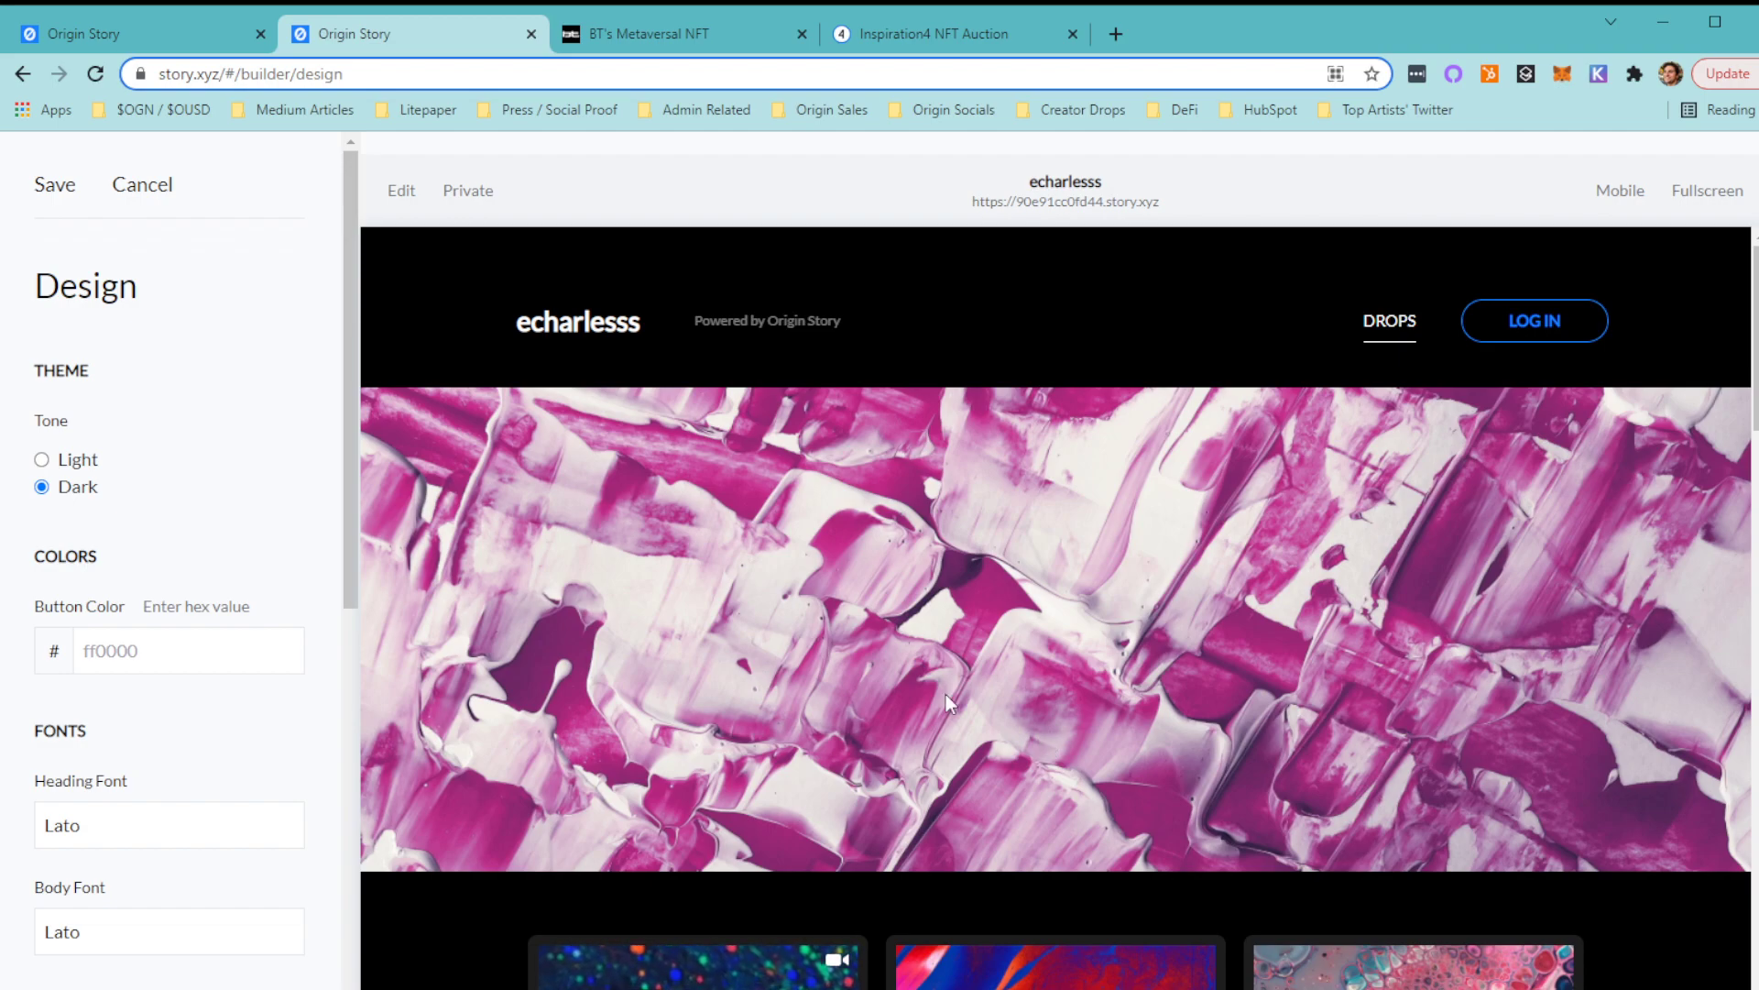
{"action": "left_click", "coordinate": [135, 184]}
{"action": "left_click", "coordinate": [92, 184]}
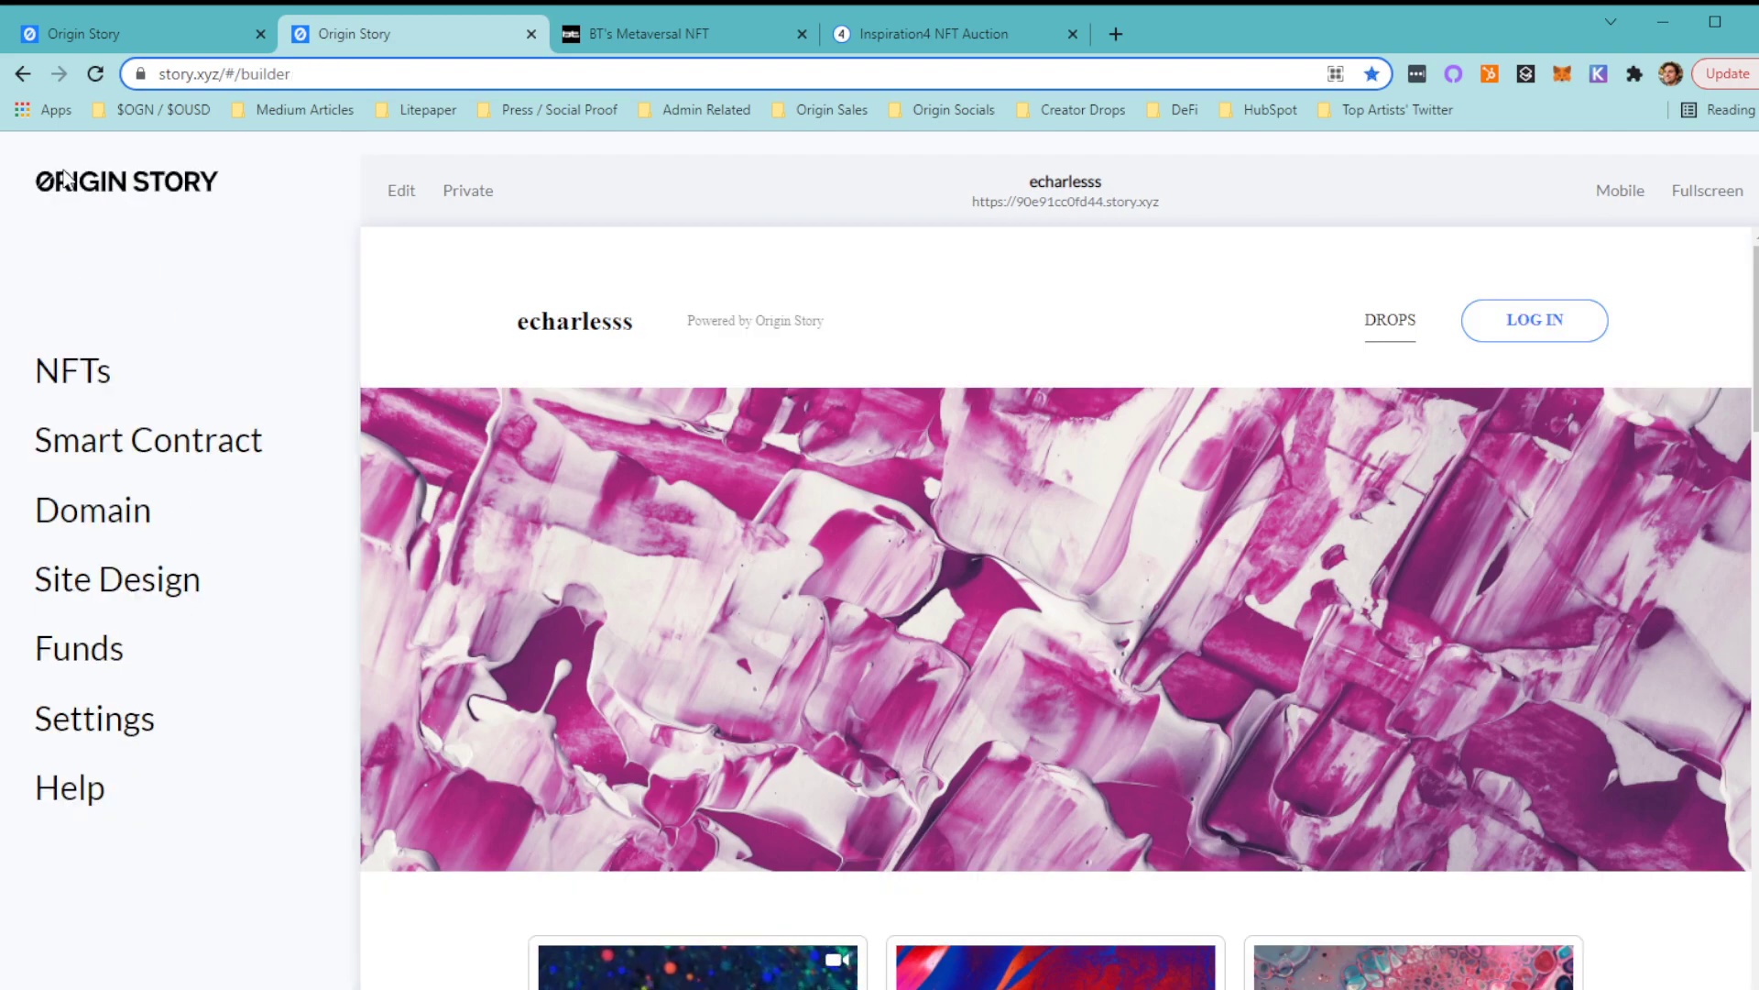
Open the Funds page and review the ETH balance, withdrawal and sales report options alongside the listed NFTs.
{"action": "left_click", "coordinate": [108, 650]}
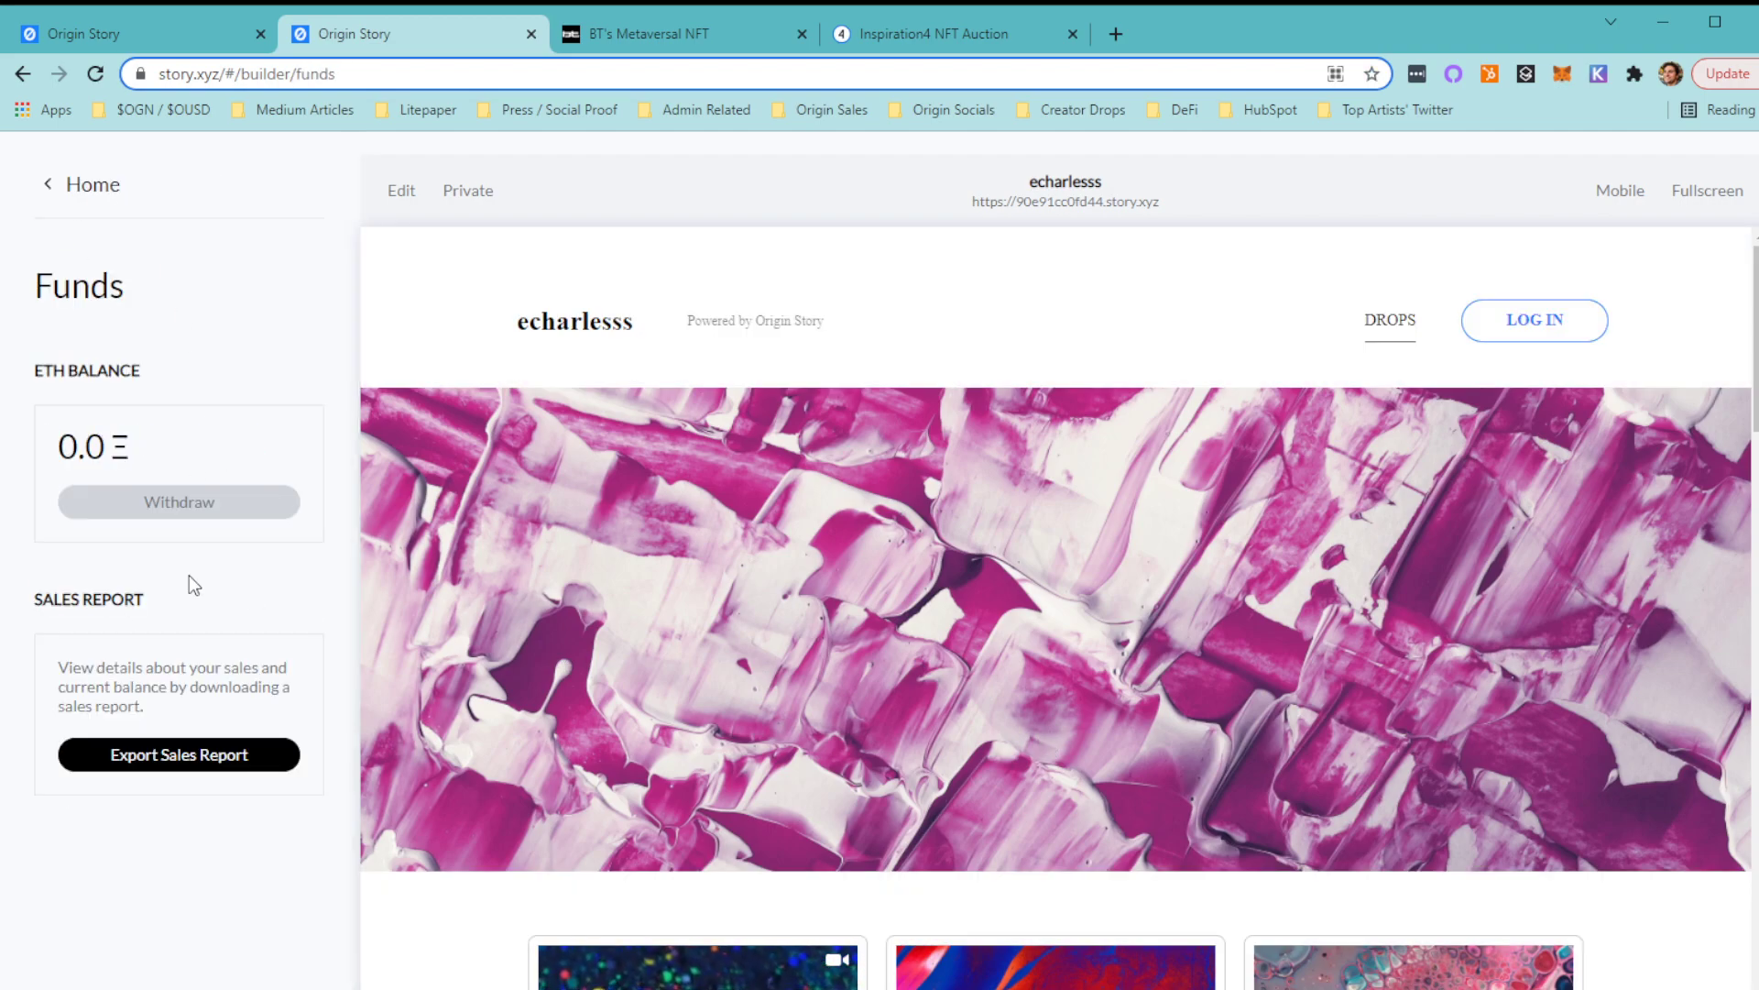
{"action": "scroll", "coordinate": [936, 729], "scroll_direction": "down", "scroll_amount": 4}
{"action": "scroll", "coordinate": [936, 738], "scroll_direction": "down", "scroll_amount": 3}
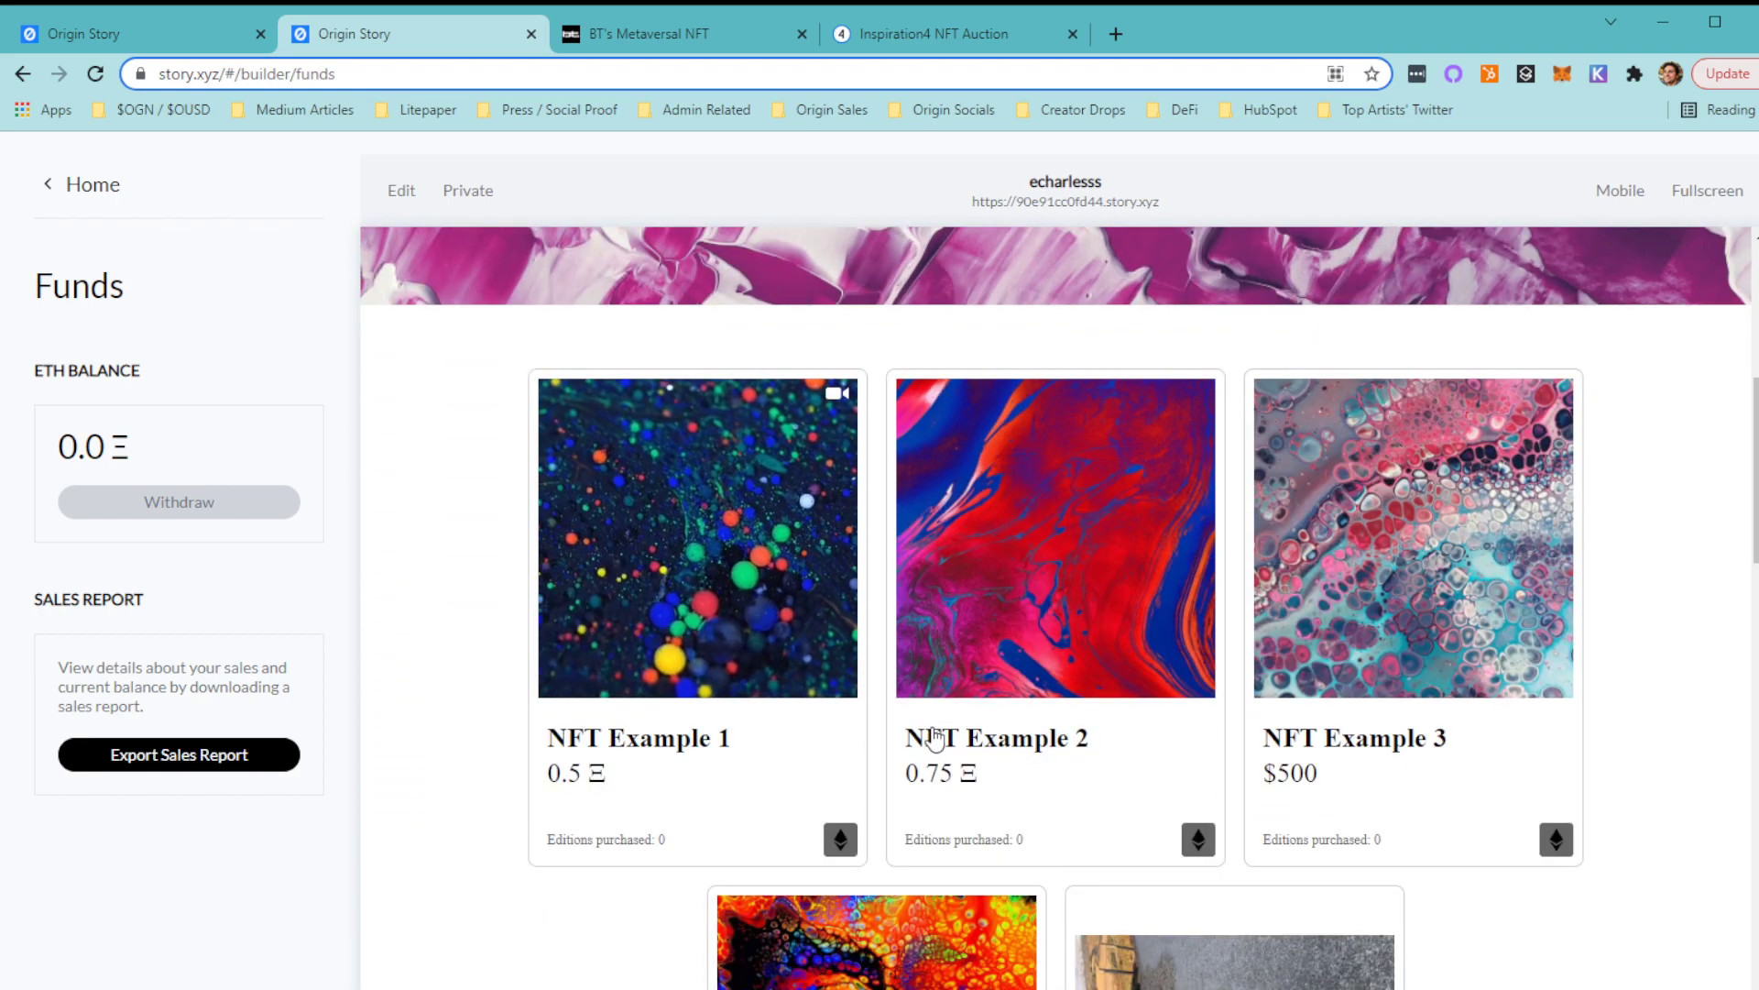
{"action": "scroll", "coordinate": [911, 727], "scroll_direction": "up", "scroll_amount": 1}
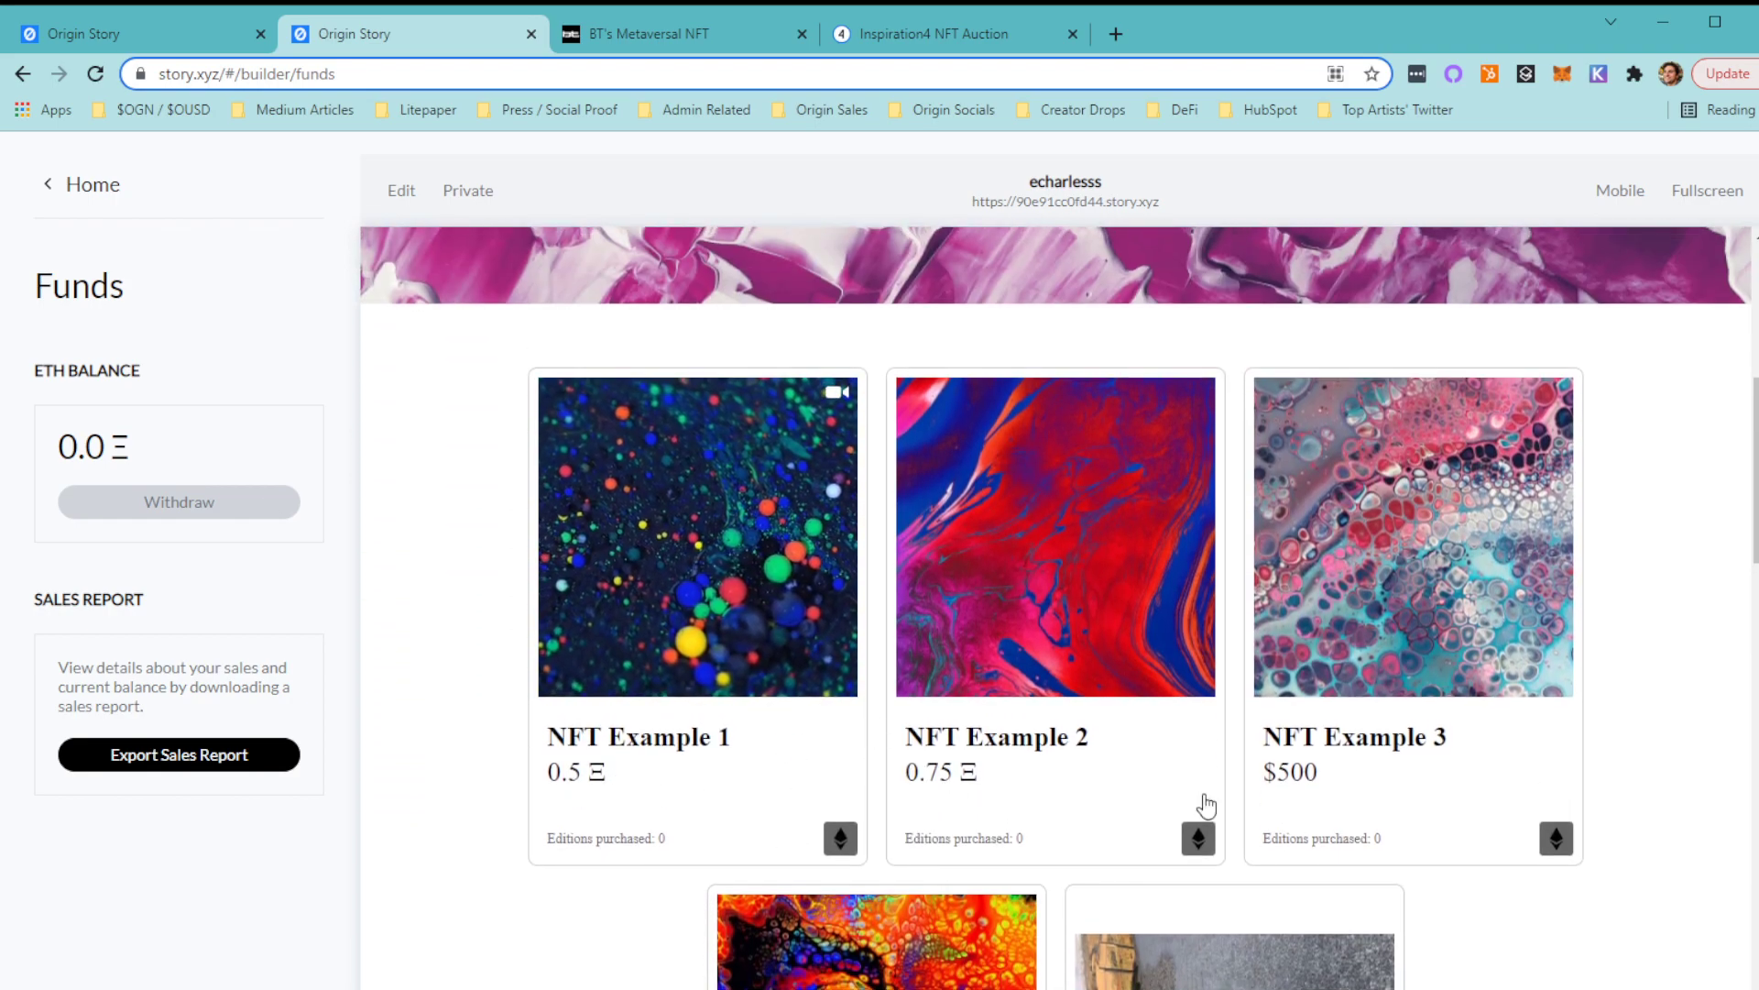
{"action": "scroll", "coordinate": [1206, 813], "scroll_direction": "down", "scroll_amount": 5}
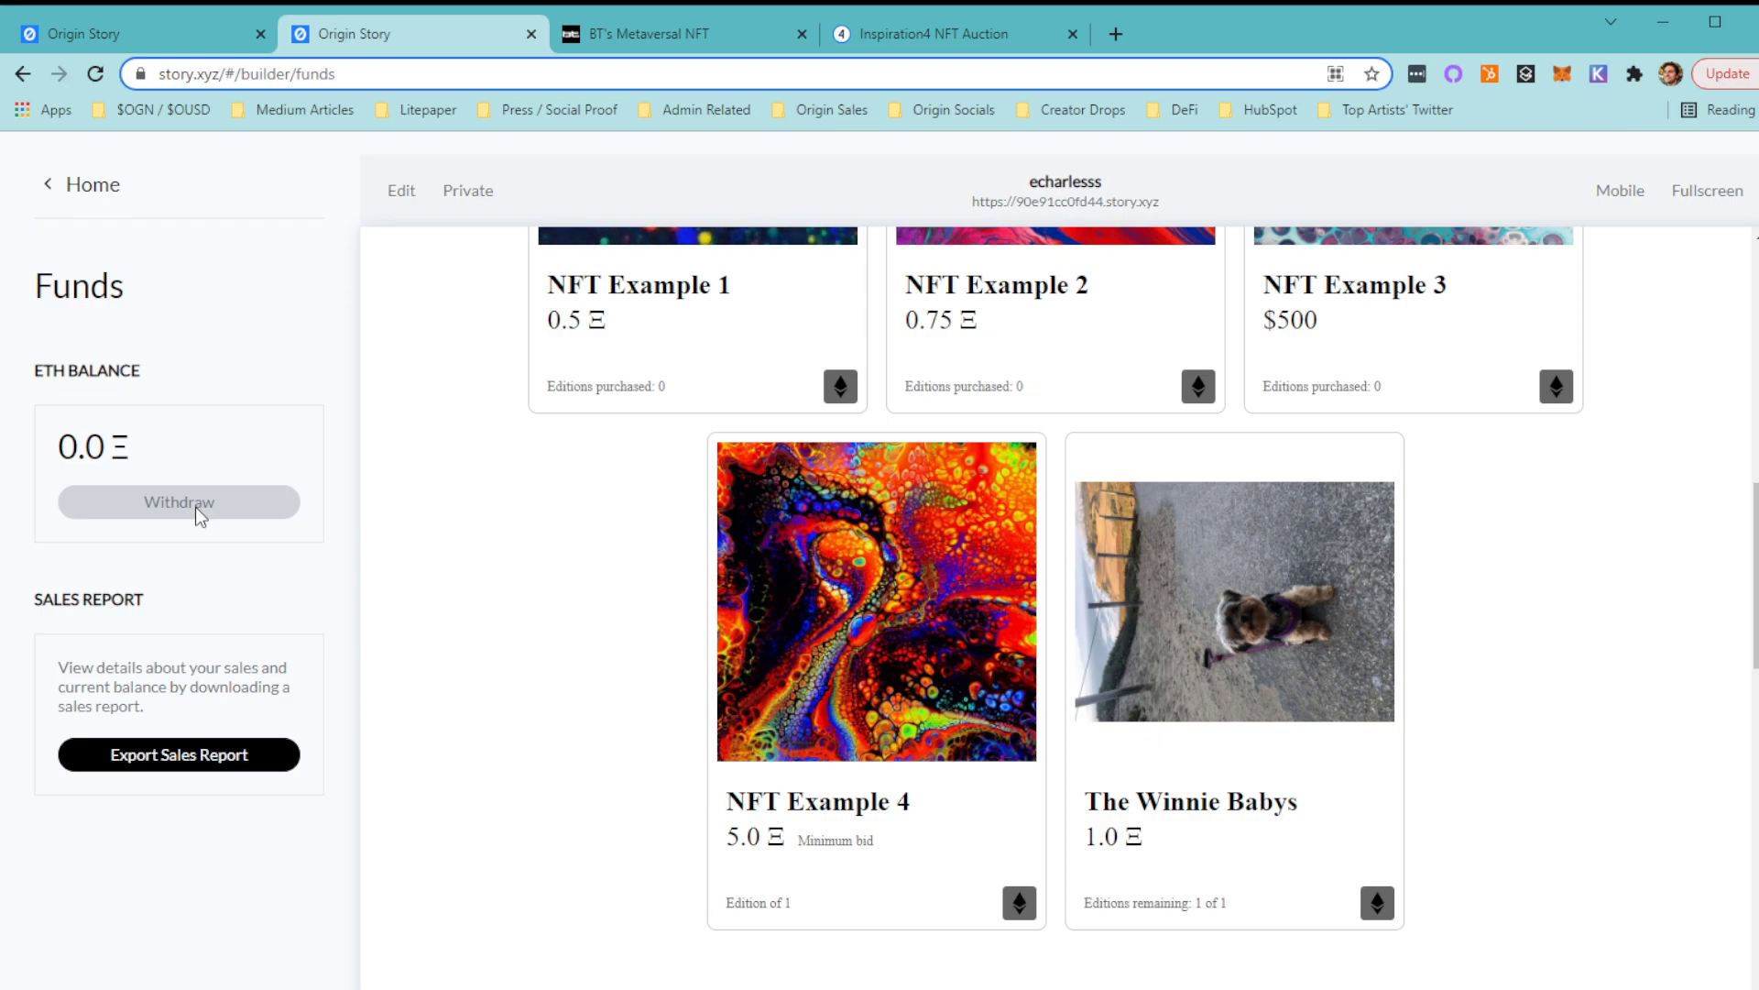
Open the site's general Settings from the main menu and examine the site info, HTML title and HTML description fields.
{"action": "left_click", "coordinate": [85, 193]}
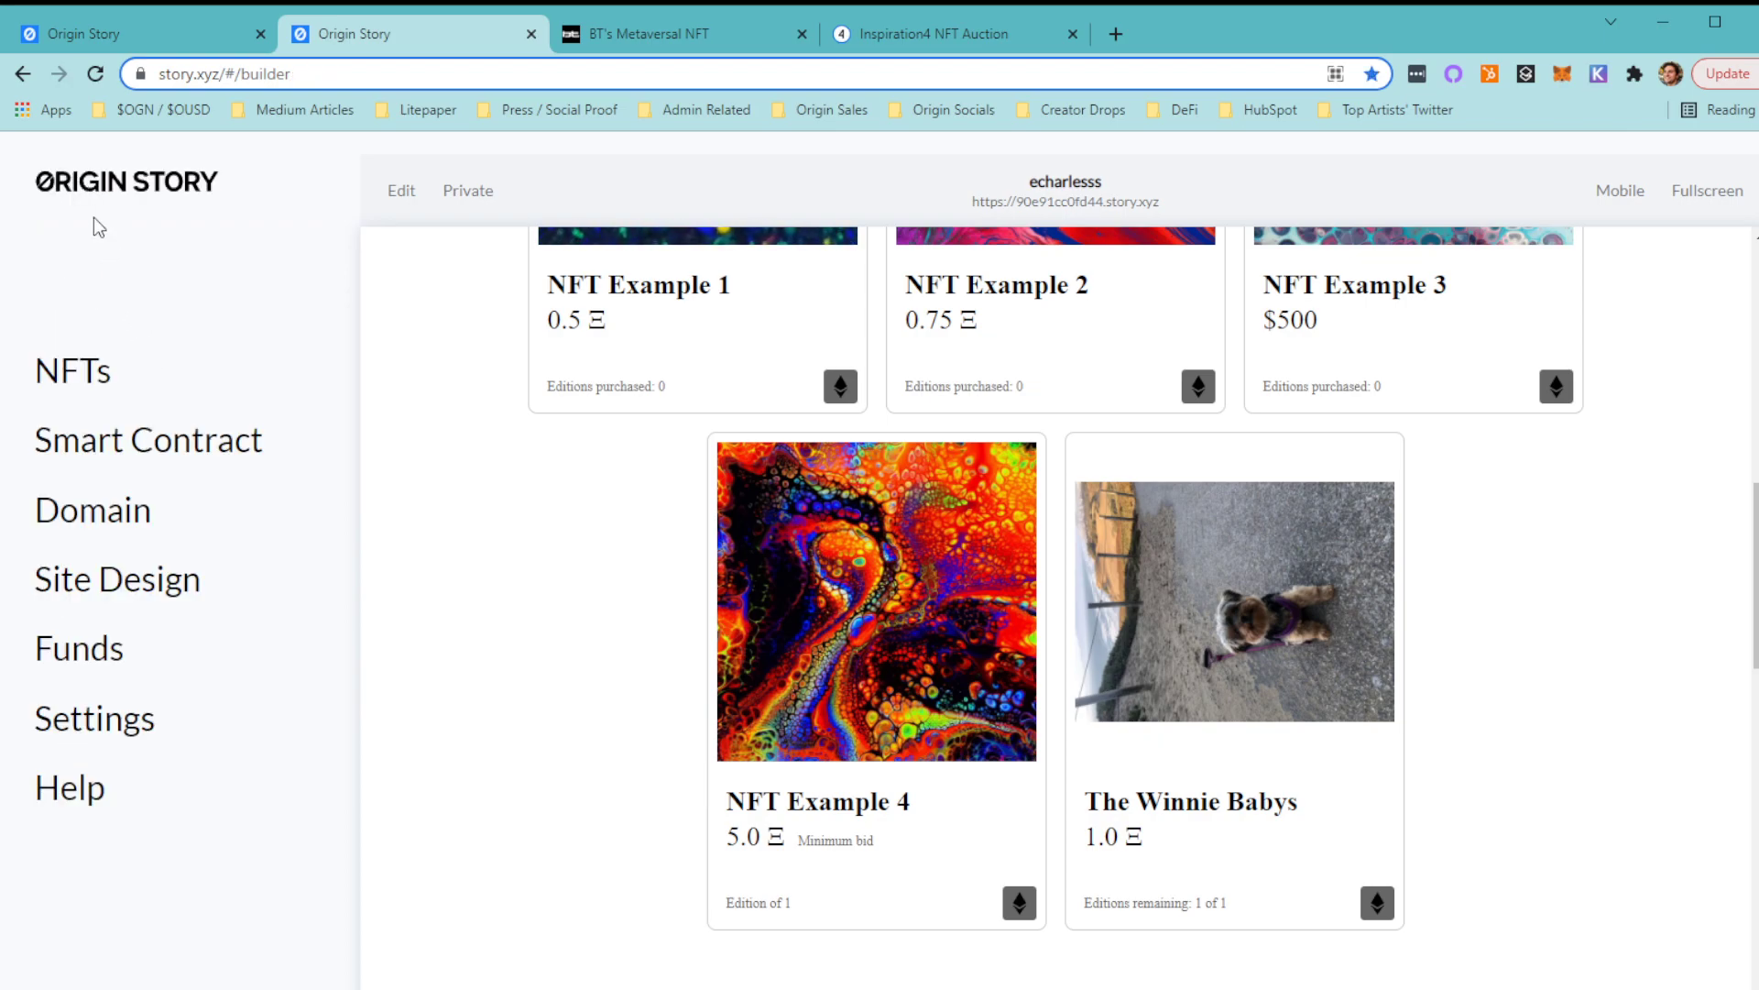
{"action": "left_click", "coordinate": [129, 726]}
{"action": "scroll", "coordinate": [640, 721], "scroll_direction": "up", "scroll_amount": 8}
{"action": "scroll", "coordinate": [573, 724], "scroll_direction": "down", "scroll_amount": 7}
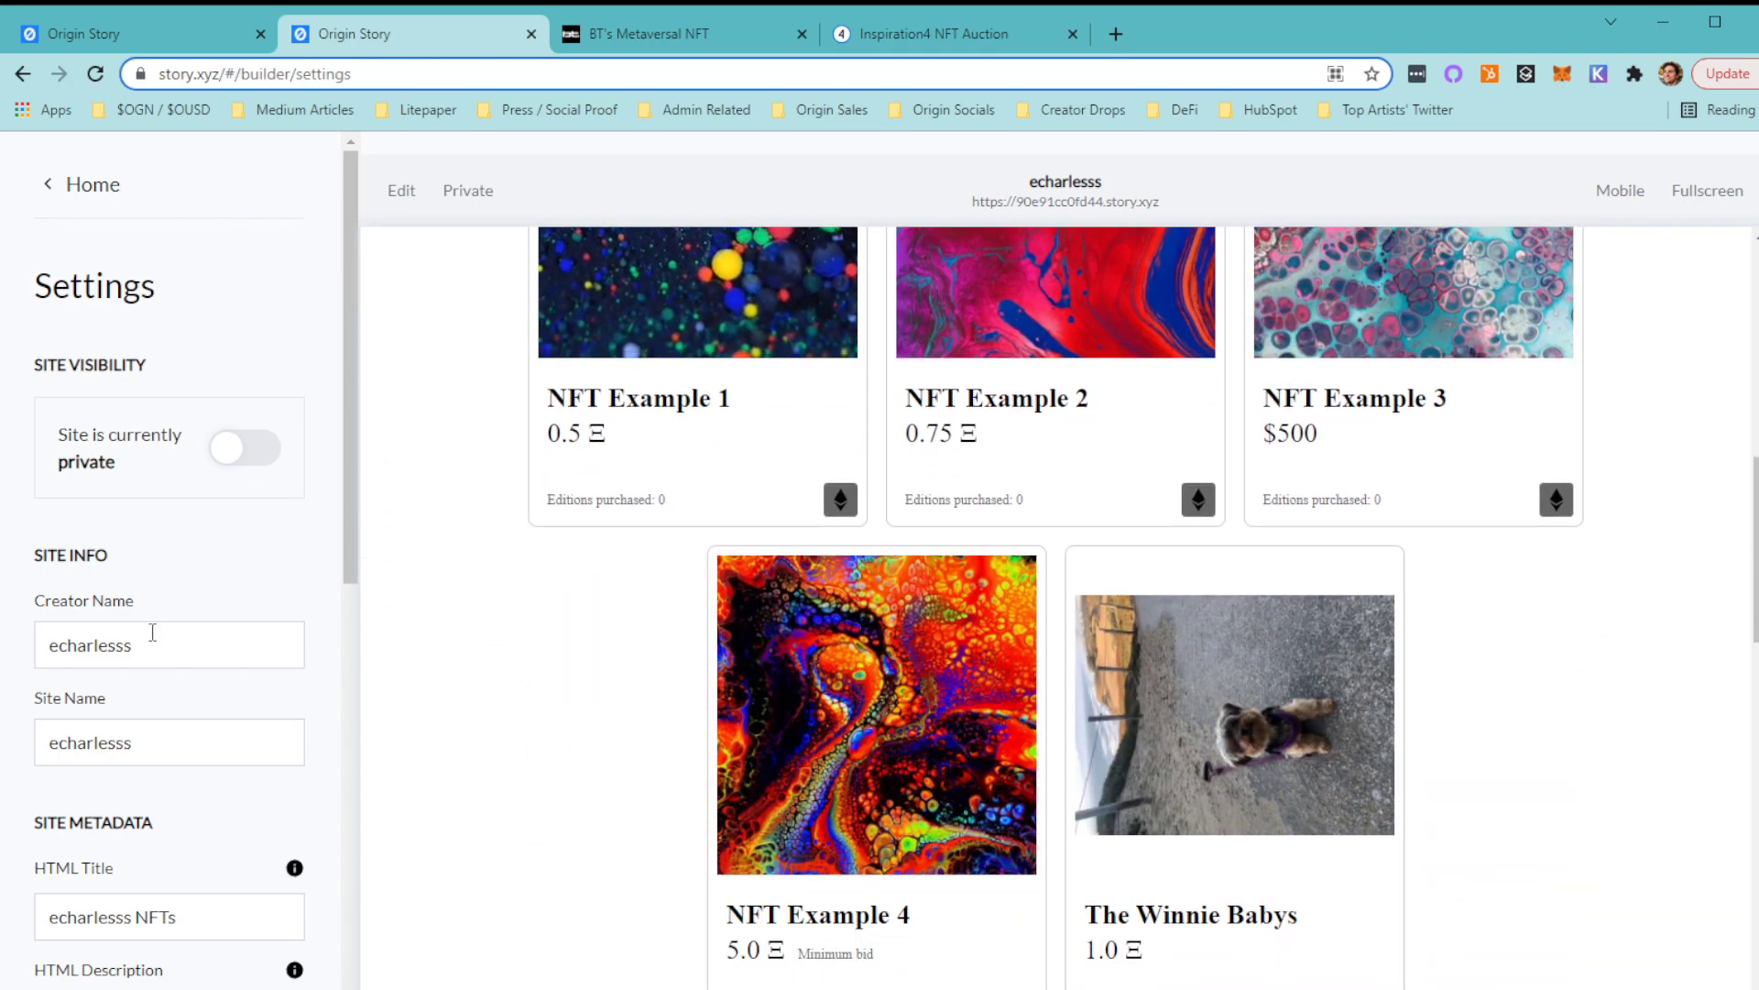
{"action": "scroll", "coordinate": [152, 524], "scroll_direction": "down", "scroll_amount": 3}
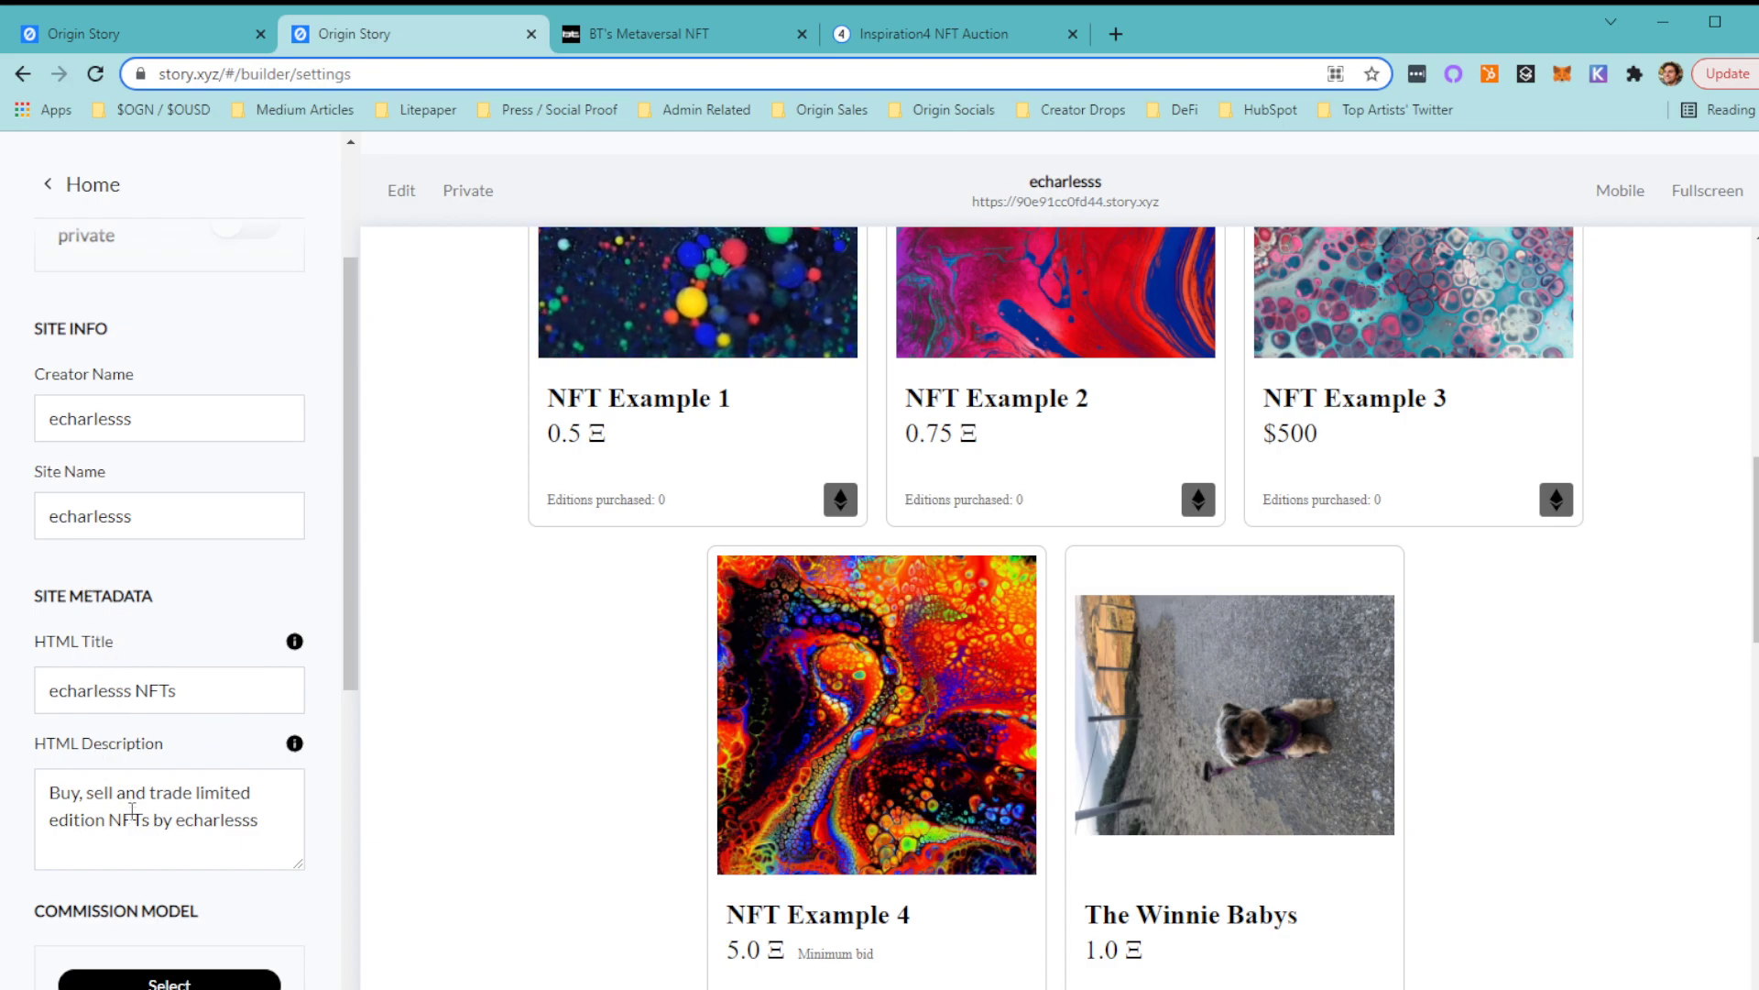
{"action": "left_click_drag", "start_coordinate": [195, 694], "coordinate": [13, 696]}
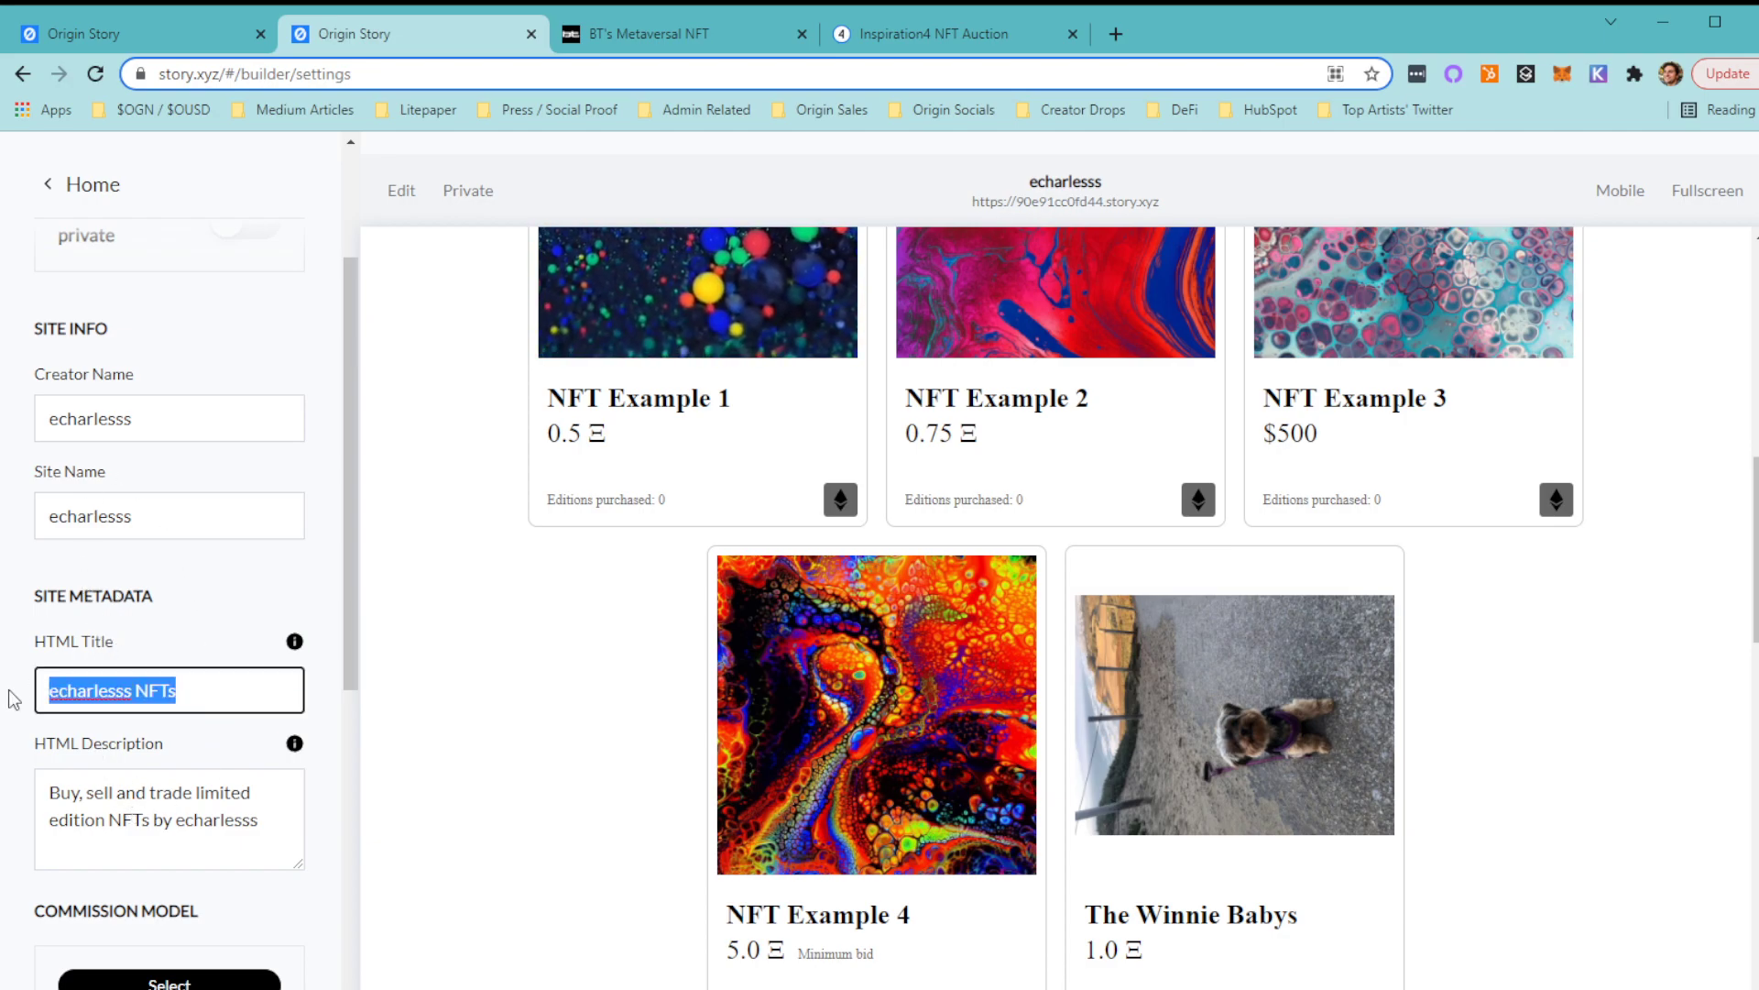
{"action": "left_click_drag", "start_coordinate": [264, 821], "coordinate": [37, 783]}
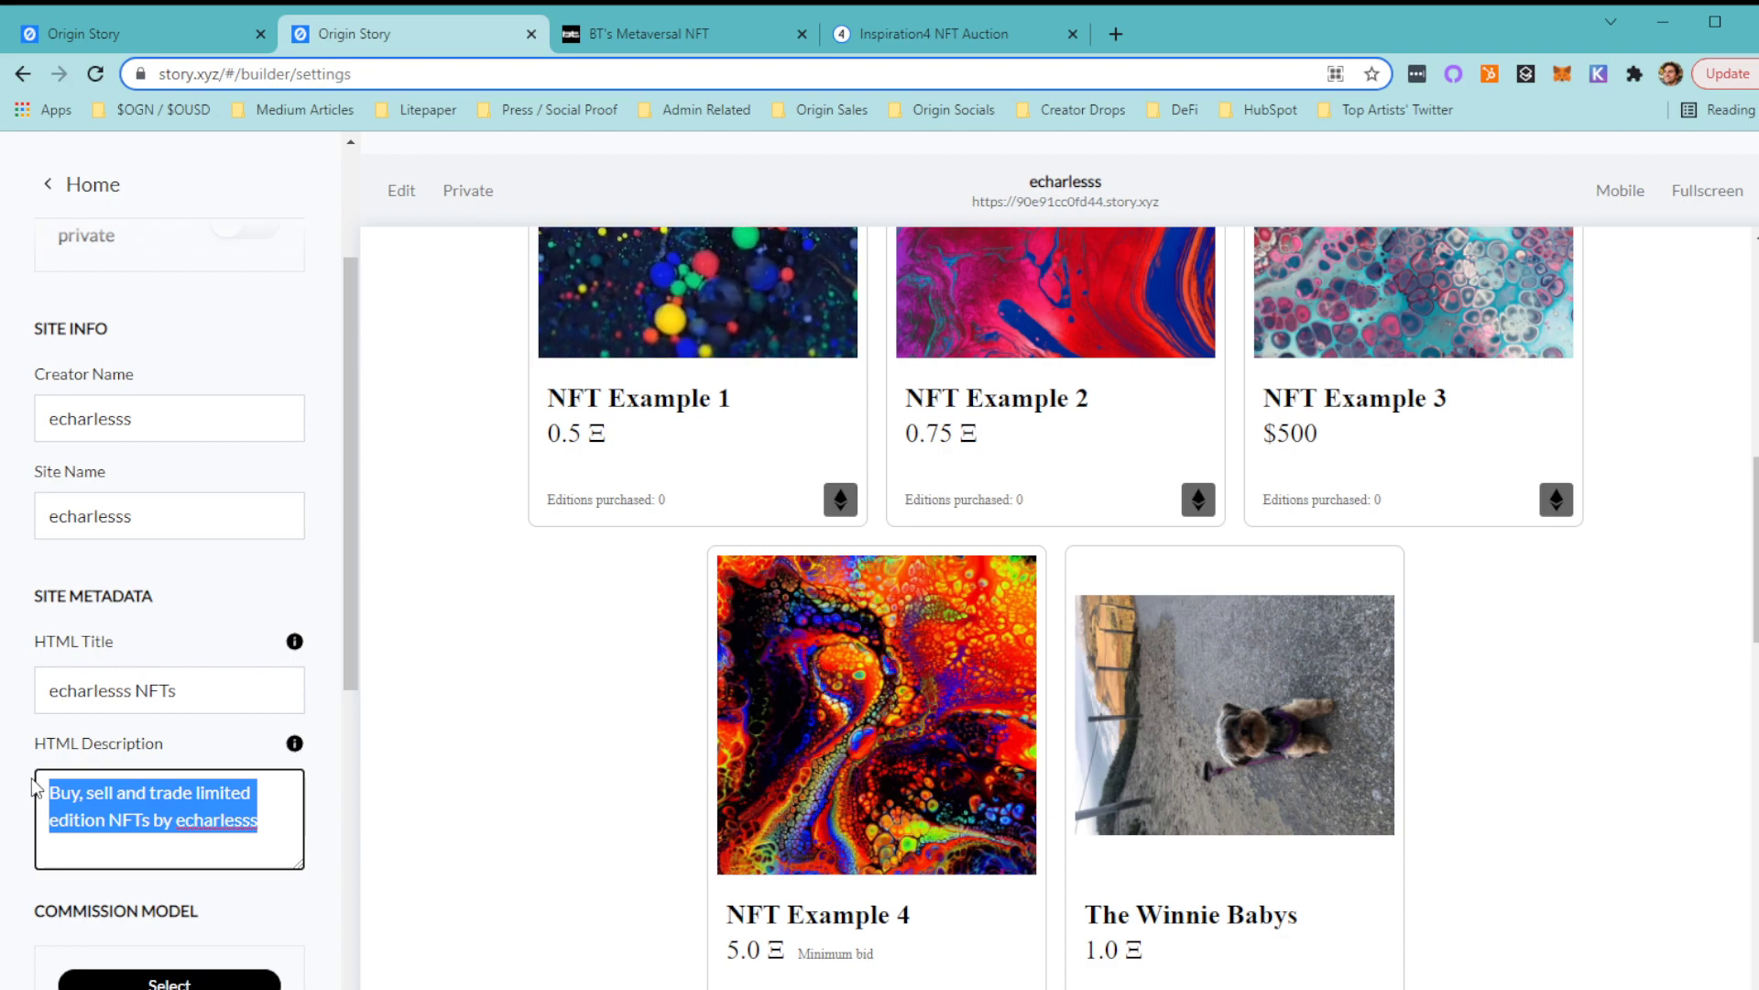
{"action": "left_click", "coordinate": [174, 810]}
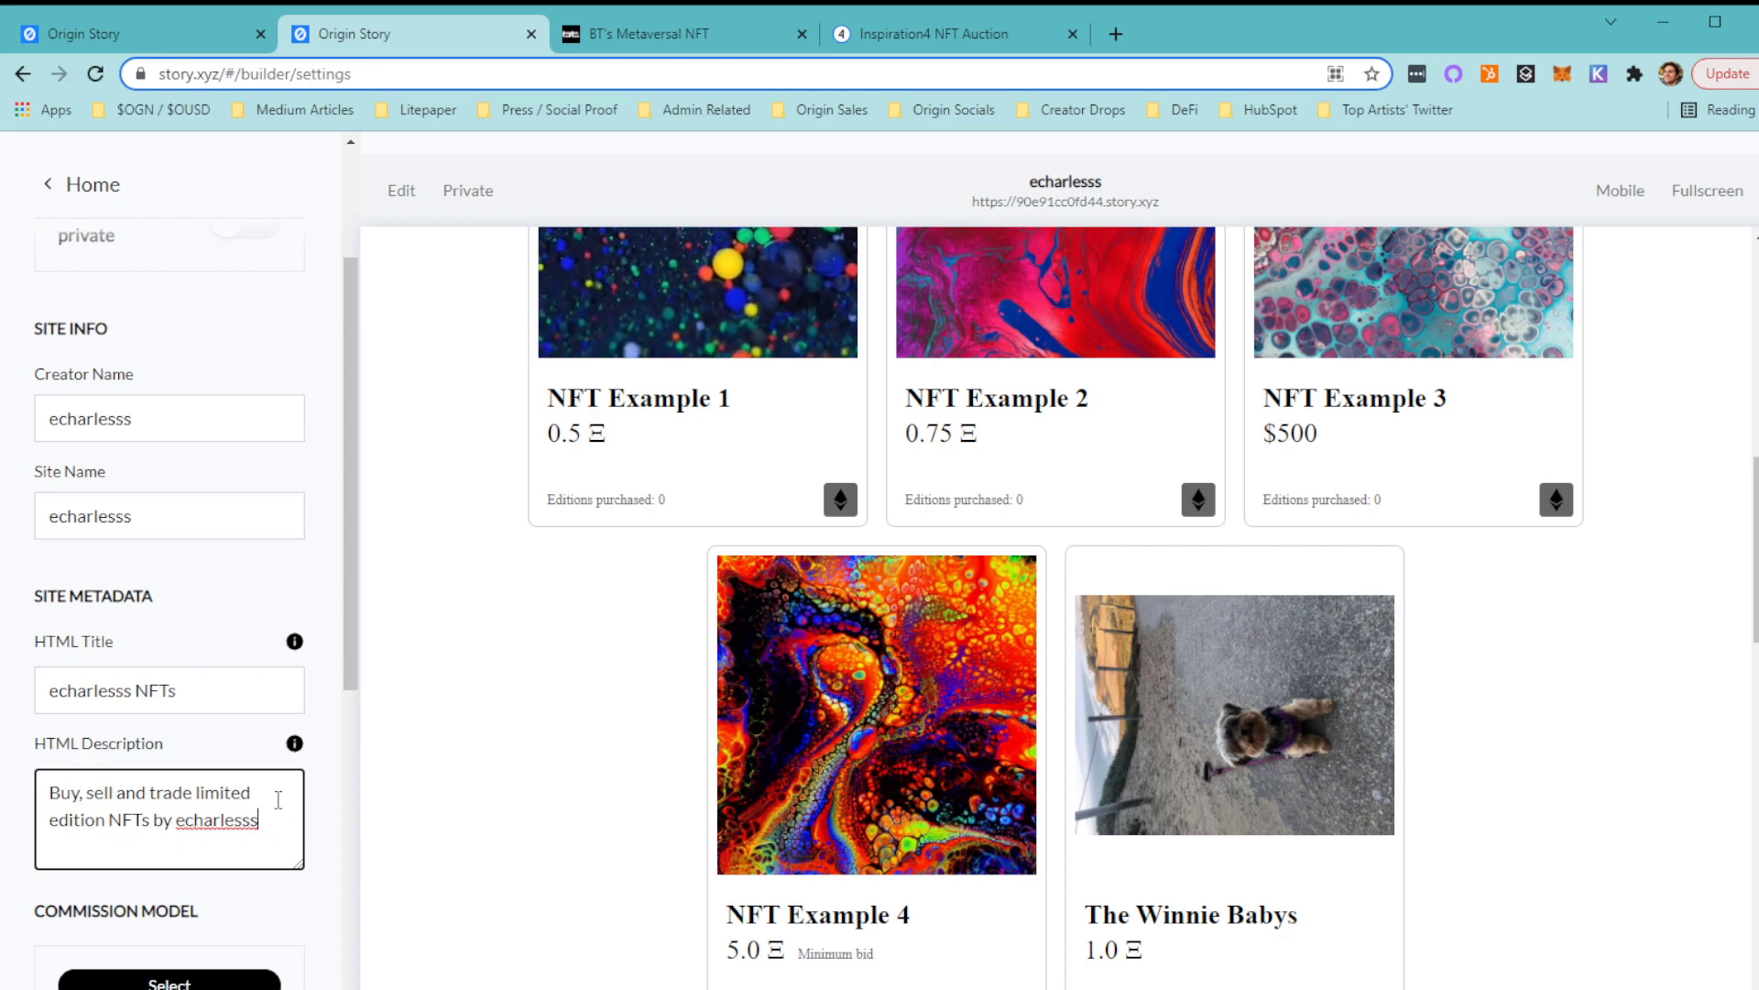
Examine the signup export and USD payment support options in the site settings.
{"action": "scroll", "coordinate": [279, 779], "scroll_direction": "down", "scroll_amount": 8}
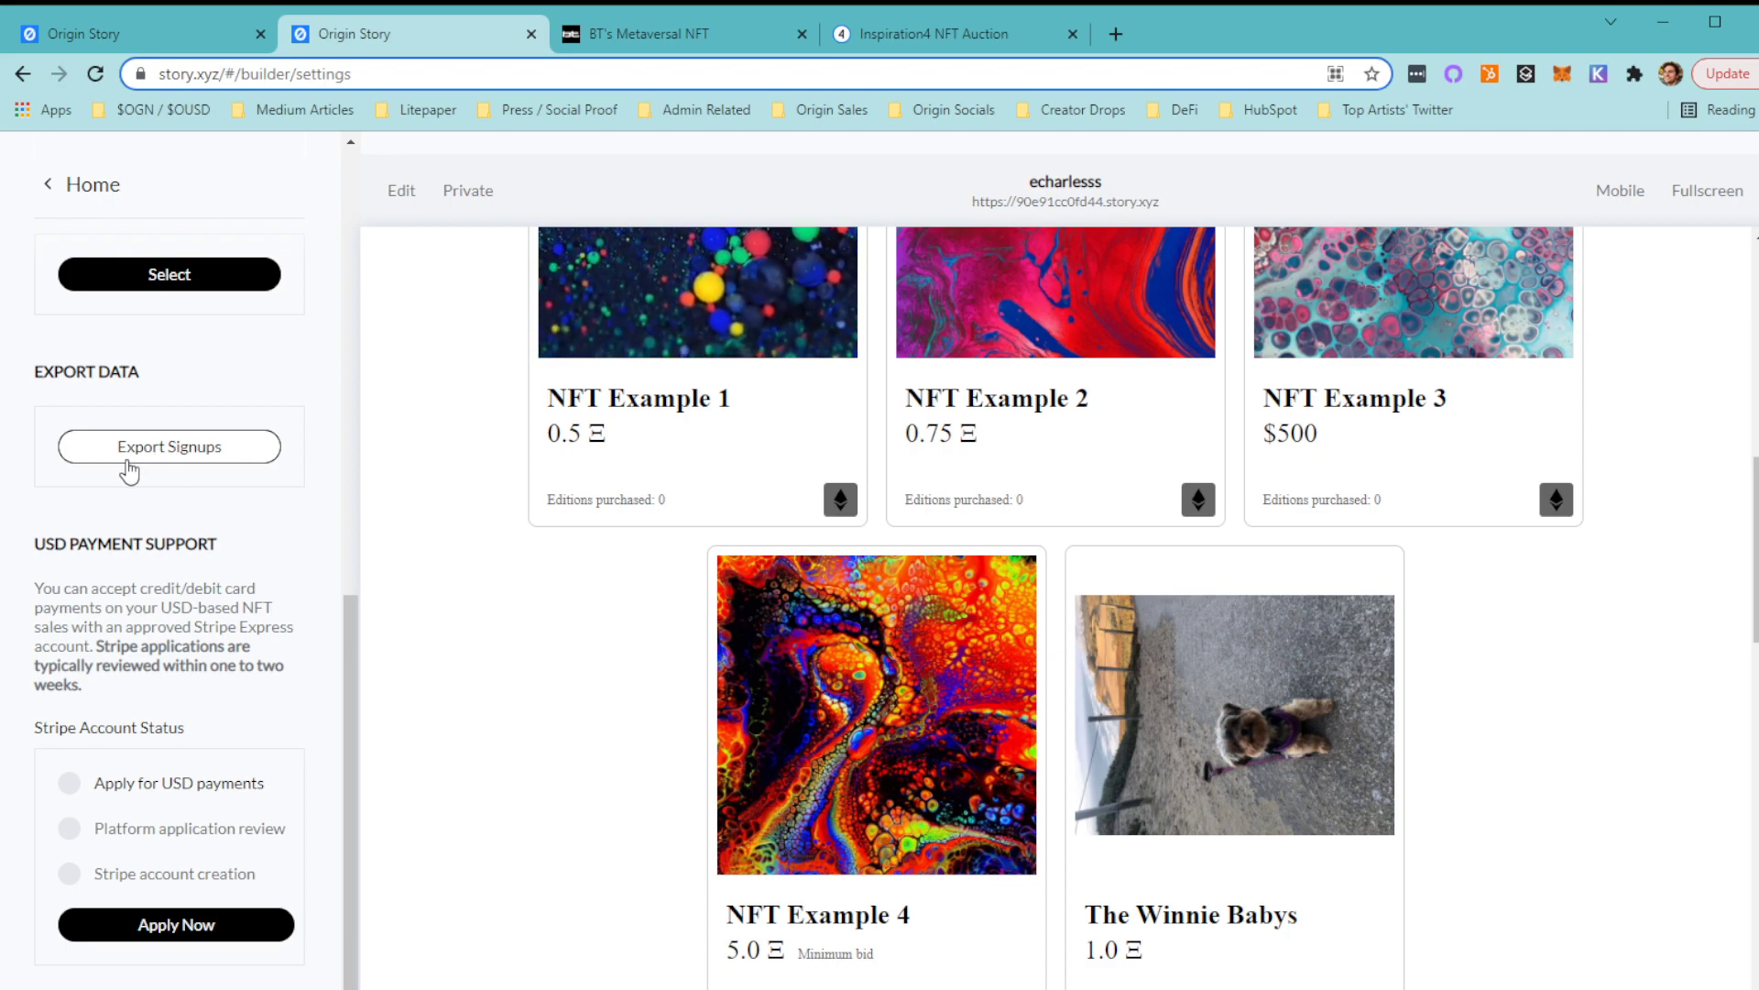
{"action": "left_click", "coordinate": [166, 465]}
{"action": "scroll", "coordinate": [171, 526], "scroll_direction": "up", "scroll_amount": 4}
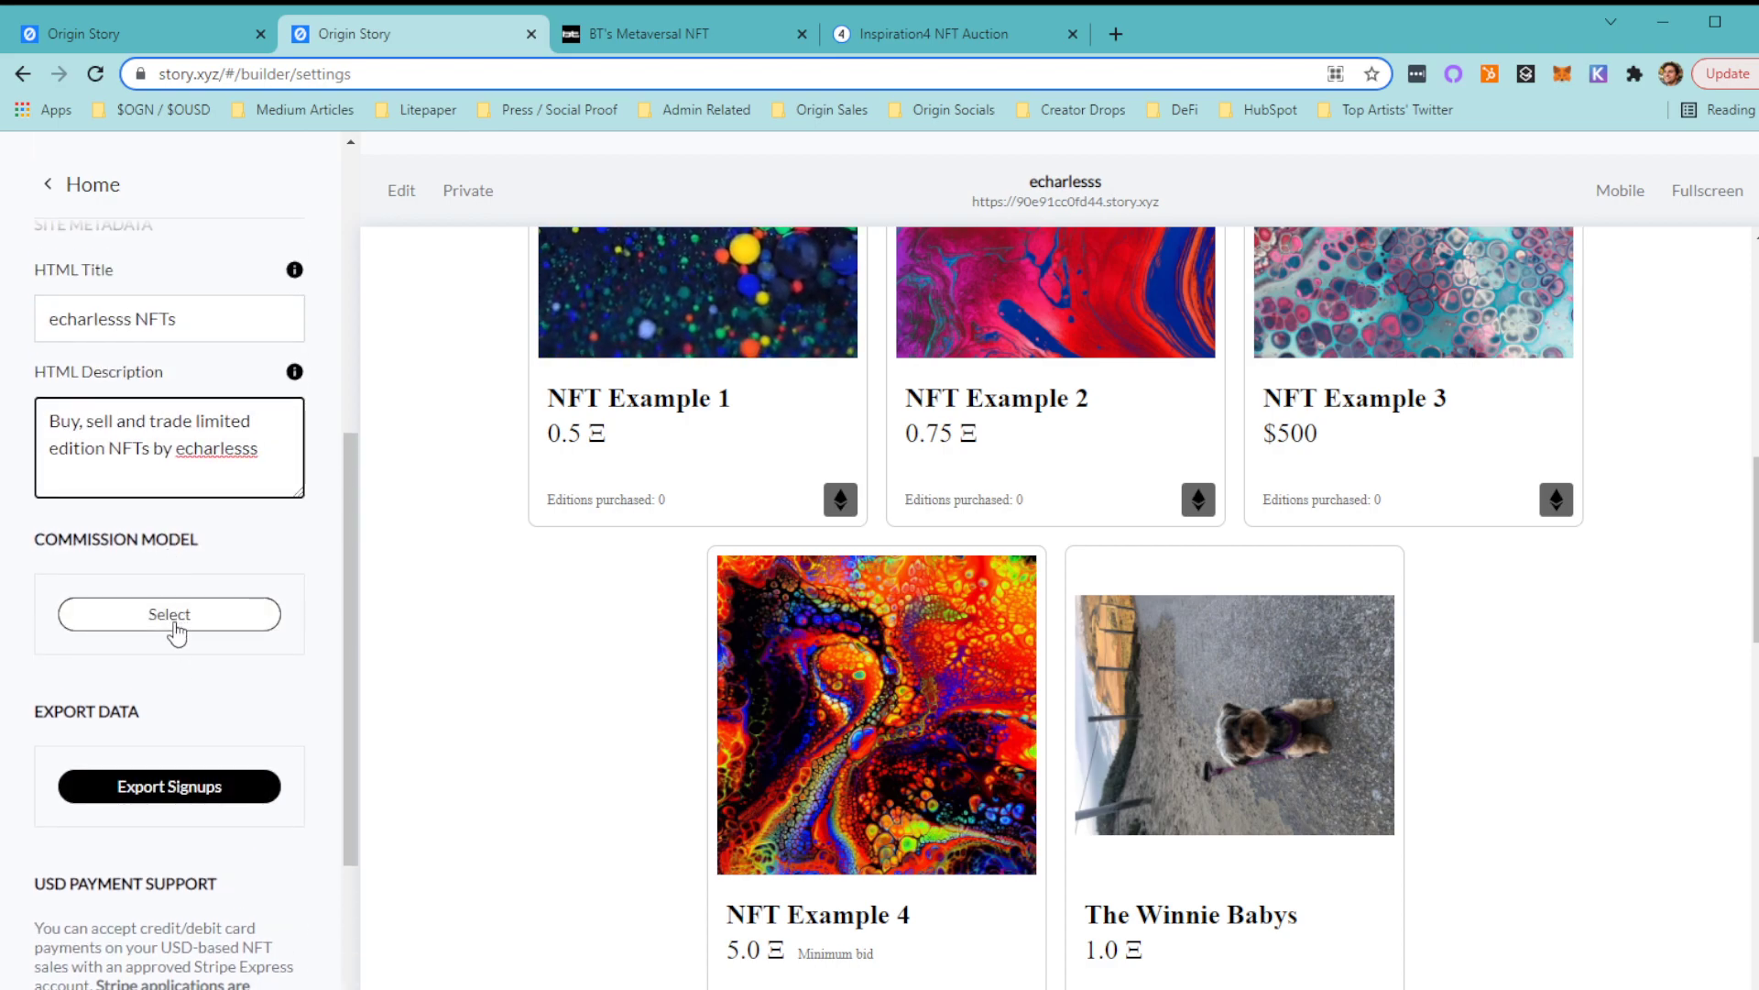
Open the commission model choices, examine the OGN Refund terms beside the Standard 7.5% Commission option, and close the dialog without selecting one.
{"action": "left_click", "coordinate": [176, 631]}
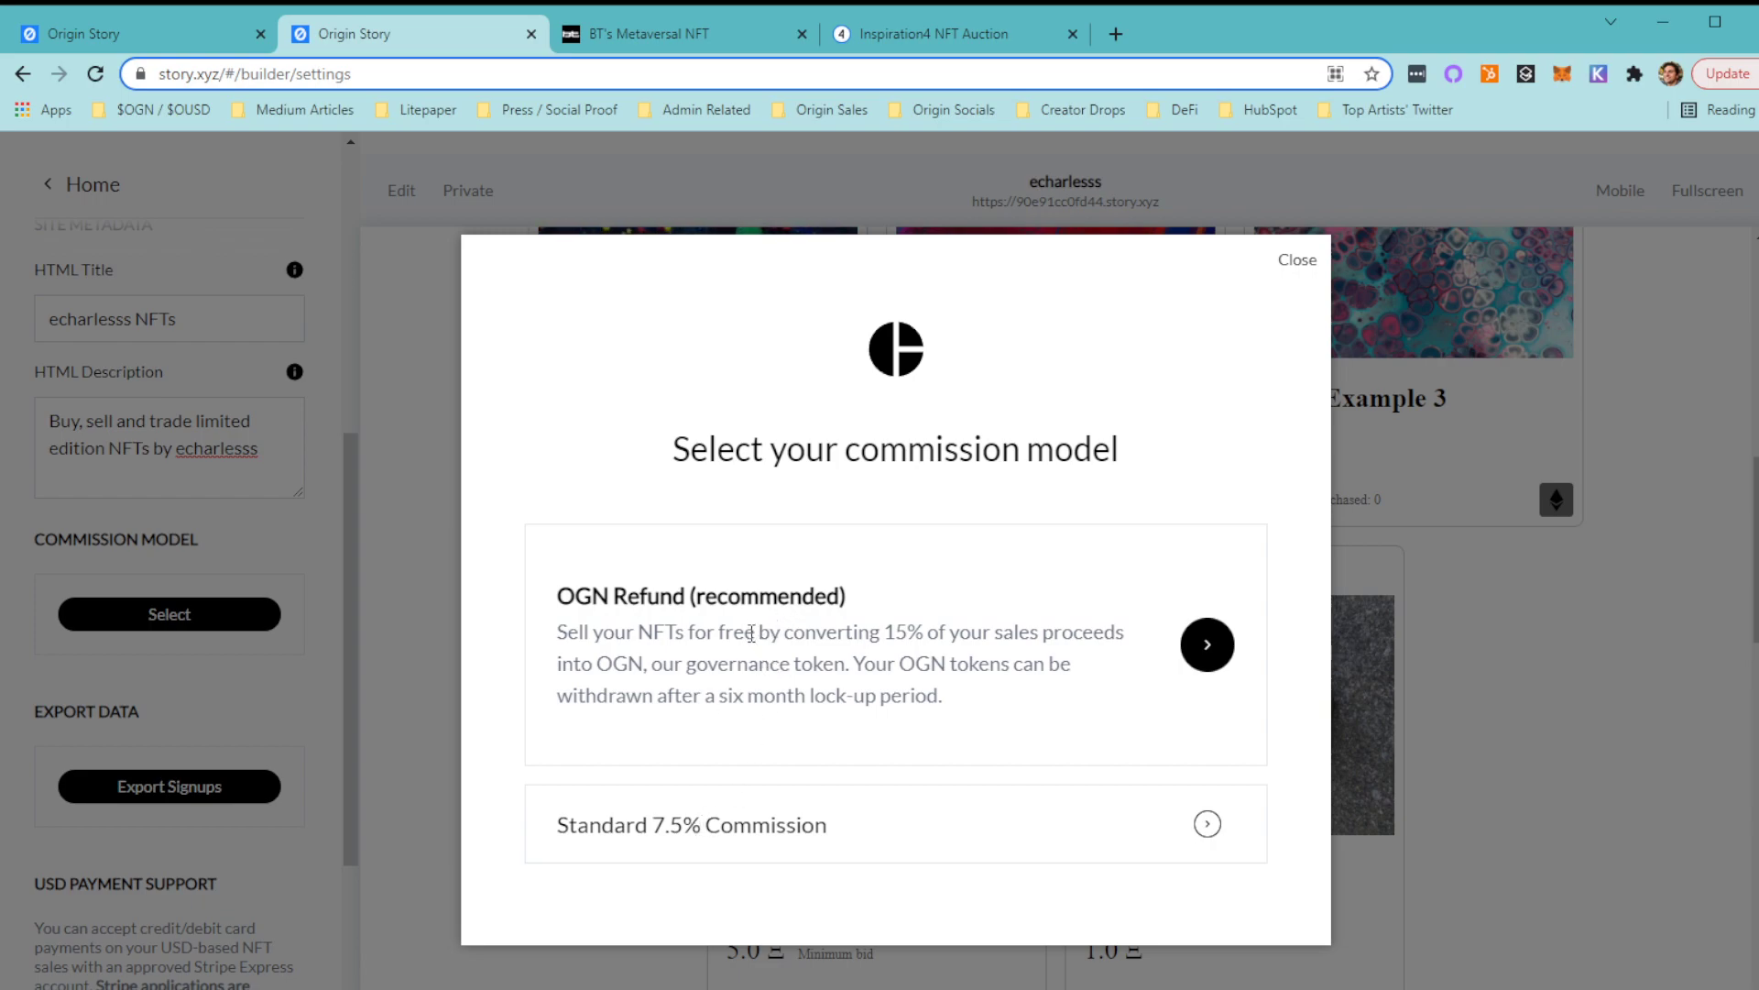
{"action": "left_click_drag", "start_coordinate": [755, 632], "coordinate": [719, 632]}
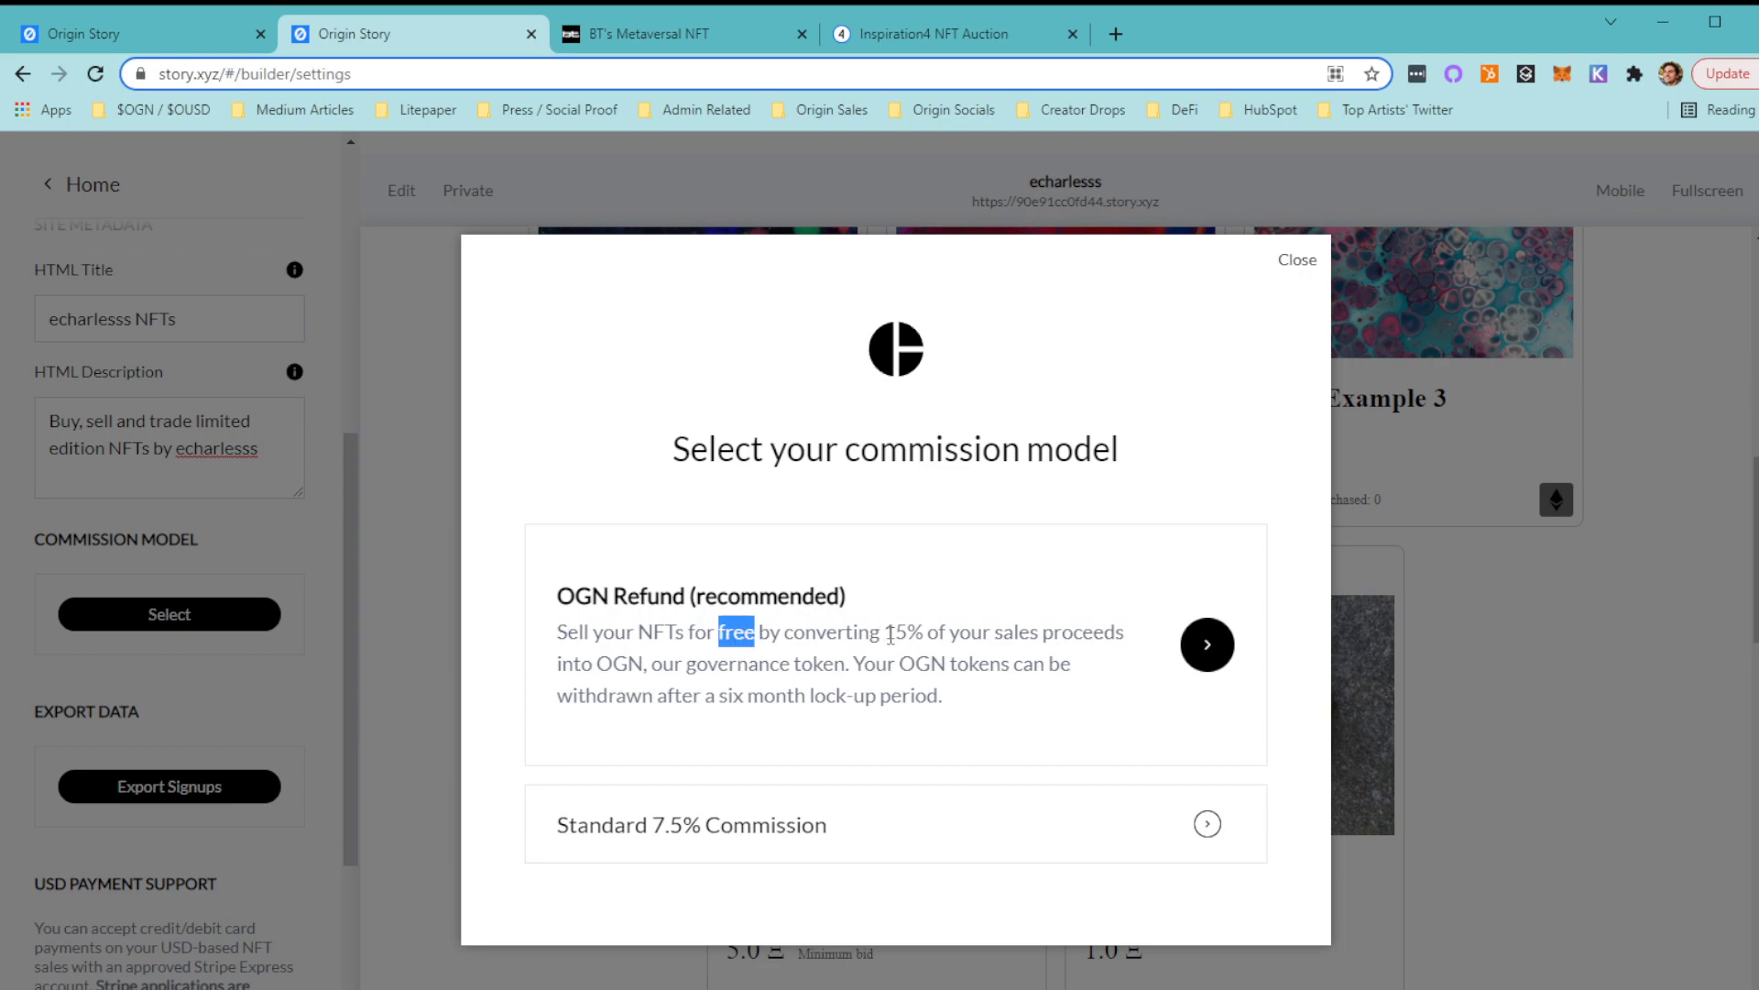
{"action": "left_click_drag", "start_coordinate": [886, 632], "coordinate": [1129, 651]}
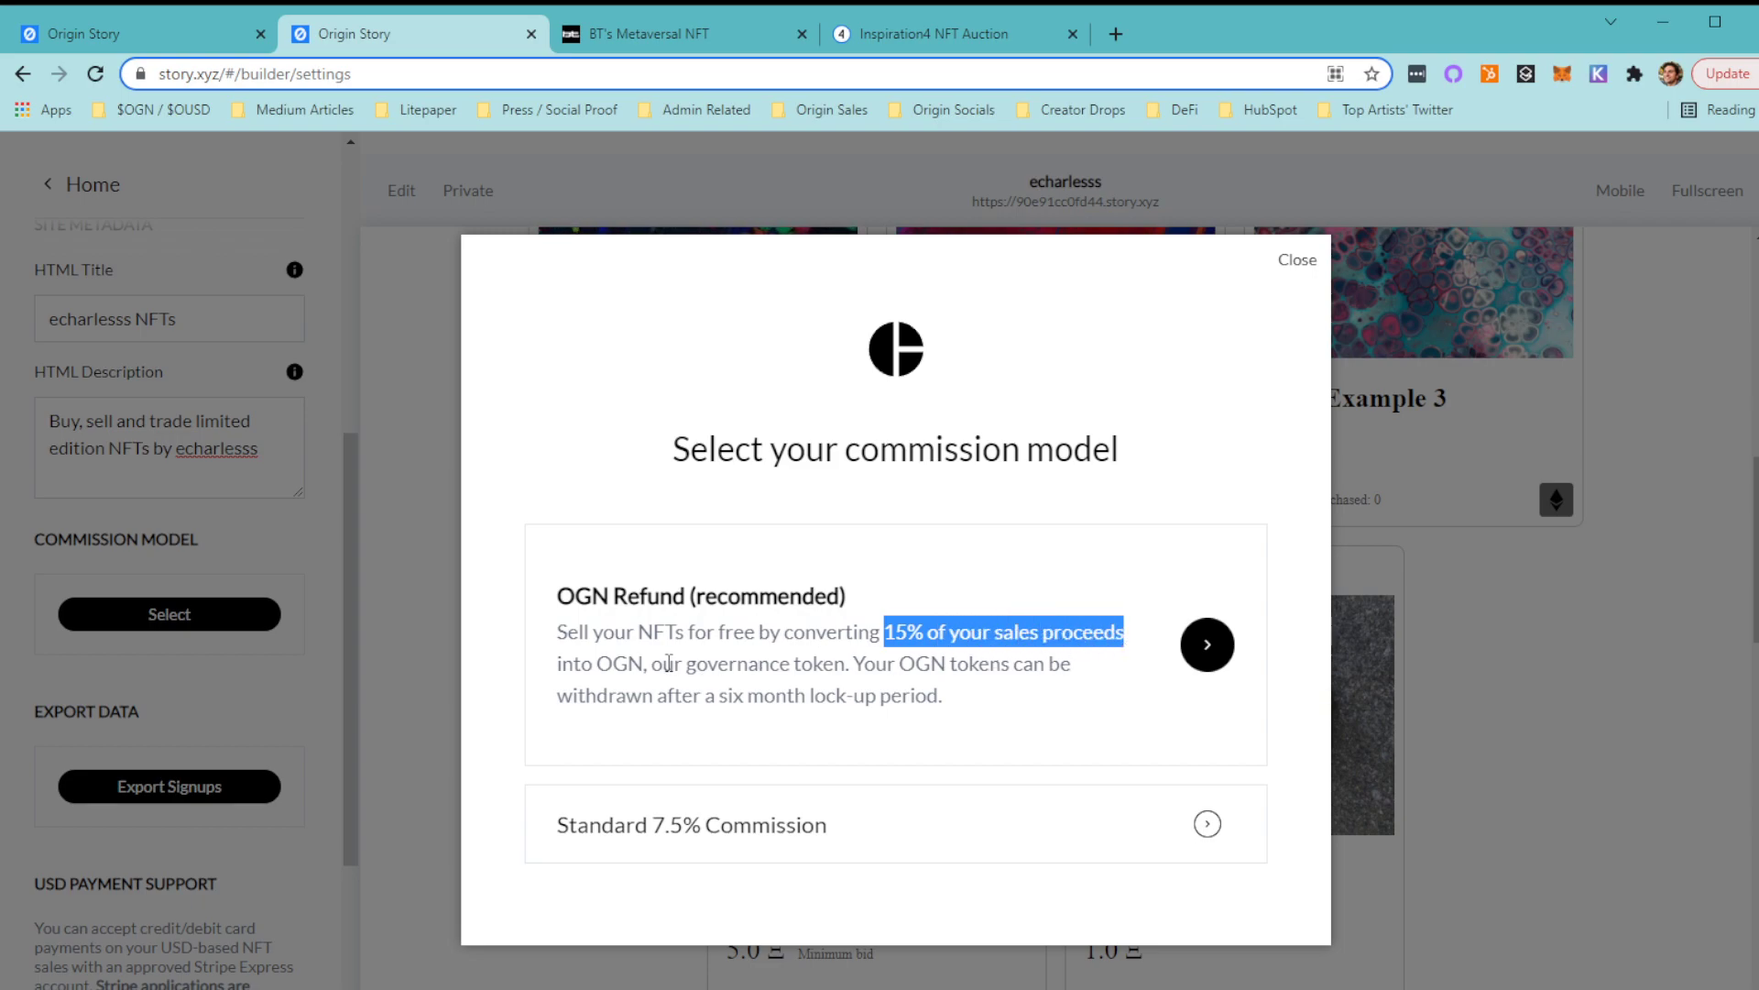
{"action": "left_click_drag", "start_coordinate": [644, 661], "coordinate": [596, 662]}
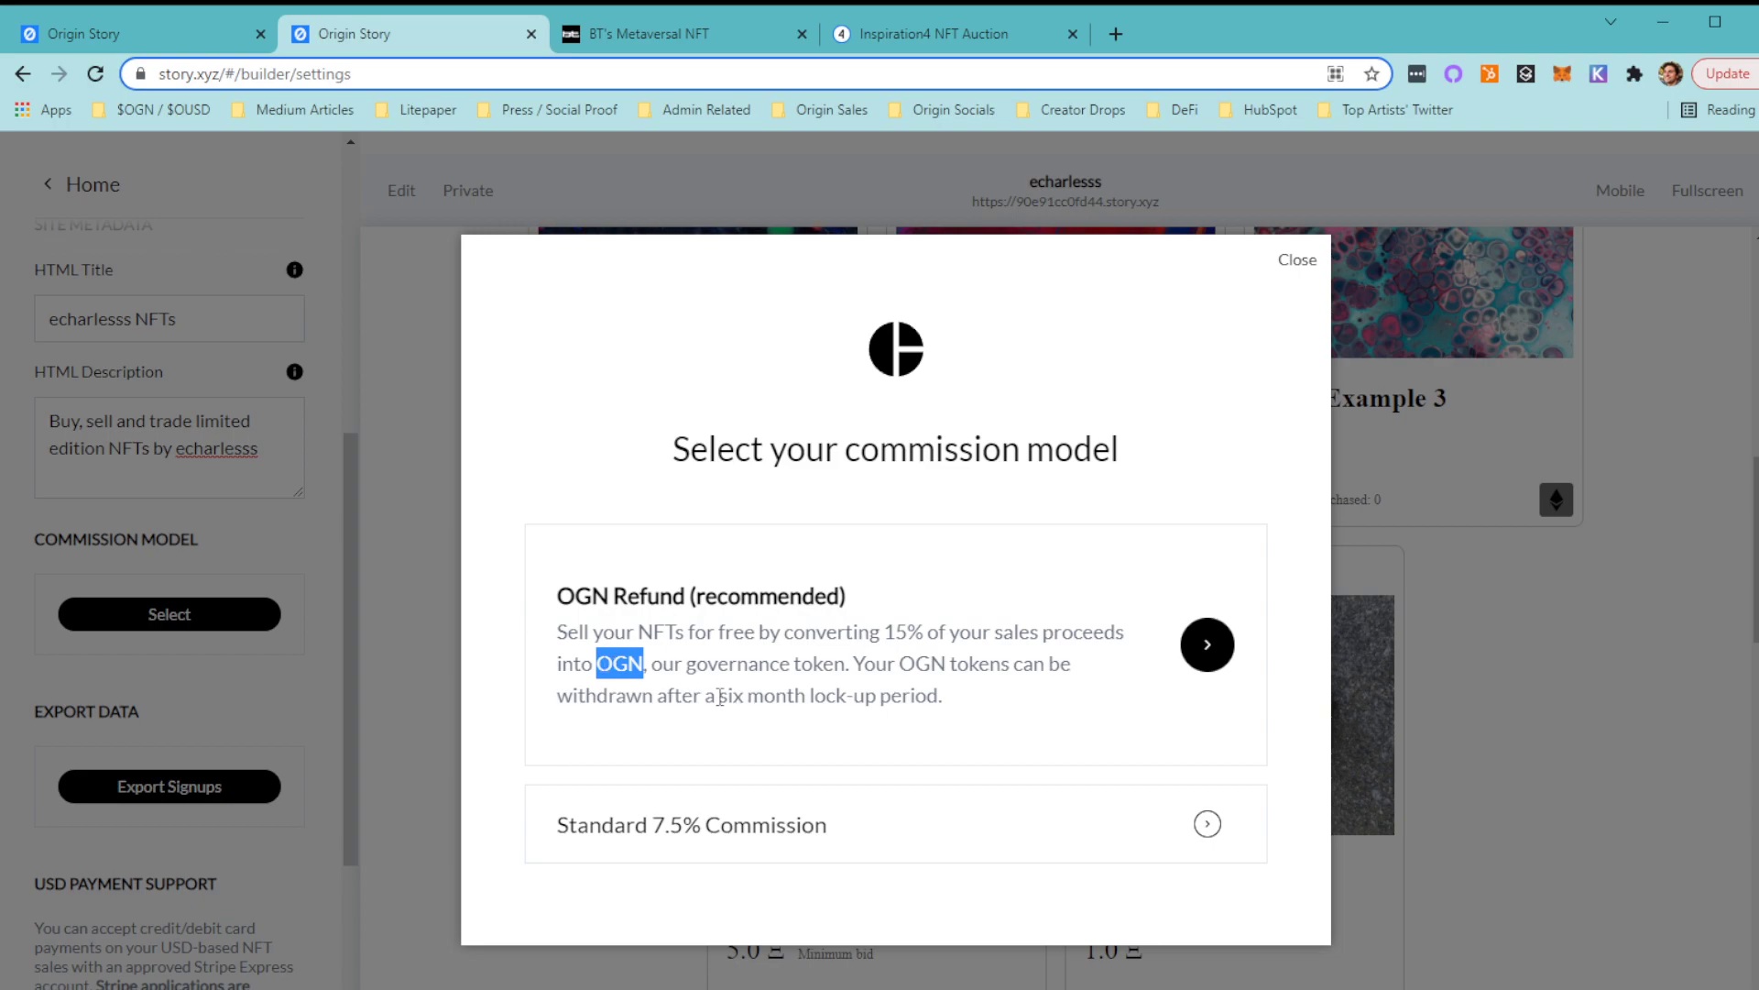
{"action": "left_click_drag", "start_coordinate": [719, 696], "coordinate": [946, 710]}
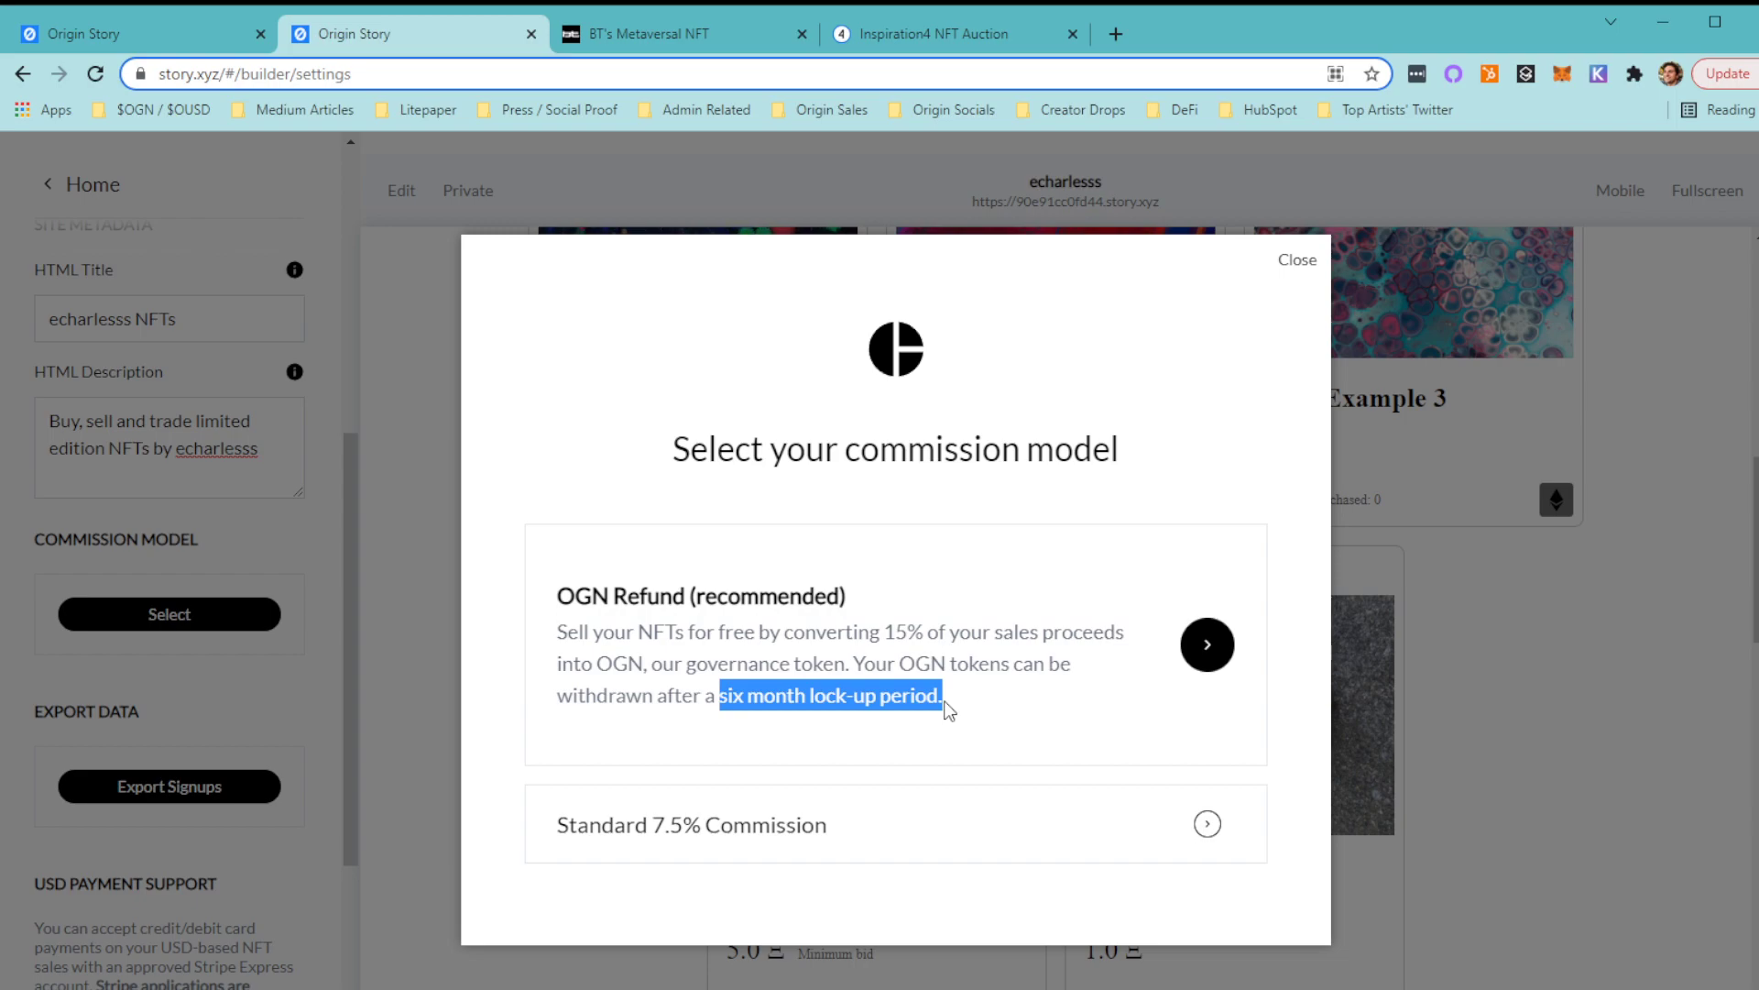
{"action": "left_click_drag", "start_coordinate": [644, 663], "coordinate": [598, 664]}
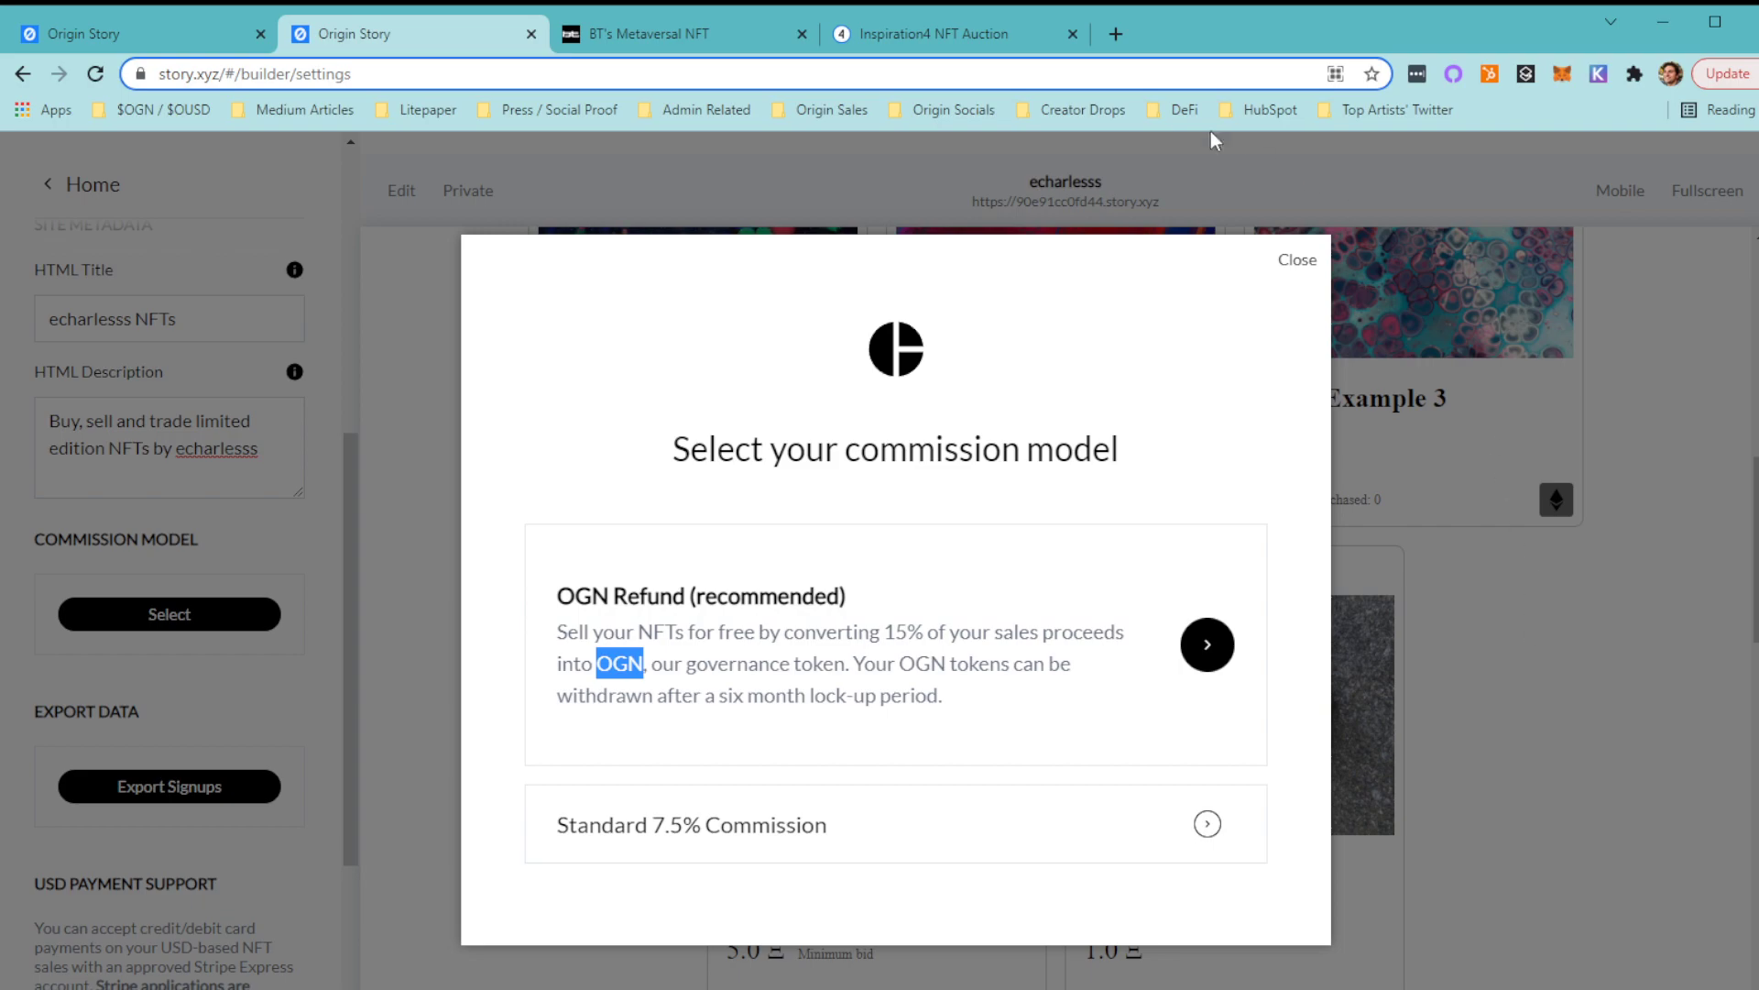
{"action": "left_click", "coordinate": [614, 669]}
{"action": "left_click_drag", "start_coordinate": [645, 664], "coordinate": [596, 665]}
{"action": "left_click", "coordinate": [959, 696]}
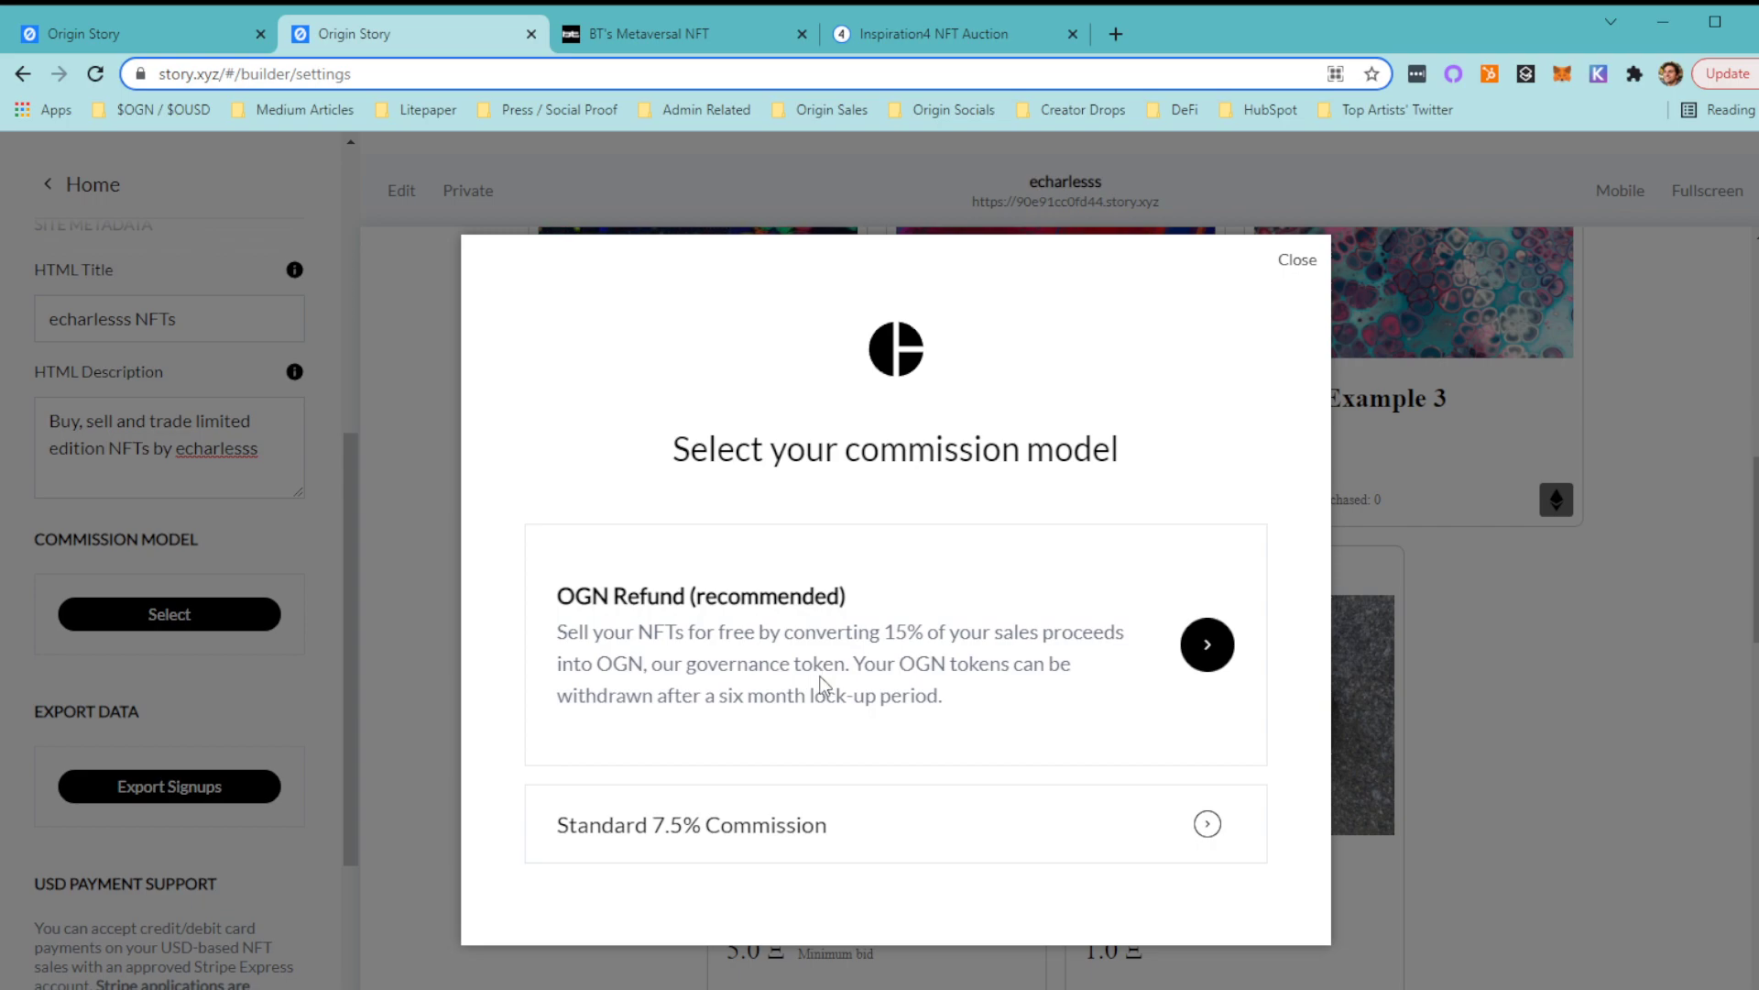
{"action": "double_click", "coordinate": [903, 632]}
{"action": "left_click", "coordinate": [955, 713]}
{"action": "left_click", "coordinate": [1286, 274]}
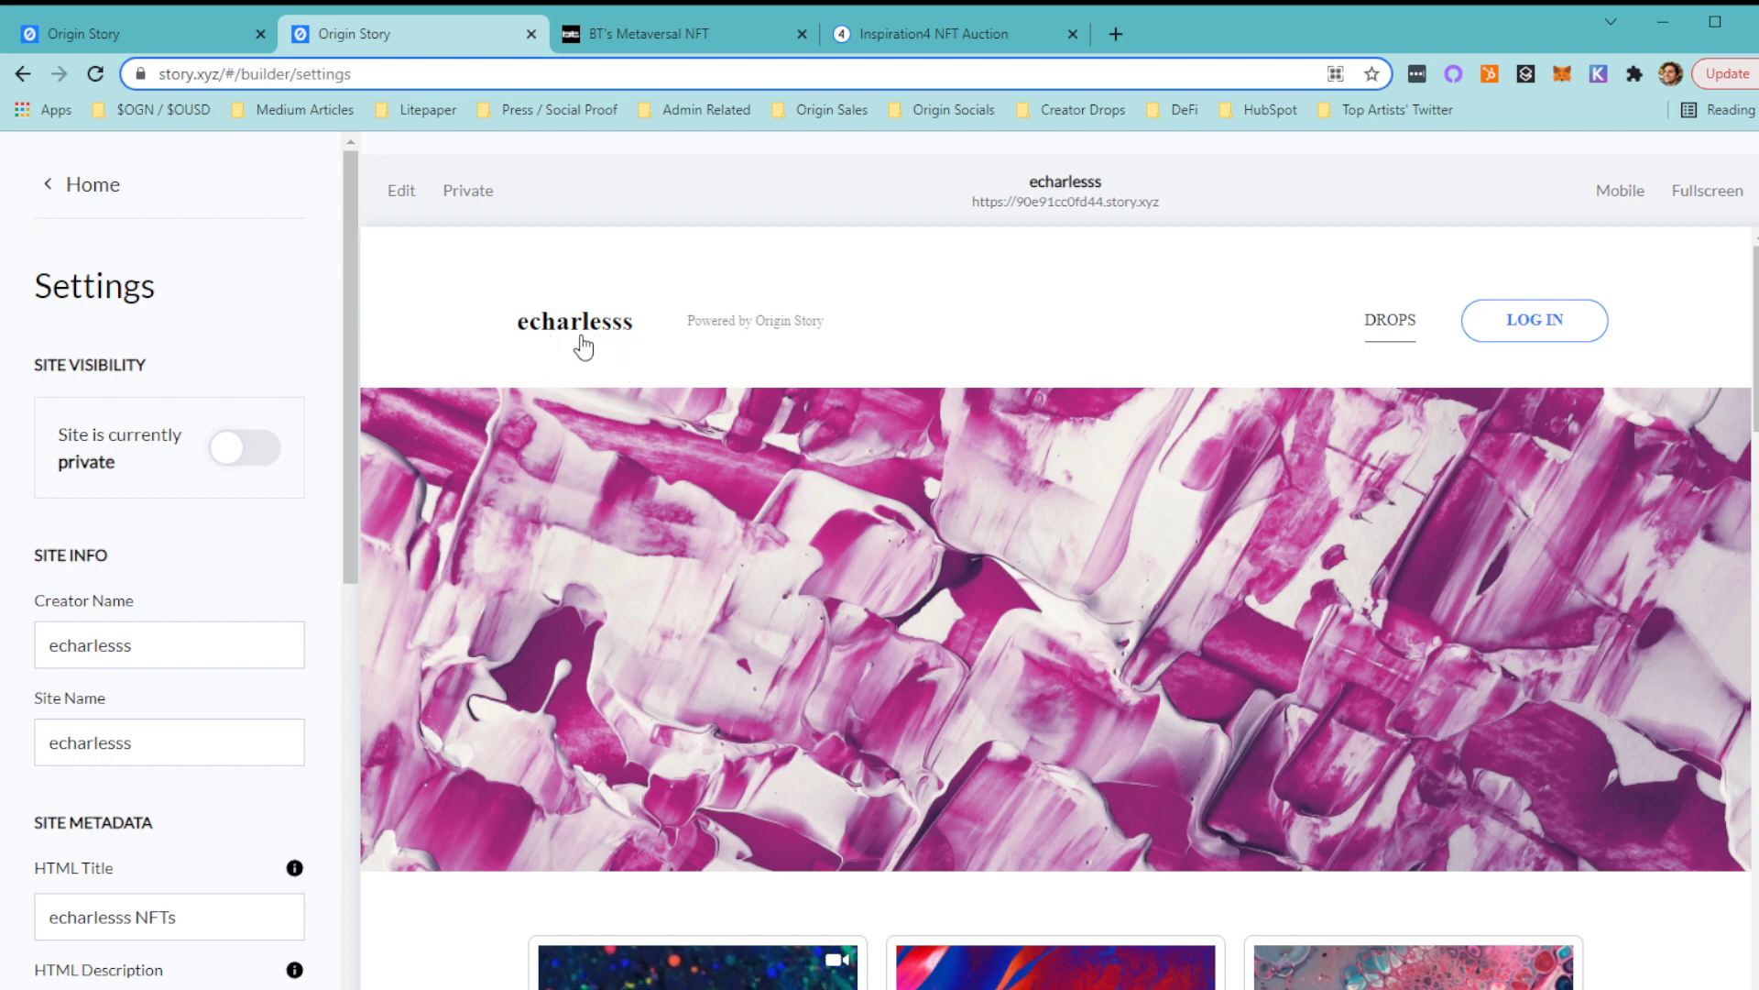
{"action": "scroll", "coordinate": [1124, 458], "scroll_direction": "down", "scroll_amount": 10}
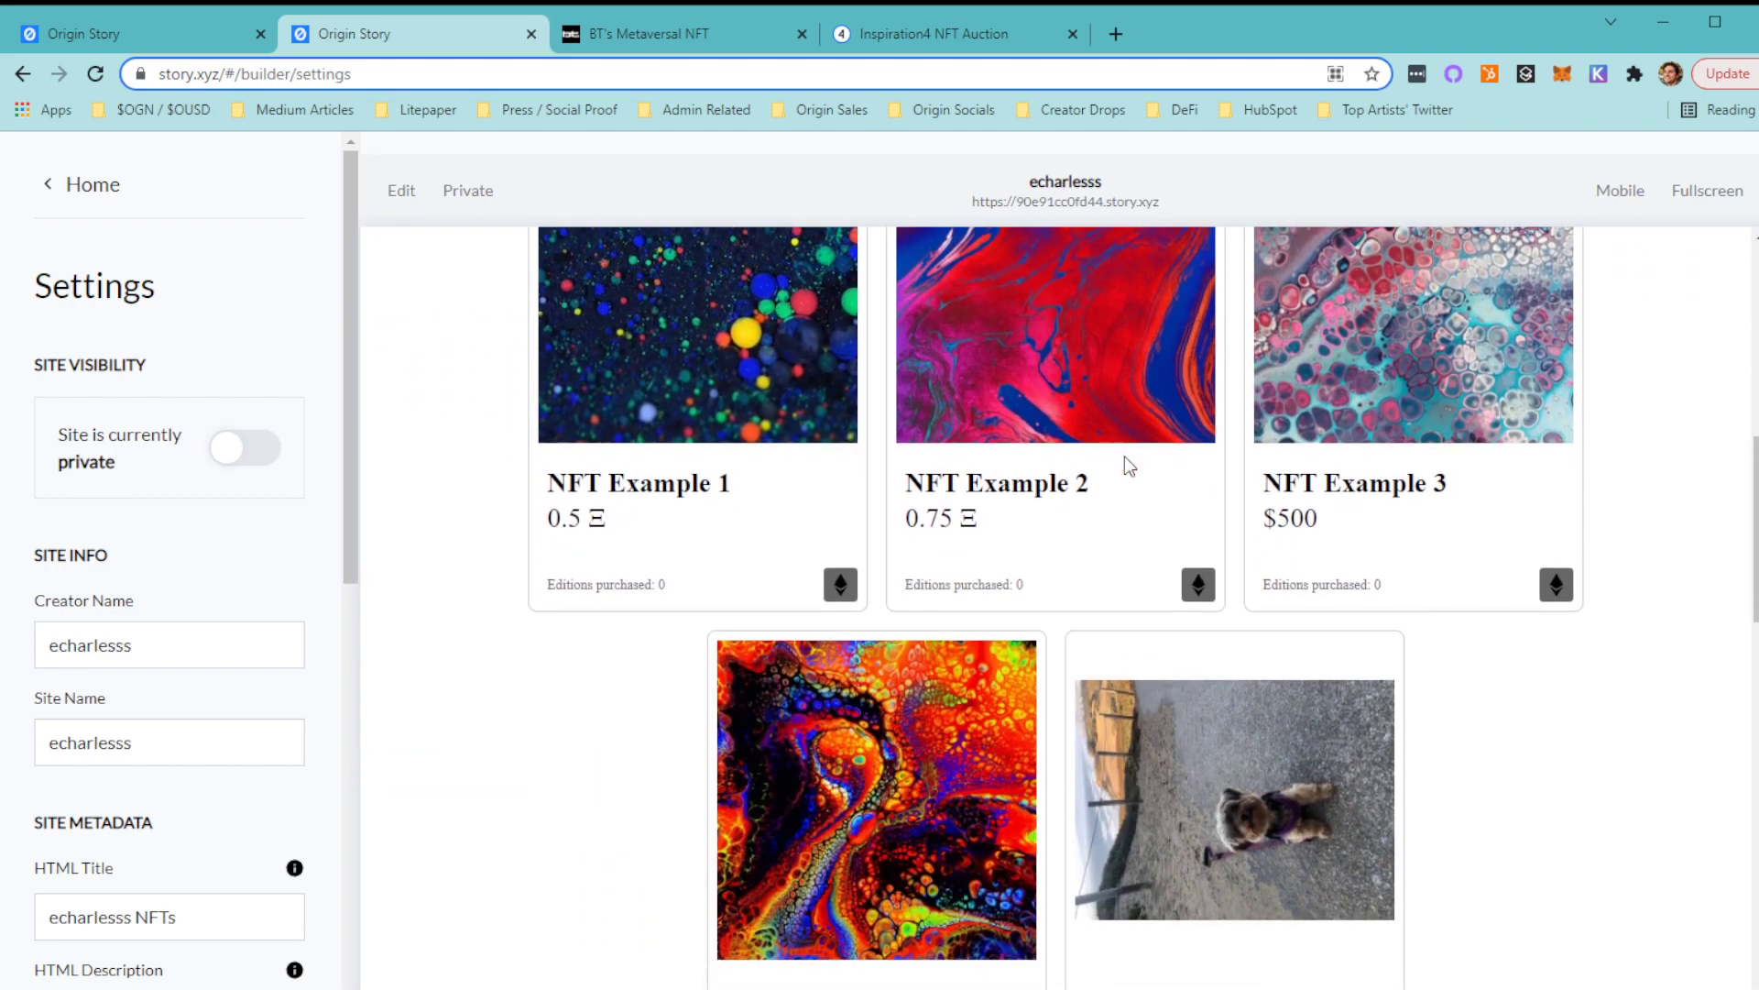